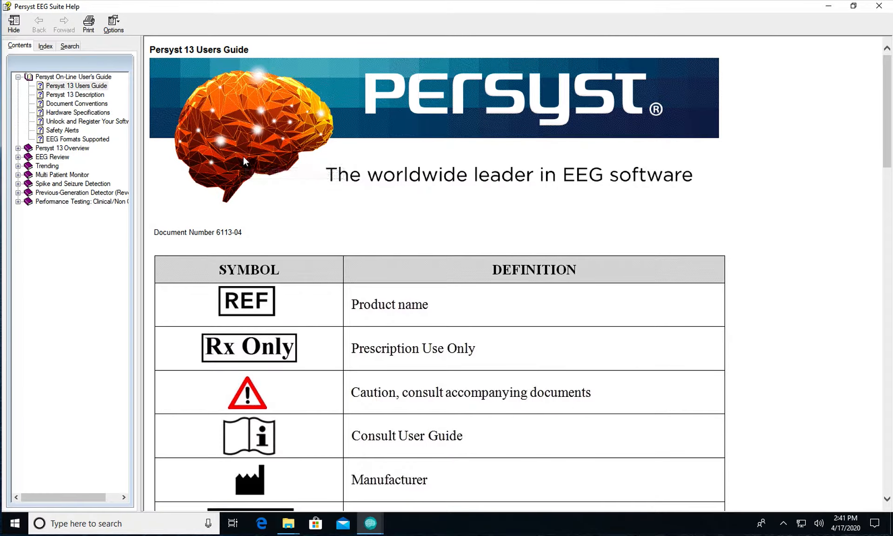
Step: Read the warnings and indications for use in the Persyst 13 Users Guide and close the help
scroll(373, 262, "down", 10)
scroll(375, 262, "up", 5)
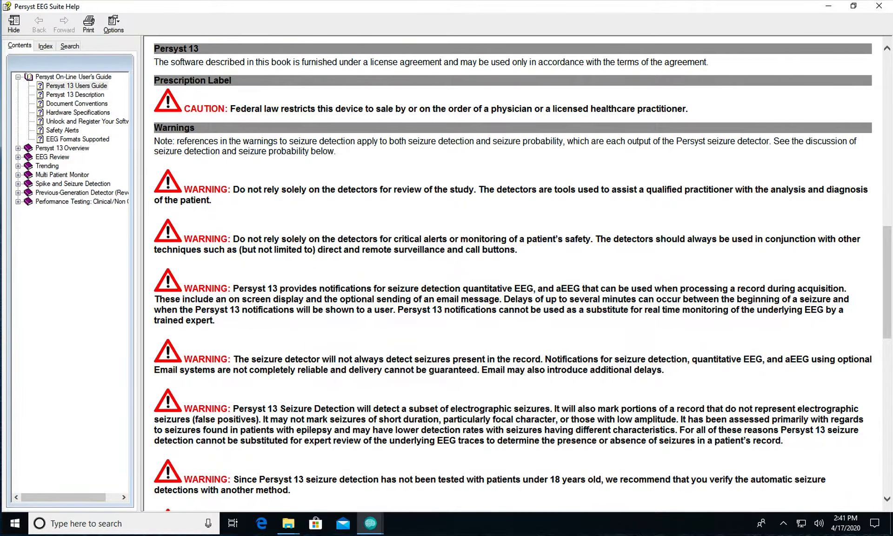
scroll(377, 262, "down", 10)
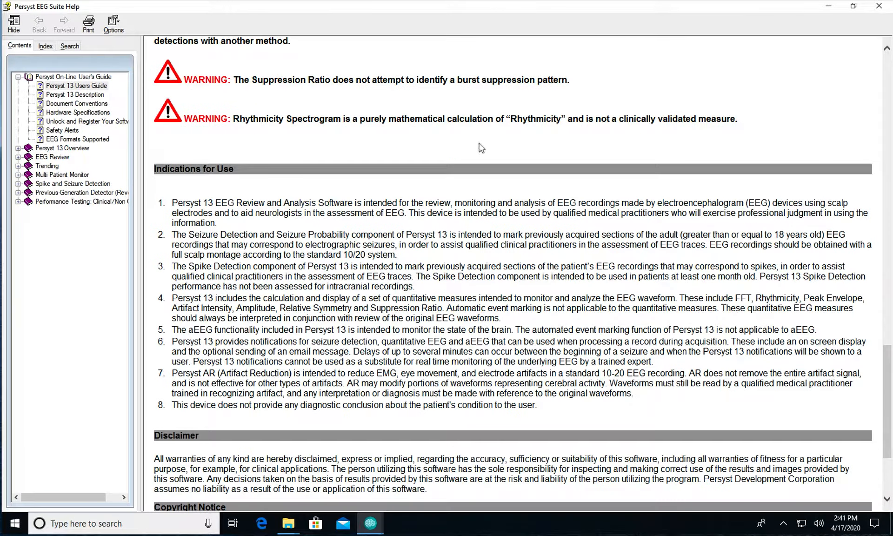
left_click(879, 7)
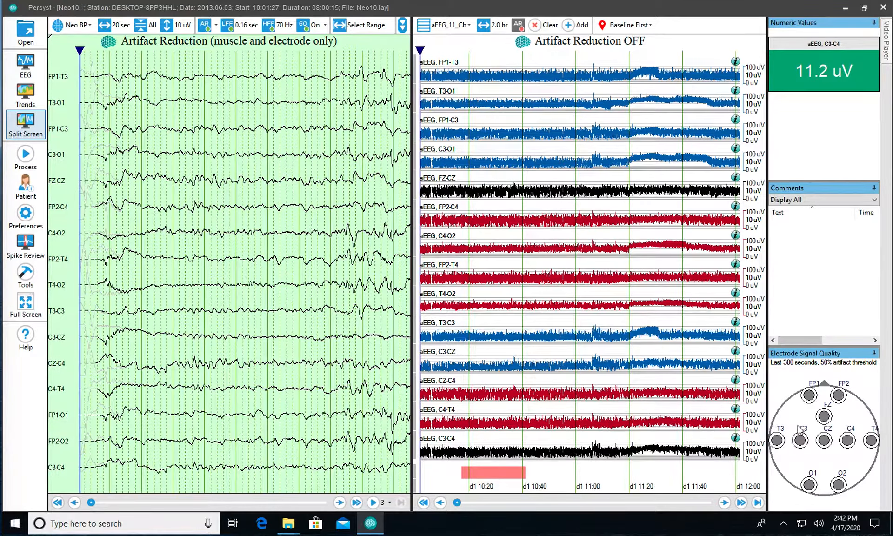
Step: Show the Neo10 EEG in the Recorded montage, advance it, and turn off its artifact reduction
left_click(79, 24)
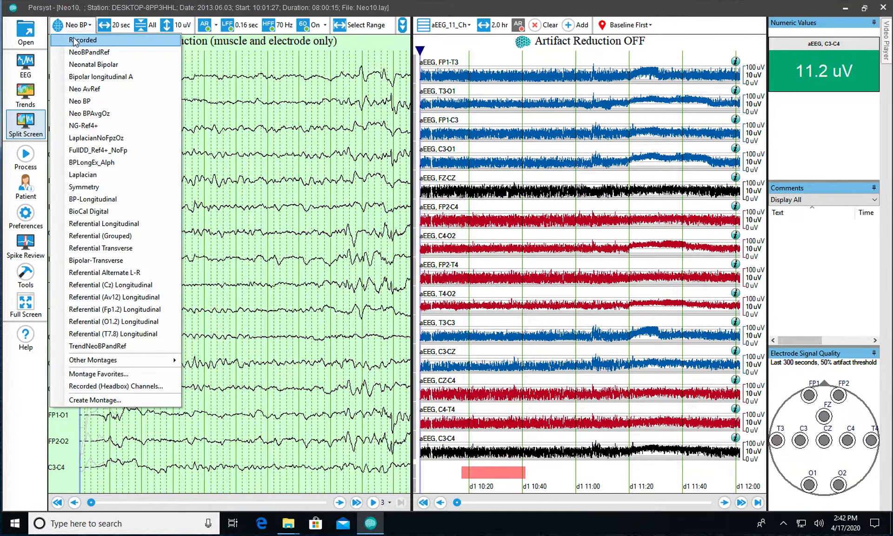
left_click(75, 39)
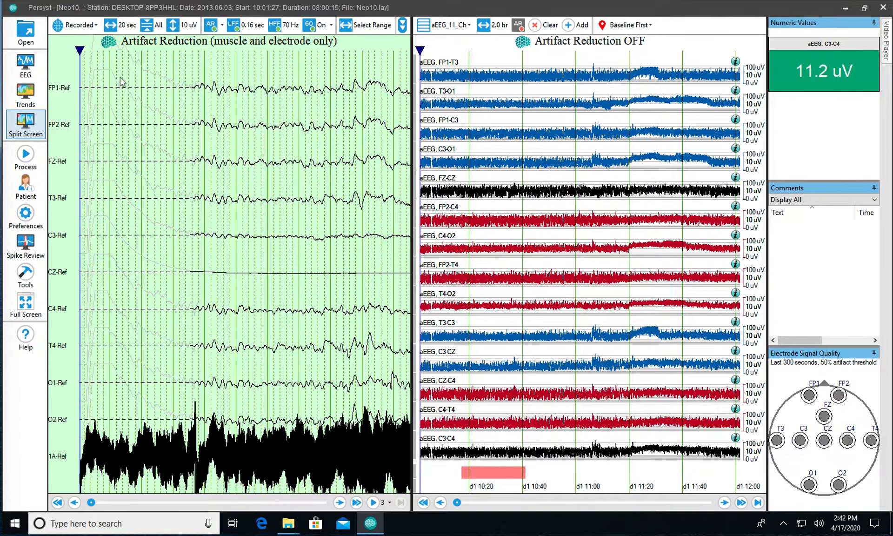
left_click(358, 502)
left_click(211, 25)
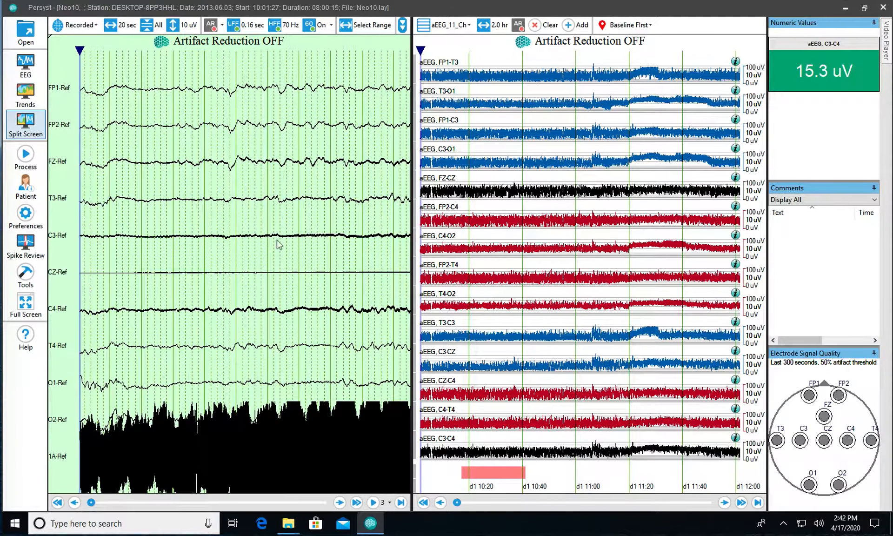
Step: Close the Neo10 recording and open Neo04.lay from the Neo4 folder
left_click(884, 8)
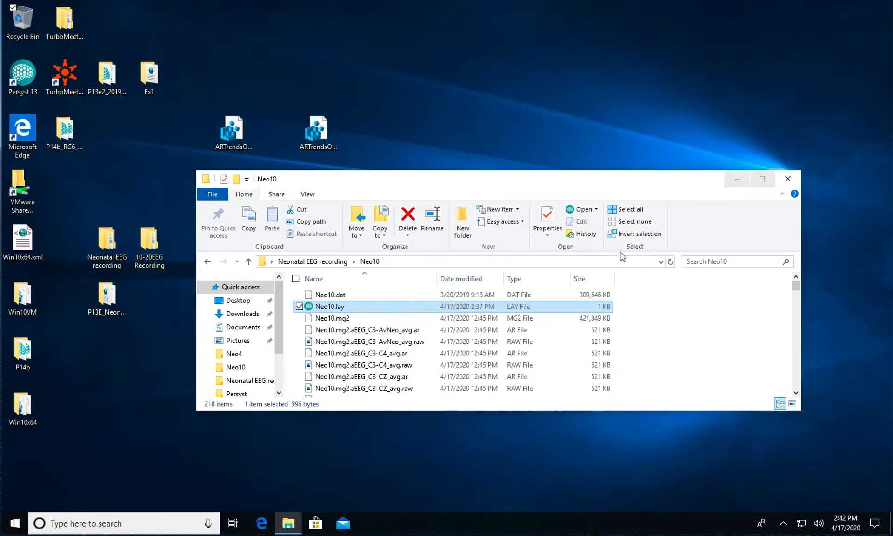
left_click(326, 261)
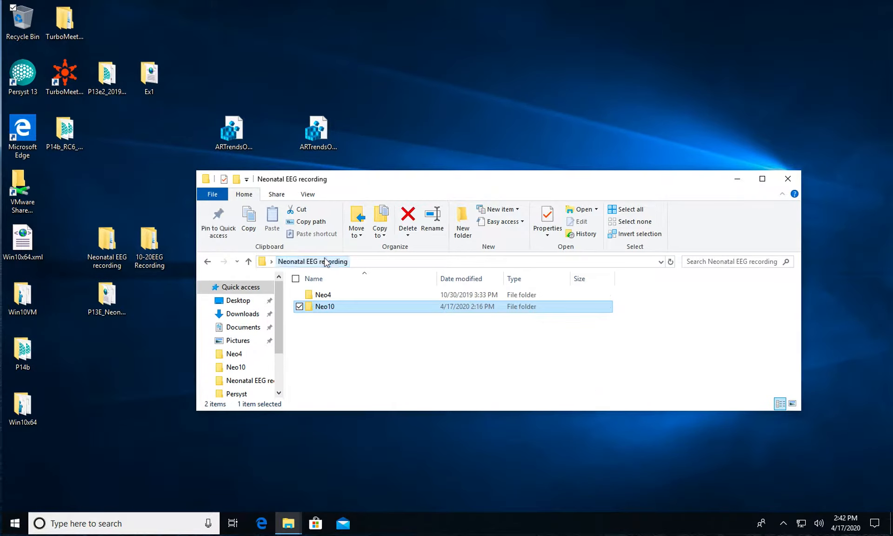
double_click(320, 296)
double_click(320, 306)
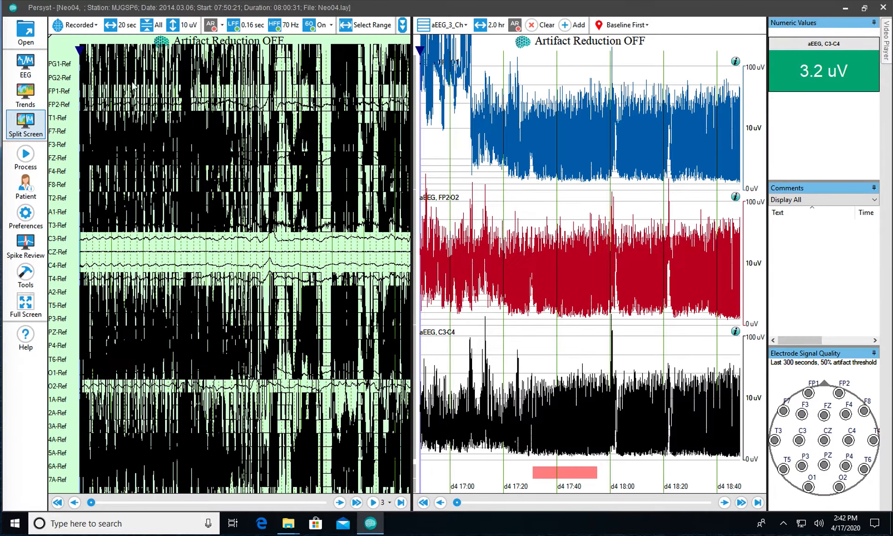
Step: Apply the Neo BP montage to the EEG and go to the trend time just before d4 18:20
left_click(77, 25)
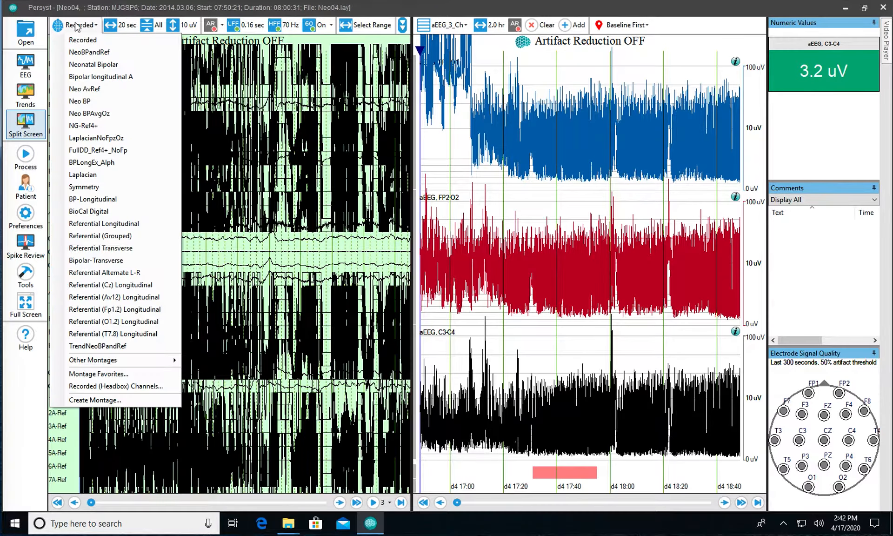
left_click(84, 97)
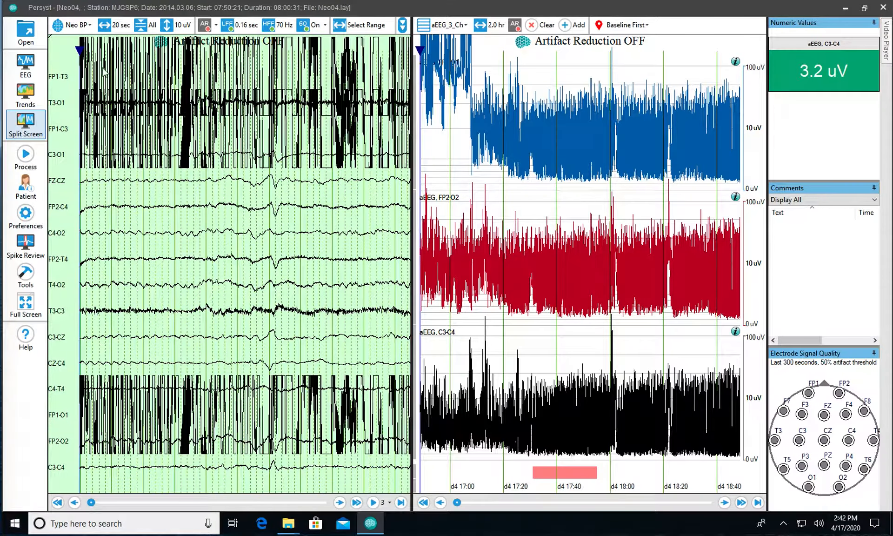
scroll(133, 118, "down", 3)
left_click(658, 117)
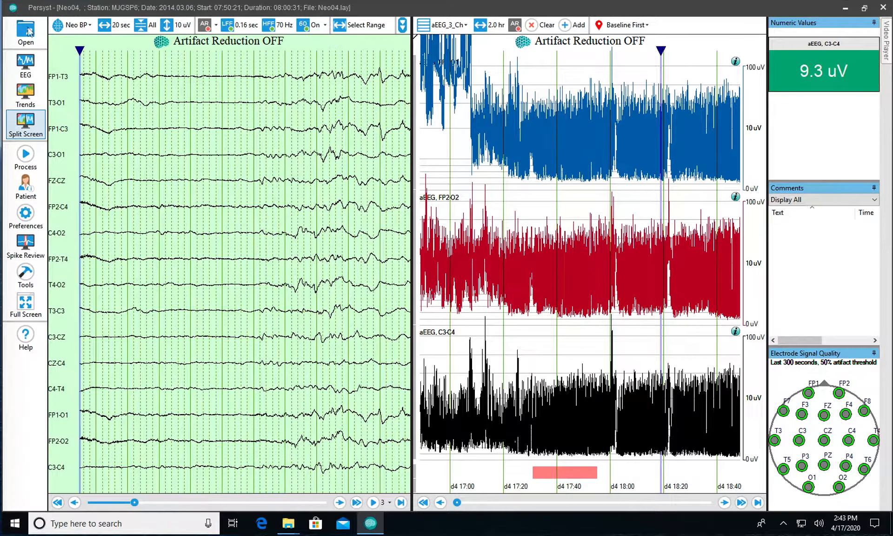
Step: Compare the EEG in the Recorded and TrendNeoBPandRef montages, ending on Recorded
left_click(74, 25)
left_click(83, 41)
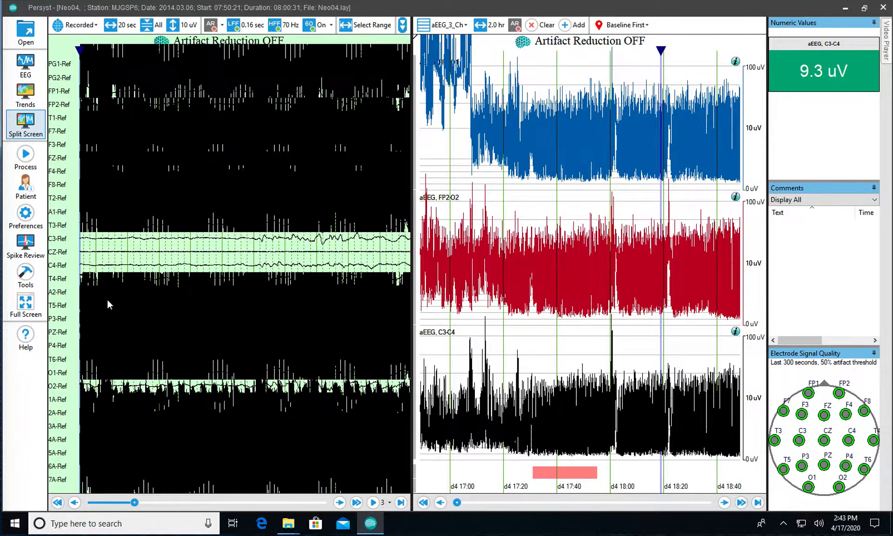
left_click(90, 22)
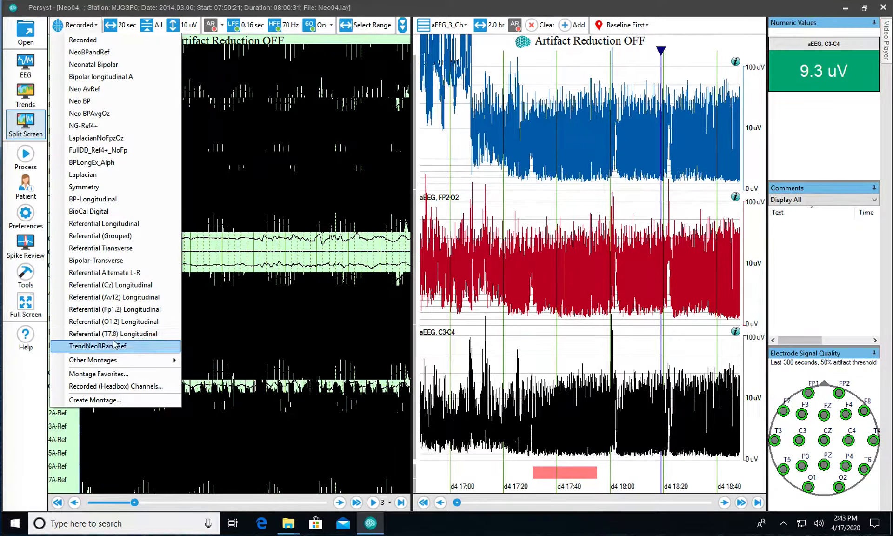
left_click(129, 346)
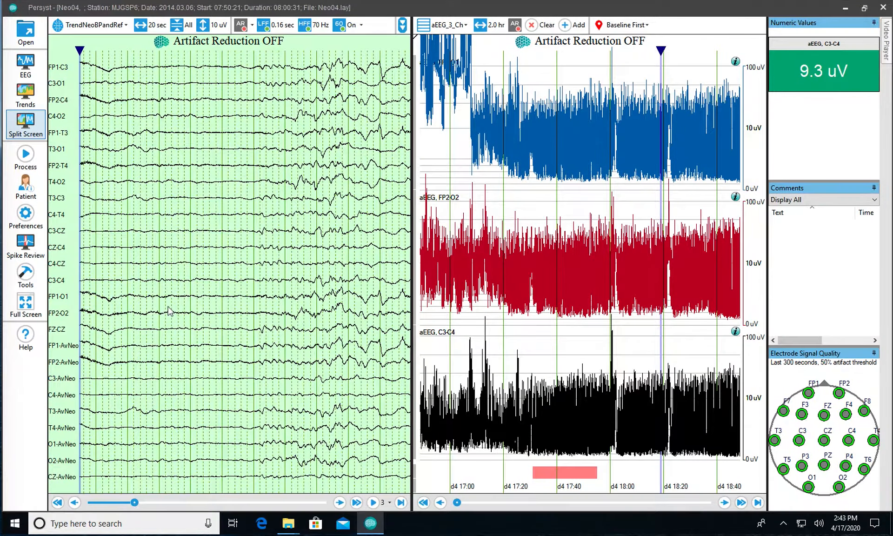
scroll(170, 311, "down", 3)
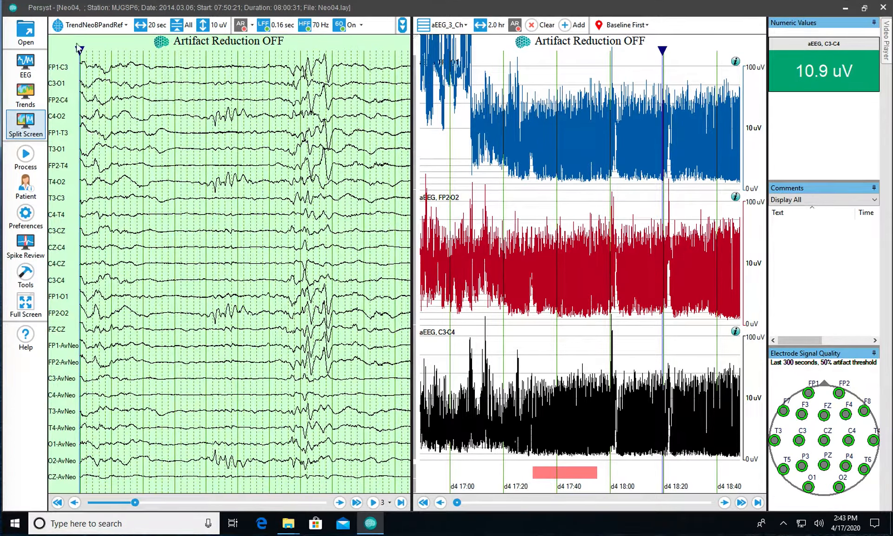
left_click(86, 33)
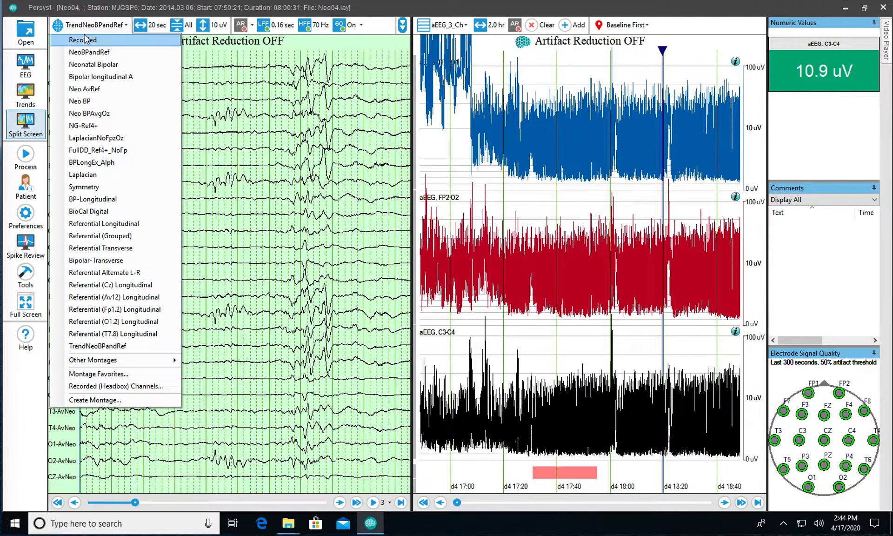
left_click(86, 38)
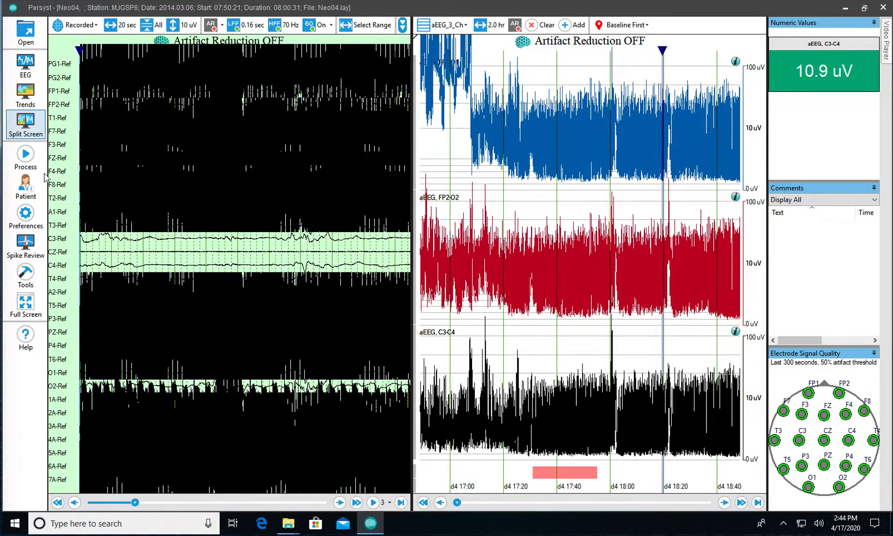
Step: Review the montage, impedance and channel list settings in the trend preferences and leave without saving
left_click(32, 212)
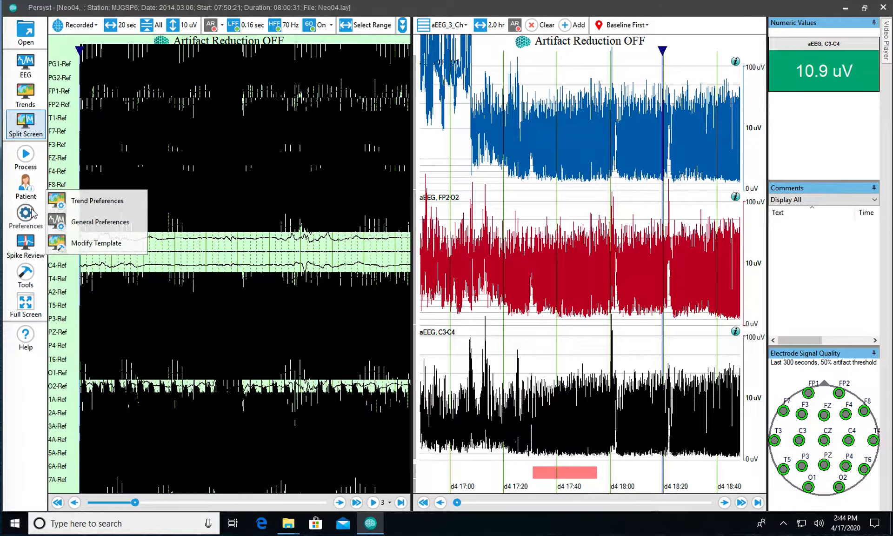
left_click(61, 203)
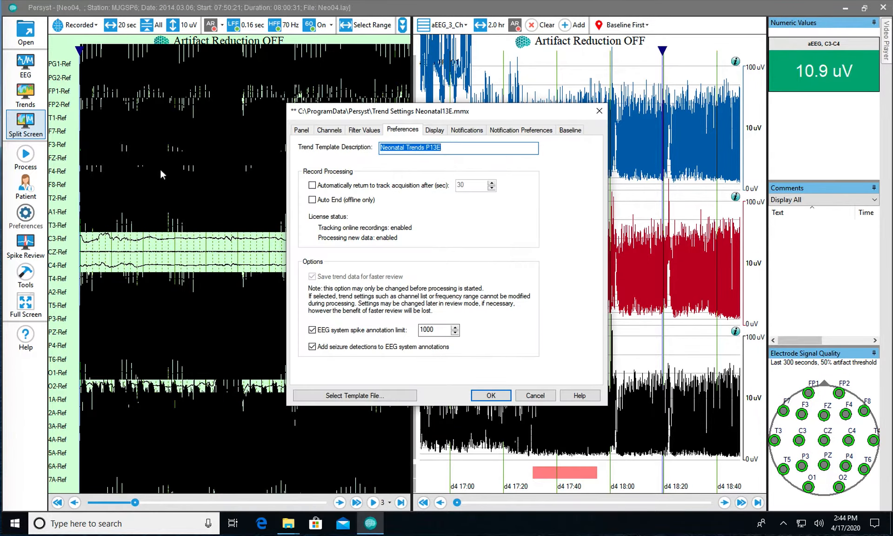
left_click(329, 130)
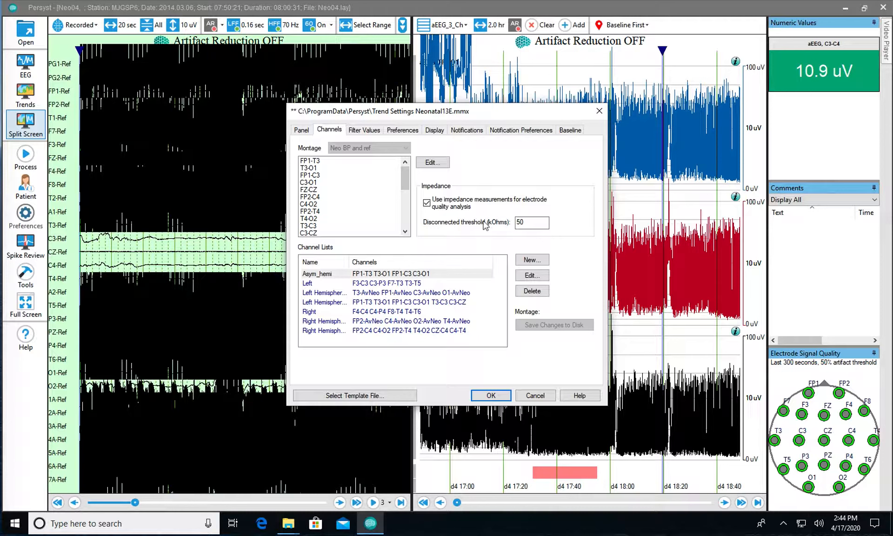
left_click(535, 394)
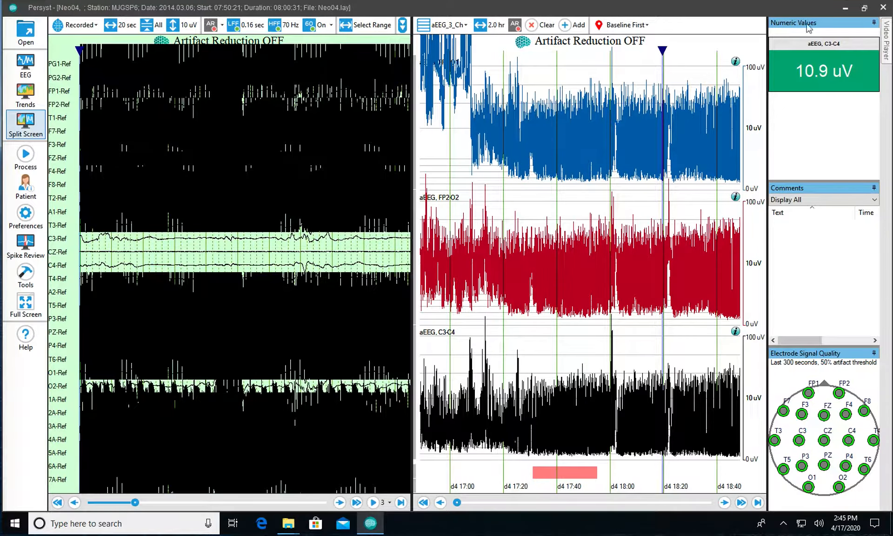
Step: Close the Neo04 recording and minimize the Neo4 folder window
left_click(882, 8)
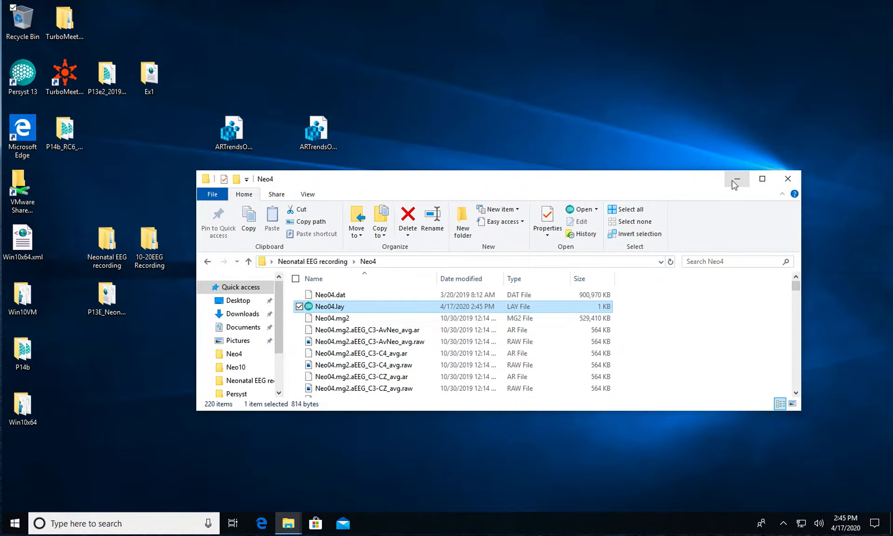
left_click(734, 182)
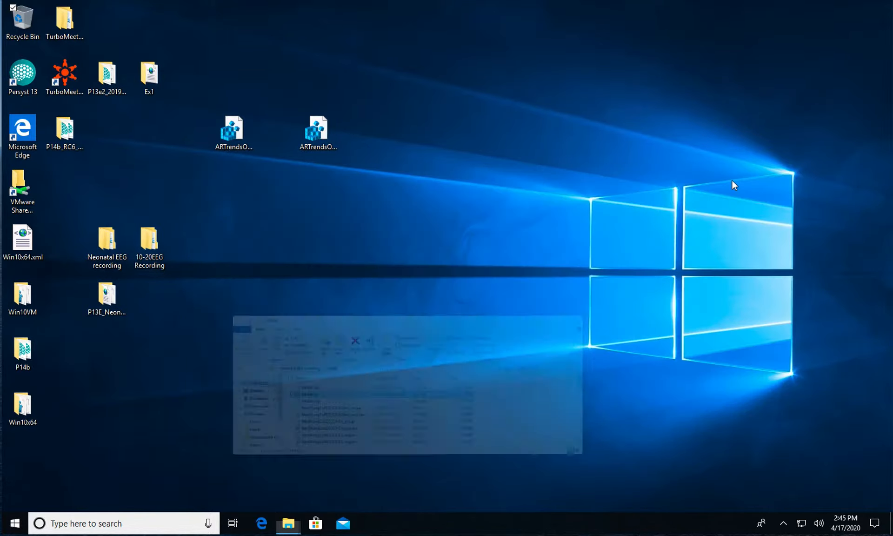
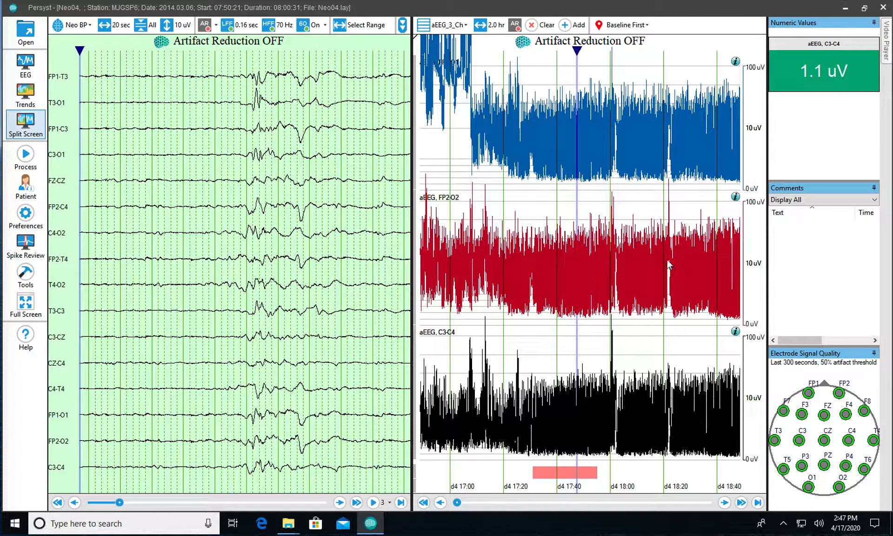
Step: Examine the EEG around the aEEG elevation near d4 18:20, paging forward from just before its onset
left_click(668, 264)
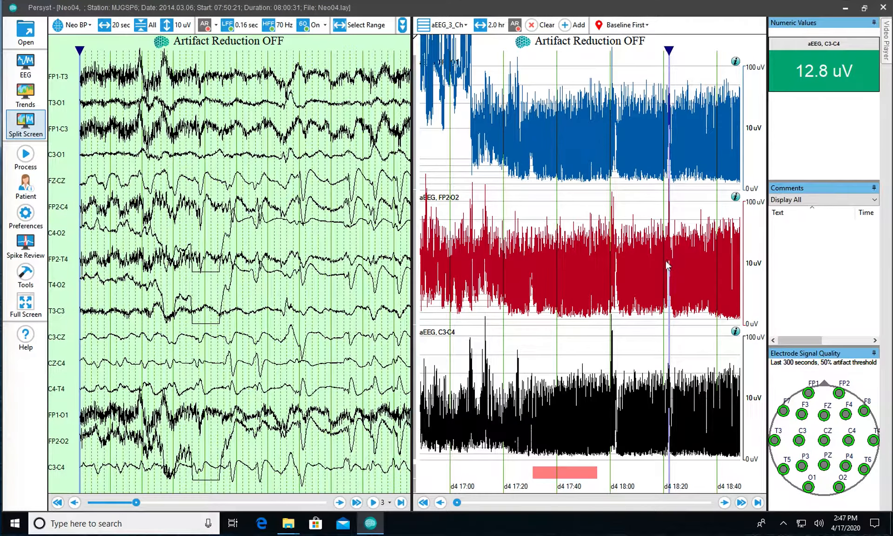
left_click(665, 268)
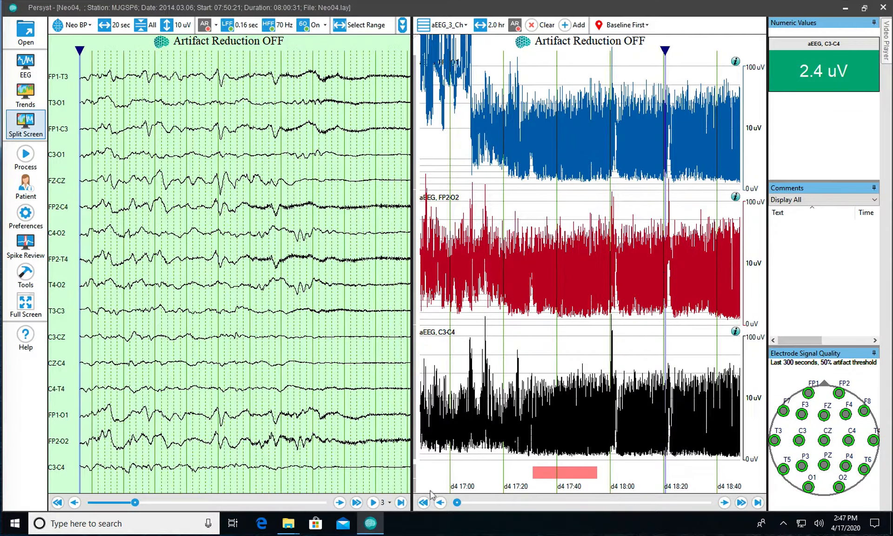
left_click(356, 503)
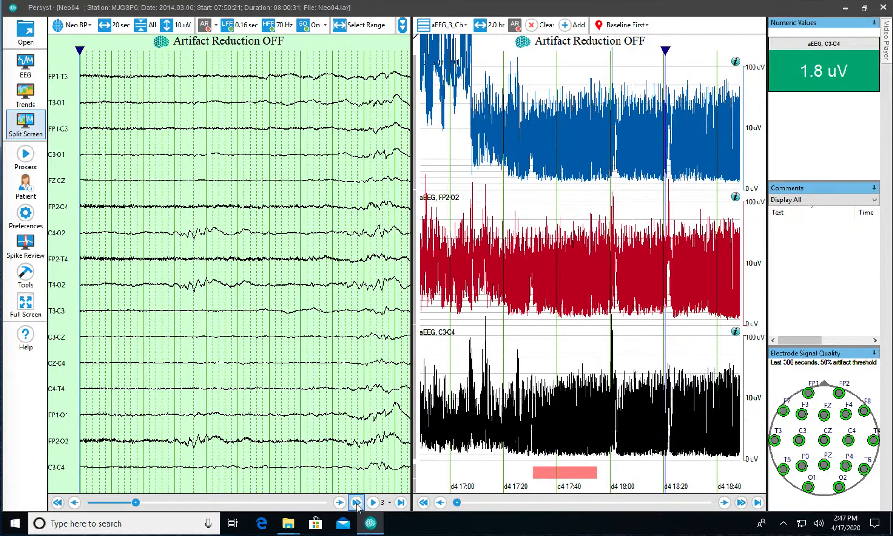
left_click(356, 503)
left_click(356, 502)
left_click(356, 502)
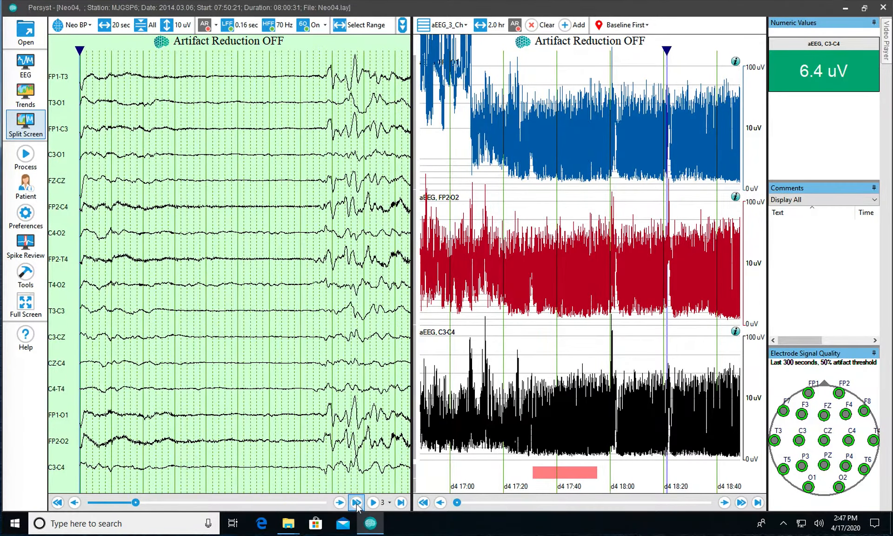
left_click(356, 502)
left_click(357, 503)
left_click(356, 503)
left_click(356, 503)
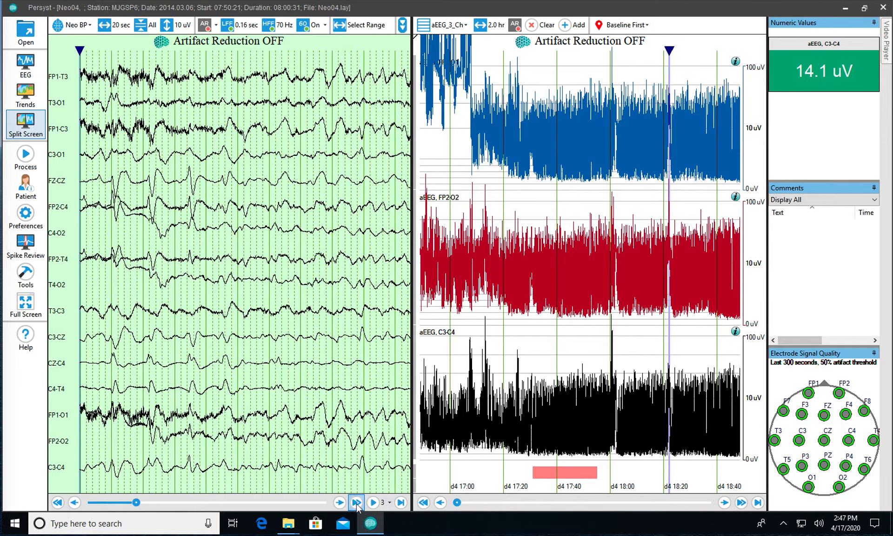
left_click(356, 503)
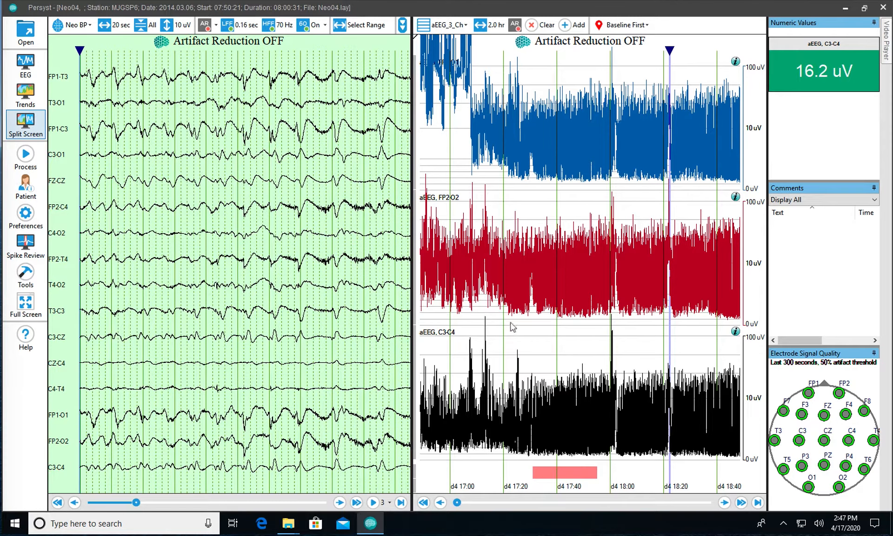
left_click(667, 280)
left_click(356, 503)
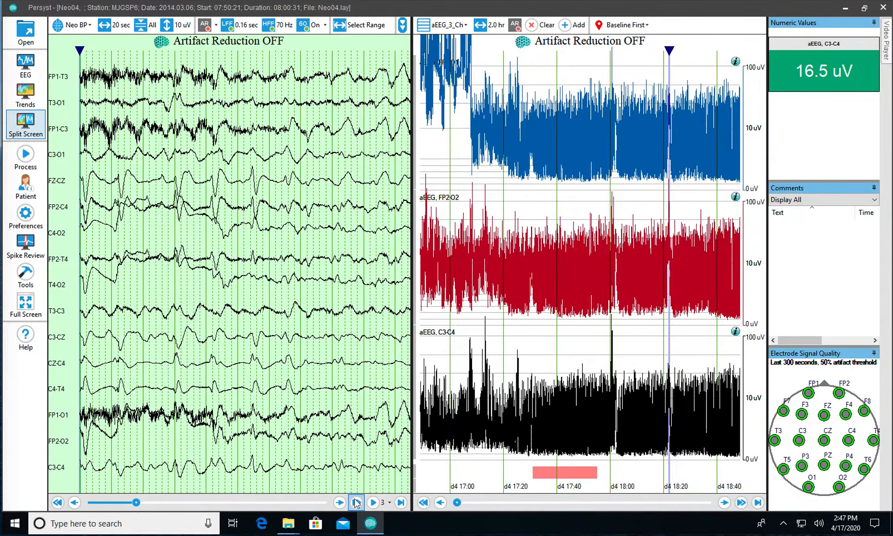
left_click(356, 503)
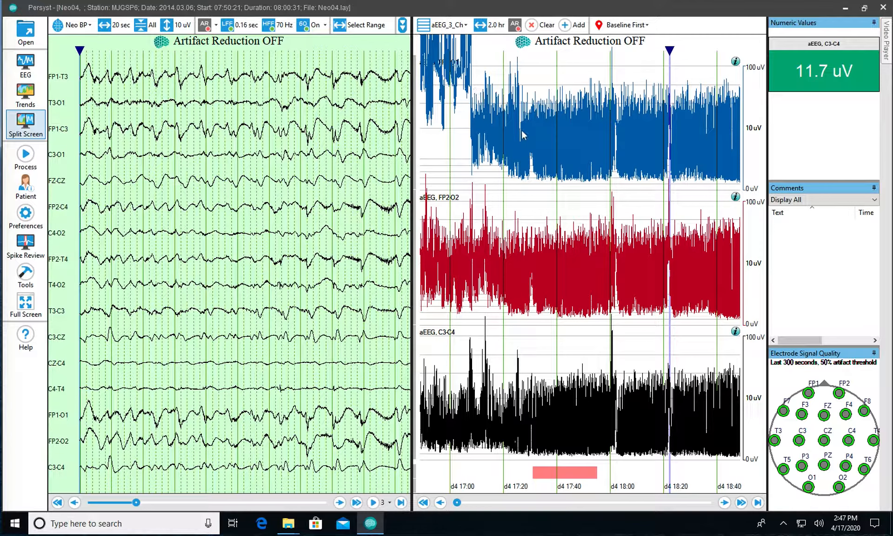
Step: Page the trends forward and compare the aEEG_3_Ch and aEEG_11_Ch panels, ending on the aEEG AvRef panel
left_click(724, 502)
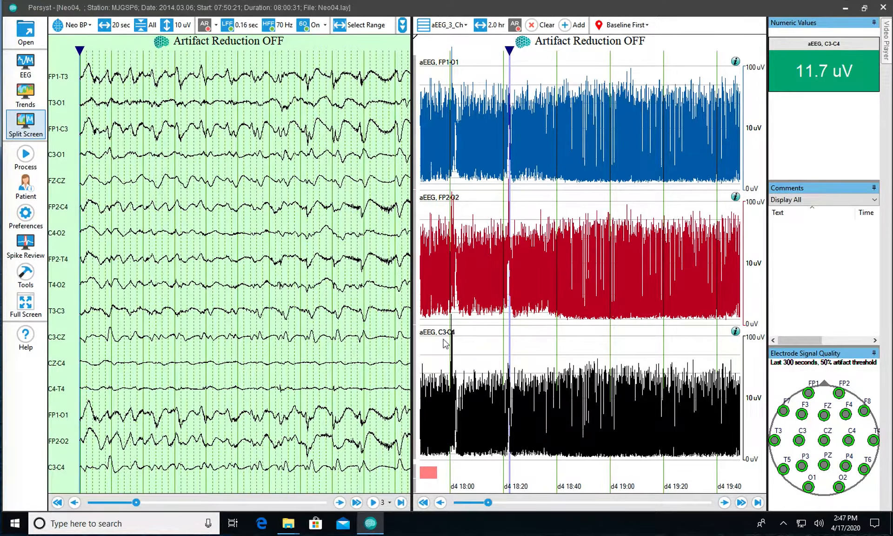
left_click(460, 28)
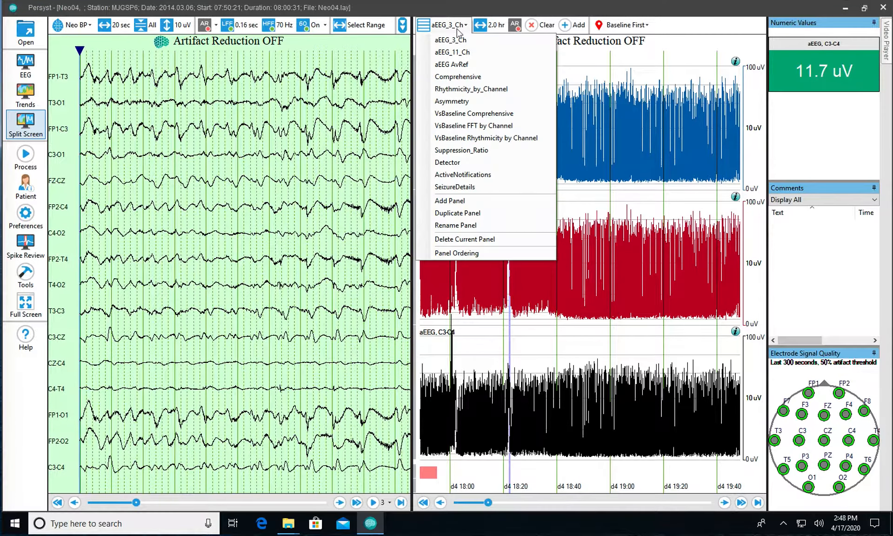
left_click(461, 52)
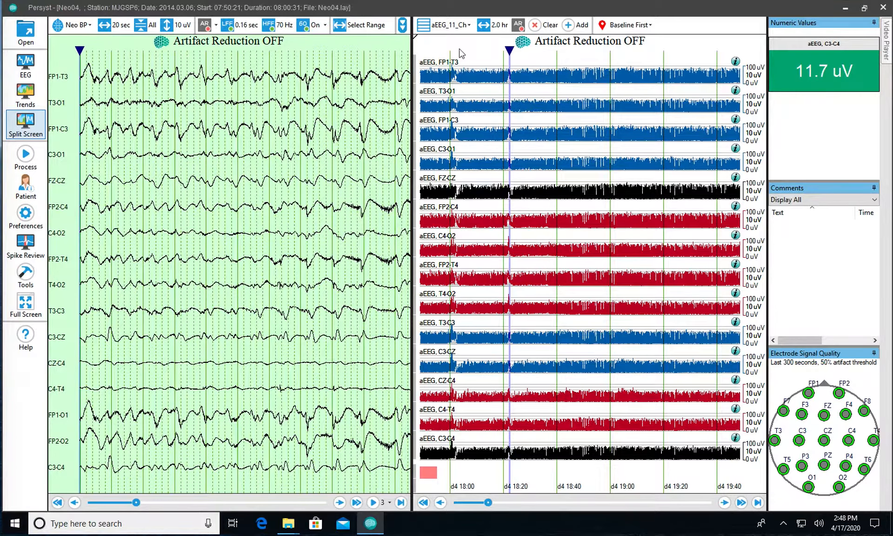
left_click(454, 26)
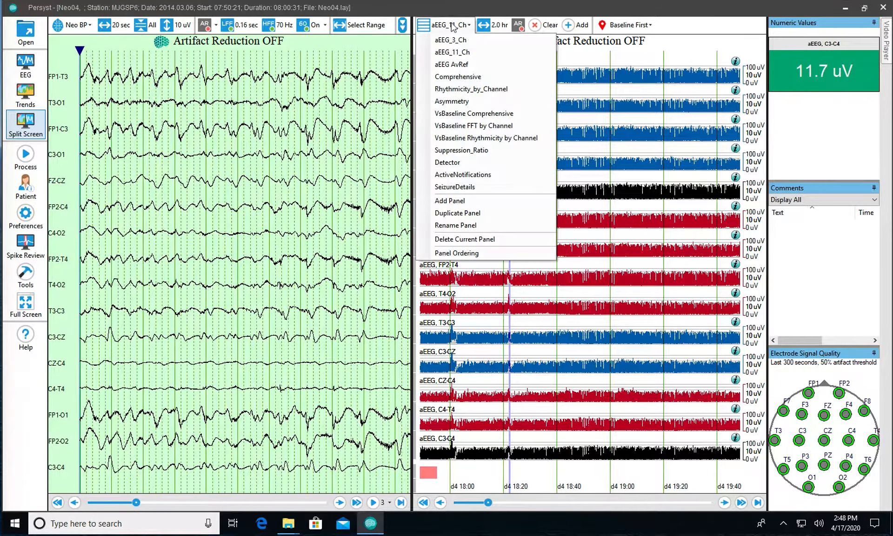
left_click(453, 39)
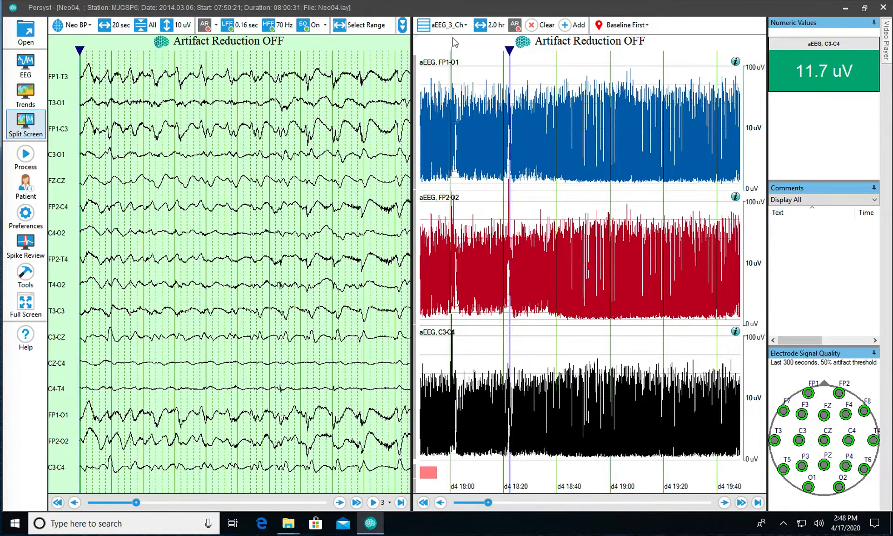
left_click(430, 25)
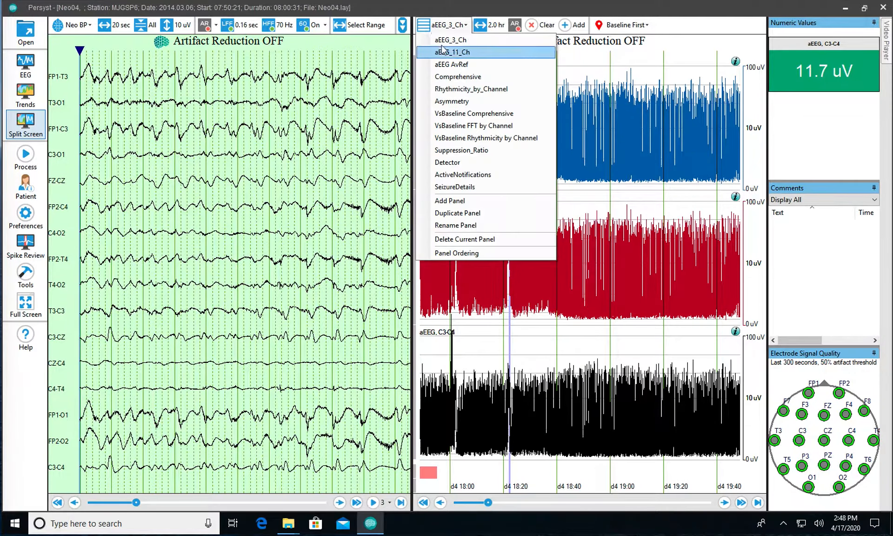
left_click(432, 36)
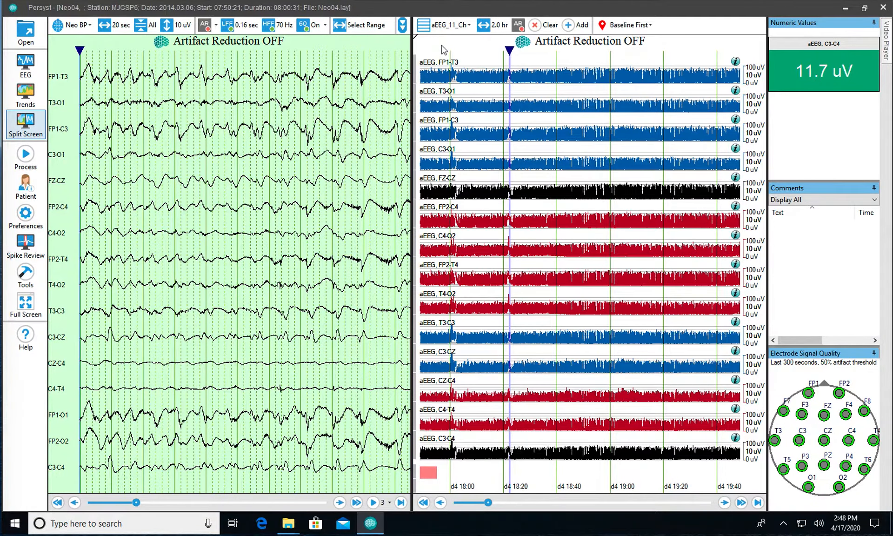
left_click(444, 27)
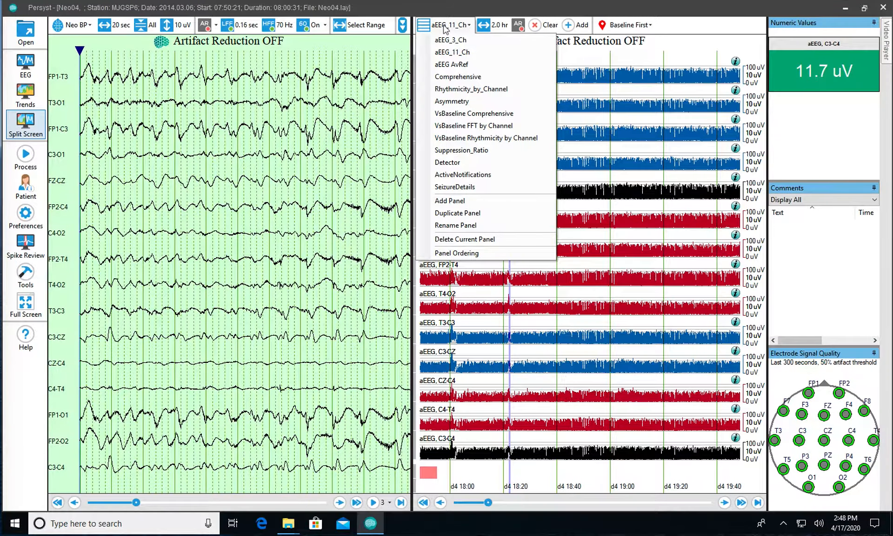
left_click(449, 66)
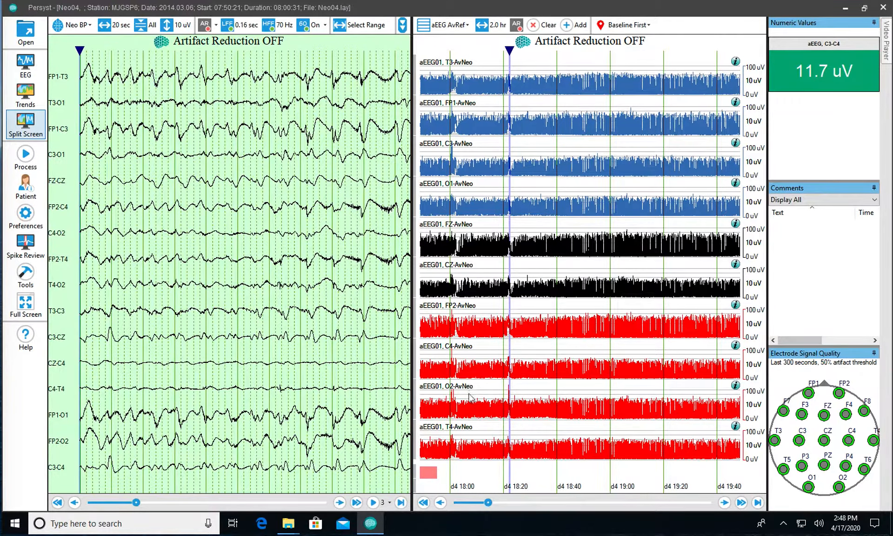
Step: Review the Comprehensive, Rhythmicity_by_Channel and Asymmetry trend panels for the same two-hour period
left_click(460, 26)
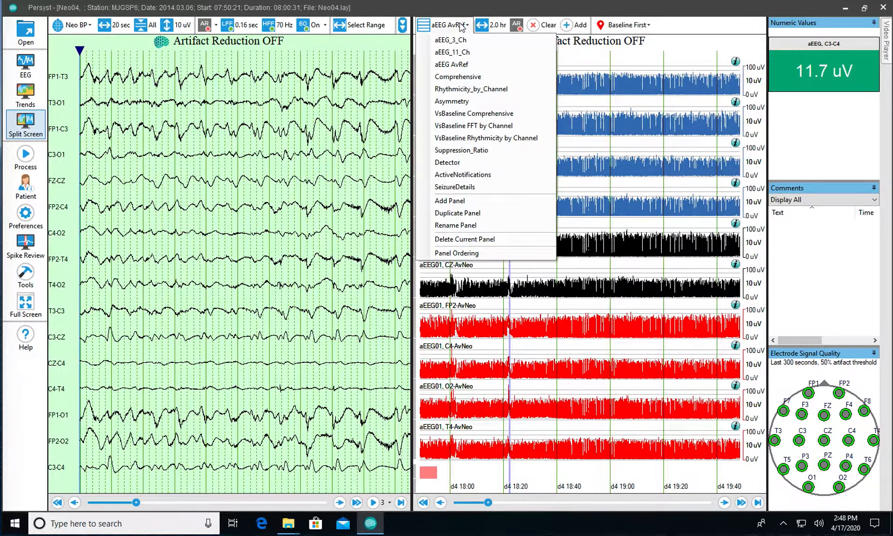
left_click(461, 77)
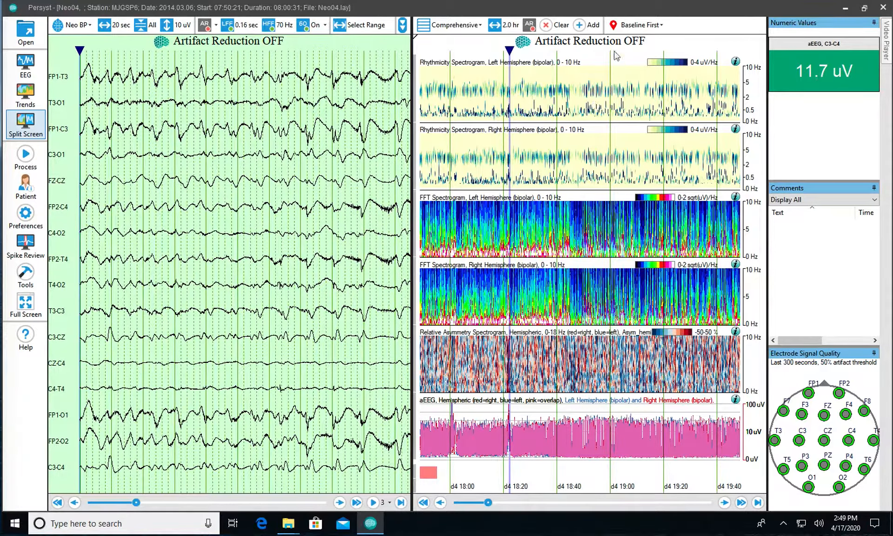
left_click(463, 24)
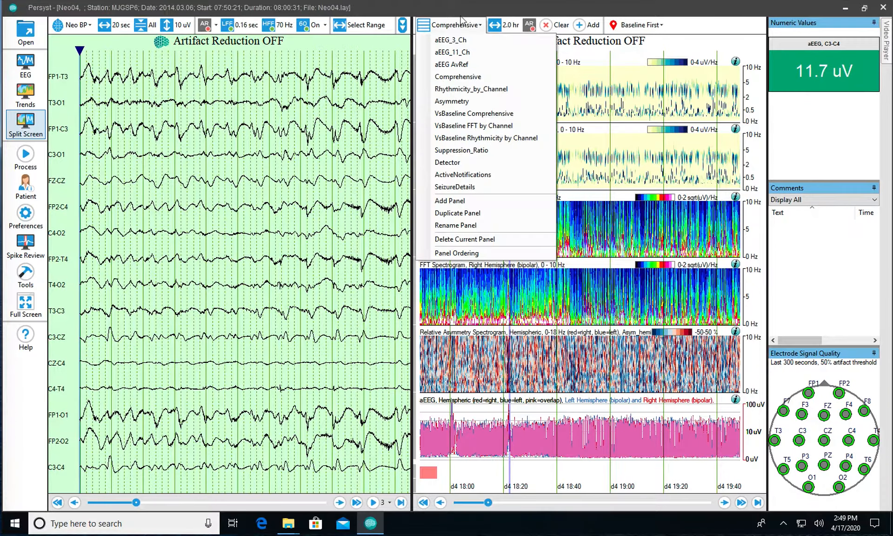
left_click(449, 76)
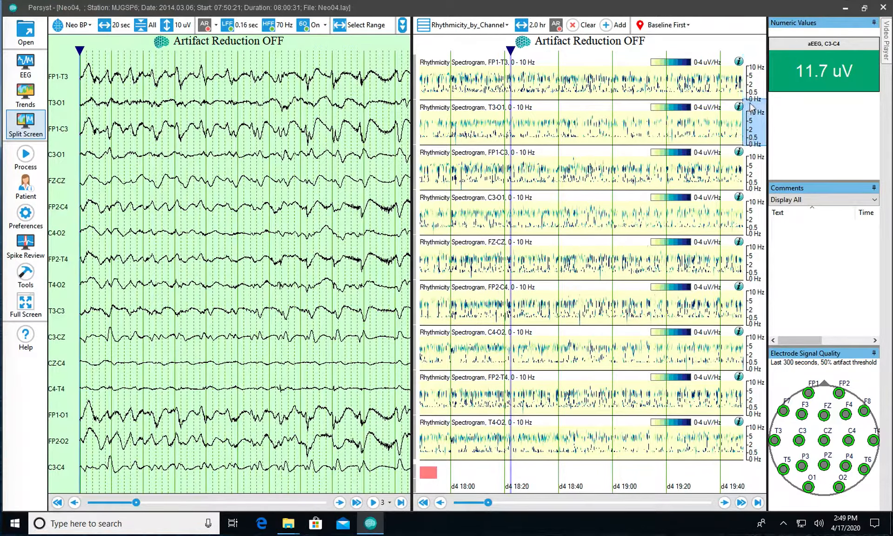
left_click(464, 27)
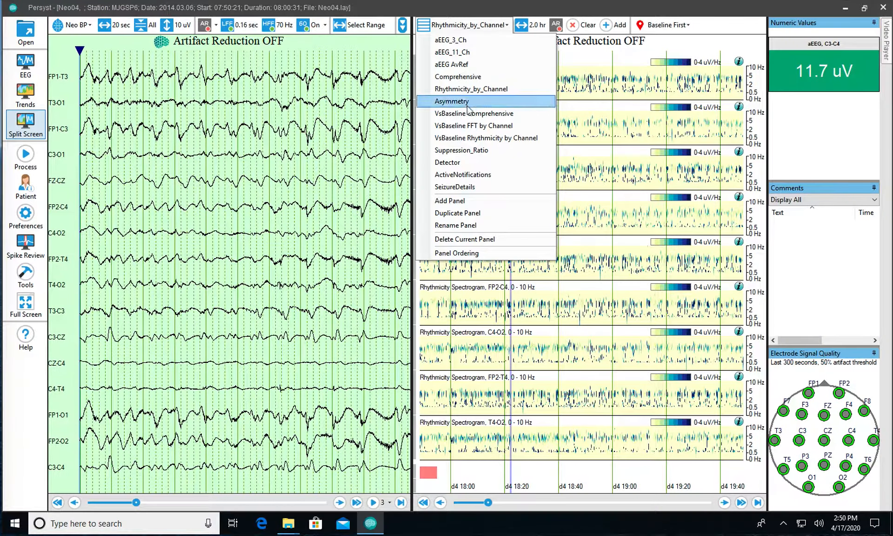
left_click(451, 102)
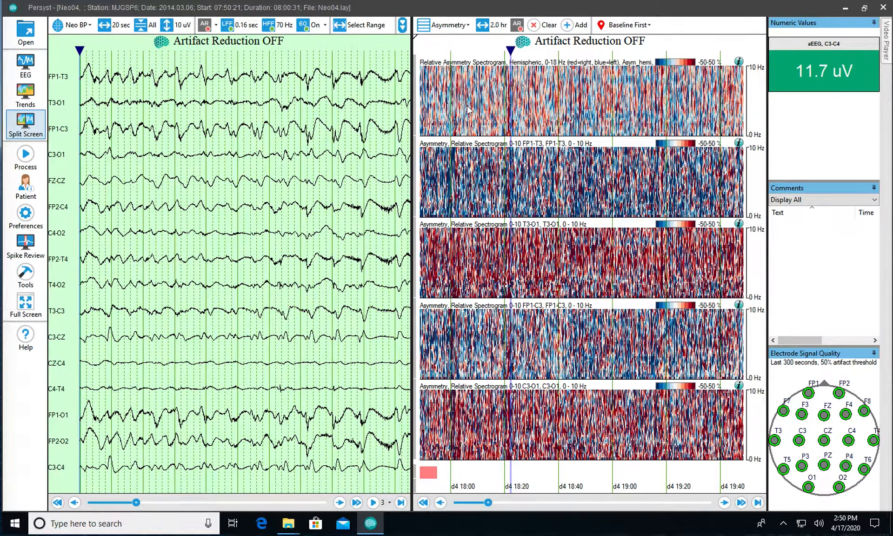
Step: Show the VsBaseline Comprehensive panel and inspect the EEG near d4 18:15, near d4 17:52 and at the aEEG elevation just after d4 18:20
left_click(446, 27)
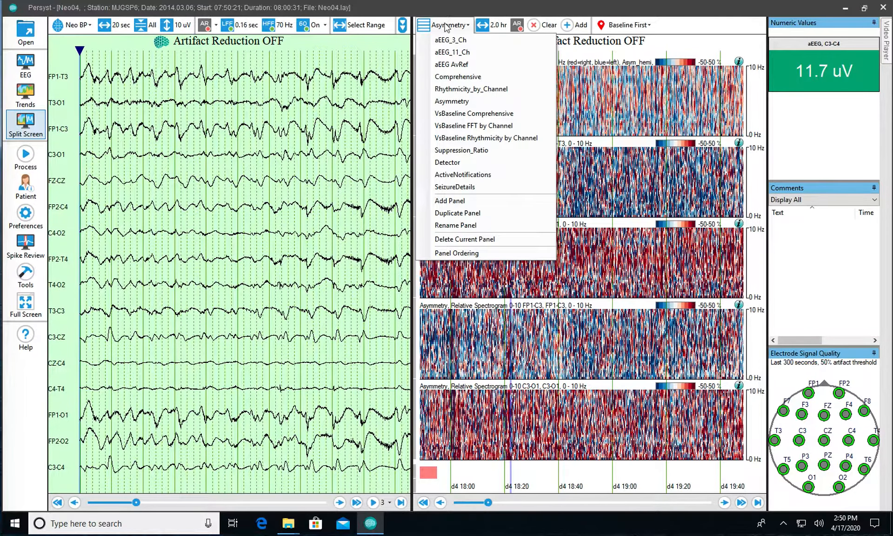
left_click(450, 115)
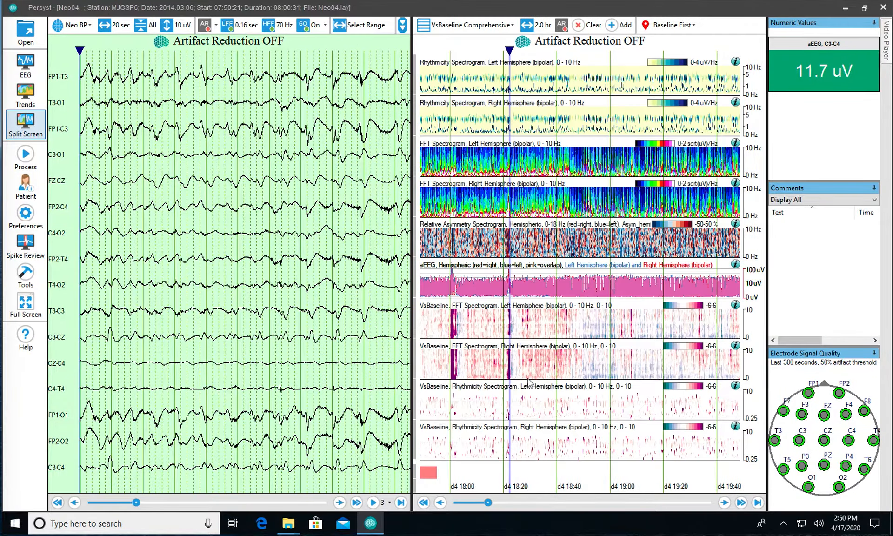
left_click(490, 325)
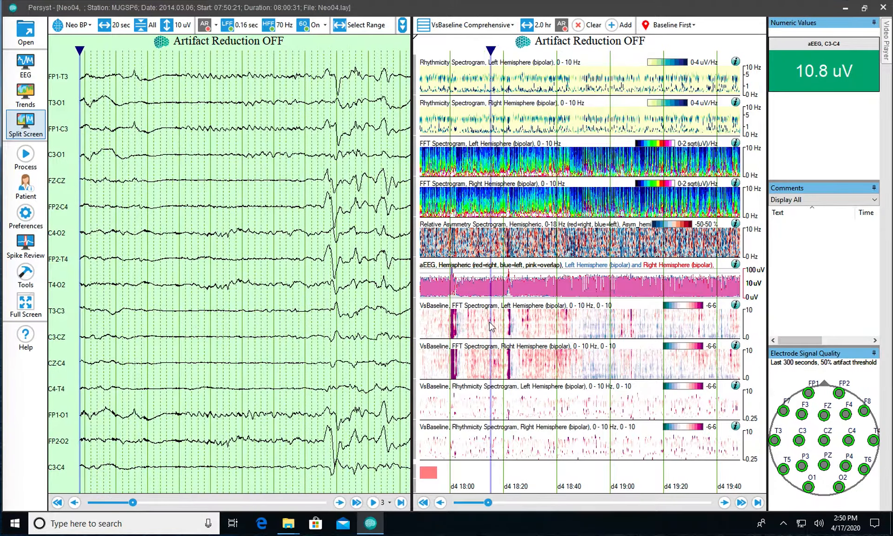
left_click(429, 457)
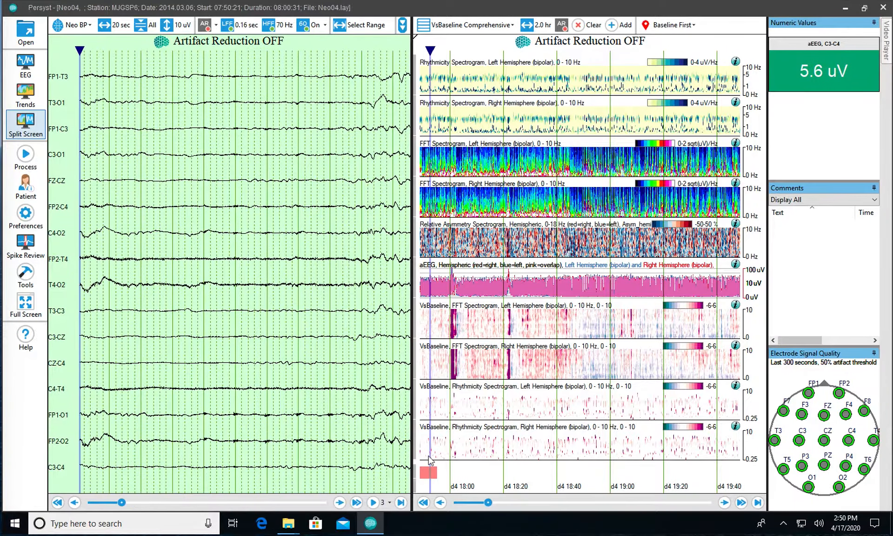
left_click(689, 26)
left_click(690, 28)
left_click(508, 290)
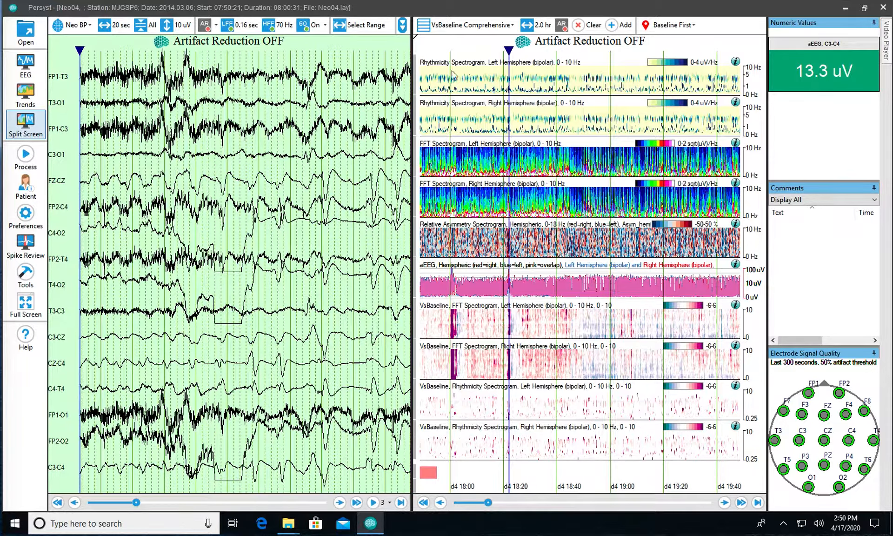
Step: Review the VsBaseline Rhythmicity by Channel and Suppression_Ratio trend panels
left_click(470, 25)
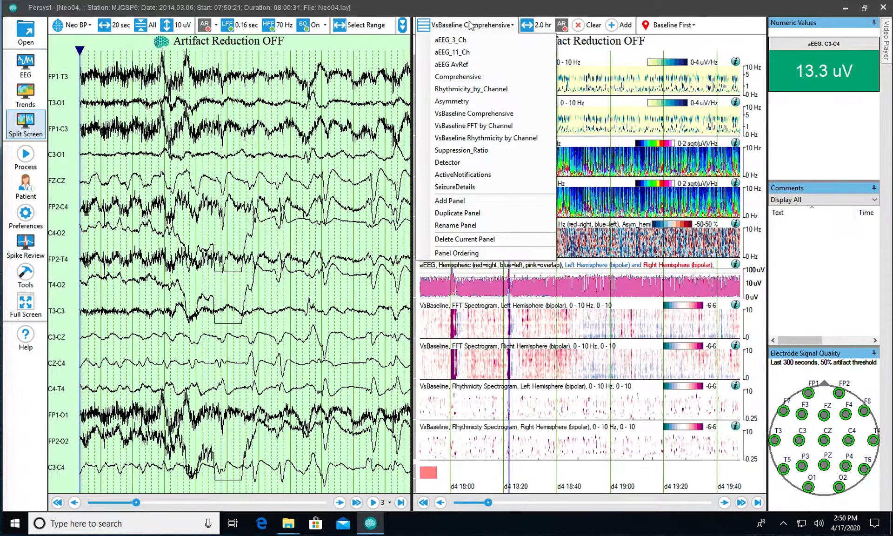
left_click(473, 138)
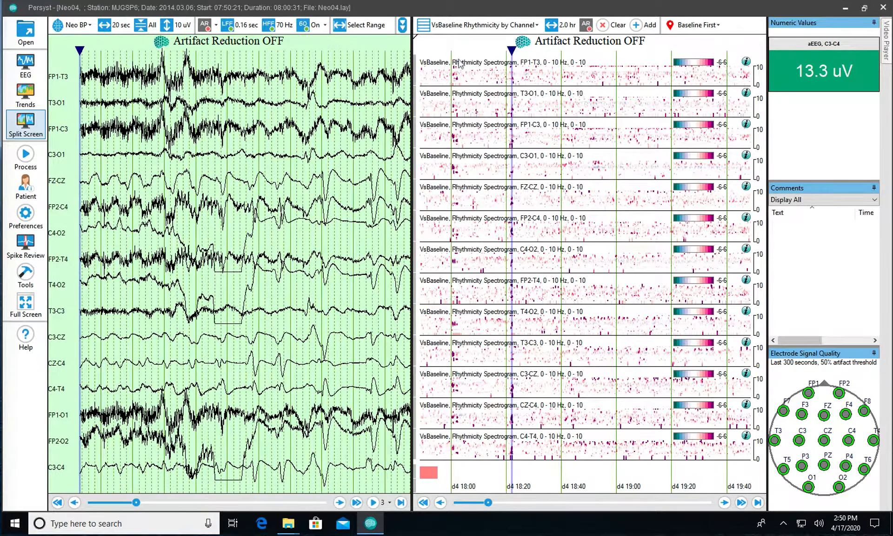
left_click(471, 26)
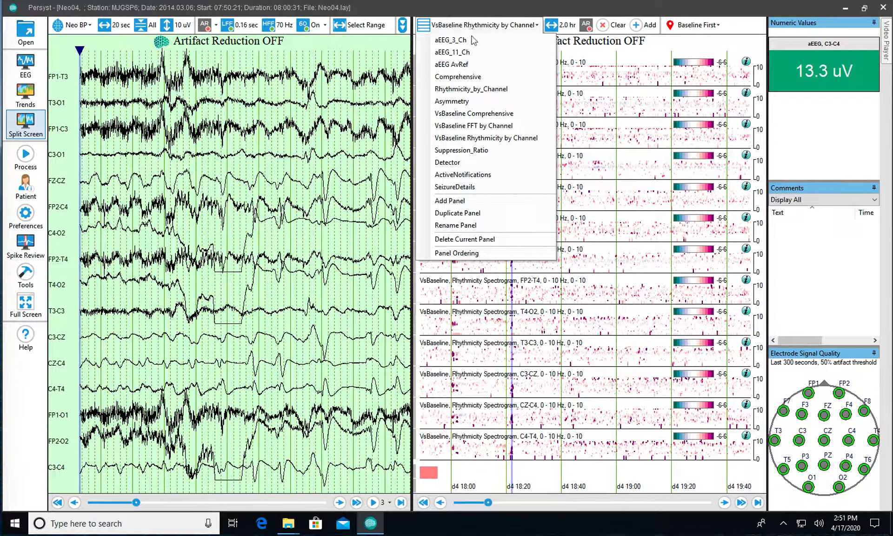
left_click(466, 146)
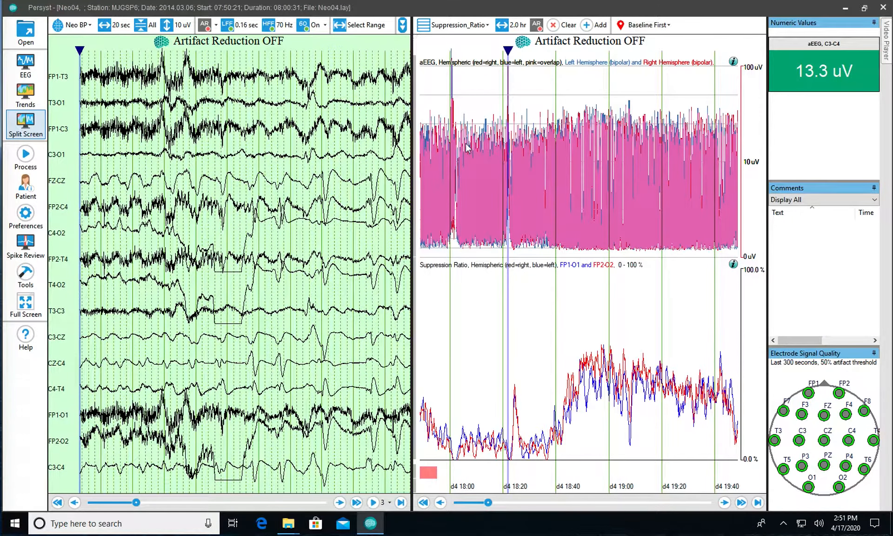
Step: Go back to the aEEG_3_Ch panel and compare it with aEEG_11_Ch, finishing on aEEG_3_Ch
left_click(467, 24)
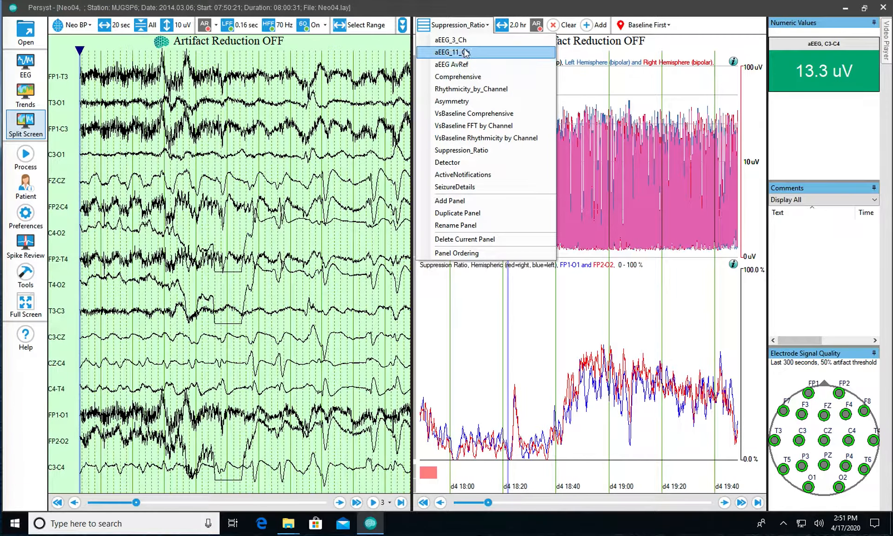
left_click(464, 42)
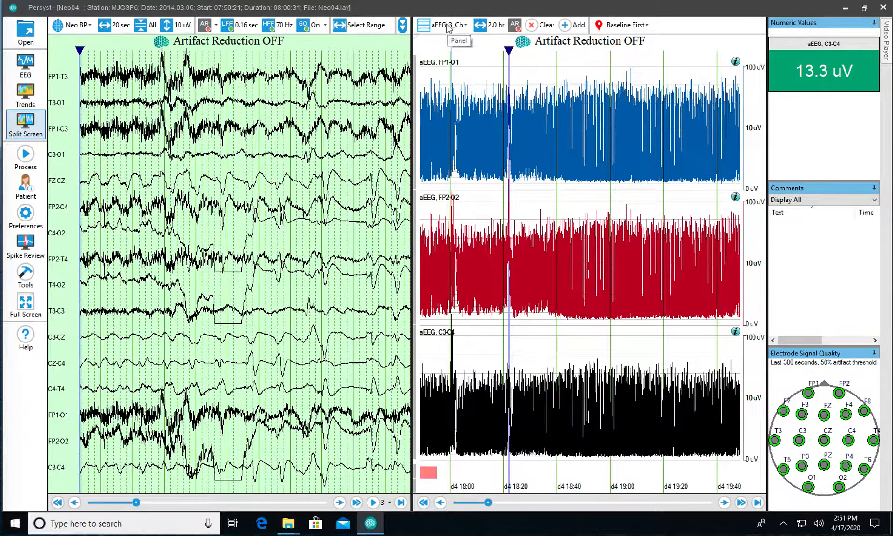
left_click(448, 28)
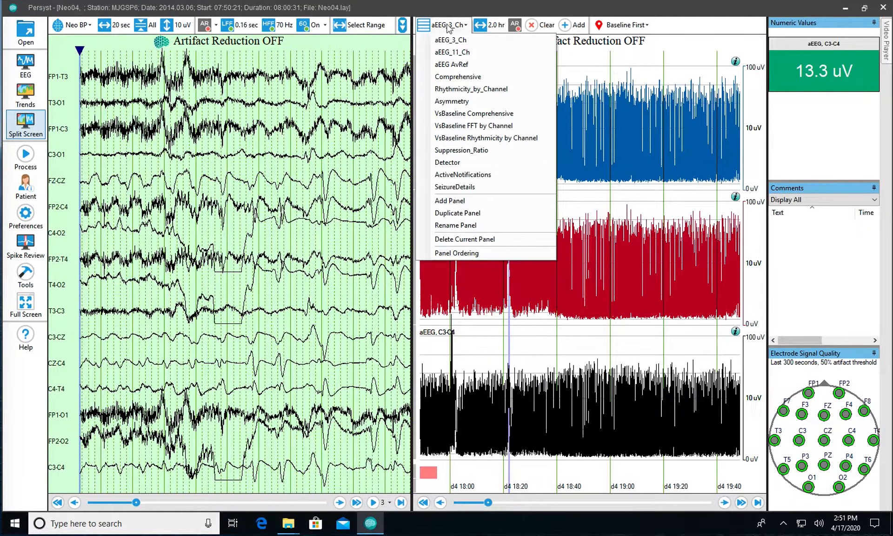
left_click(453, 50)
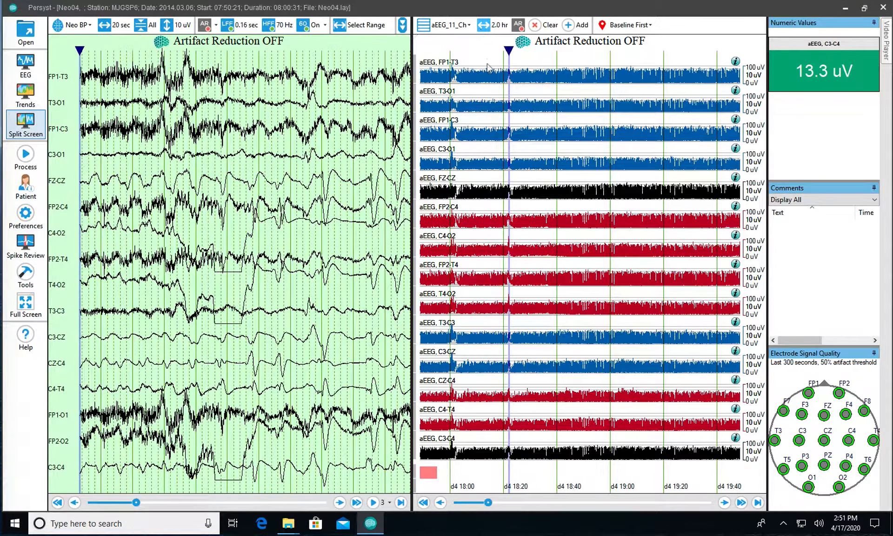
left_click(442, 30)
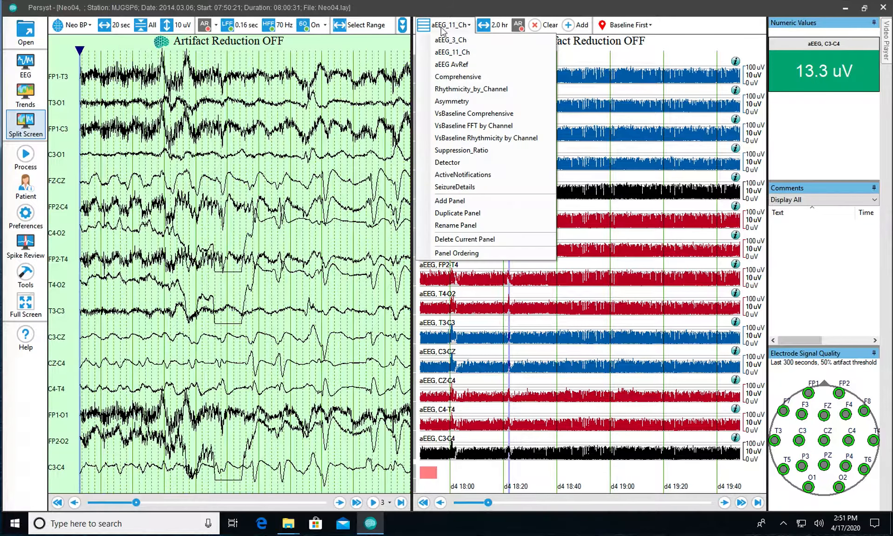
left_click(443, 39)
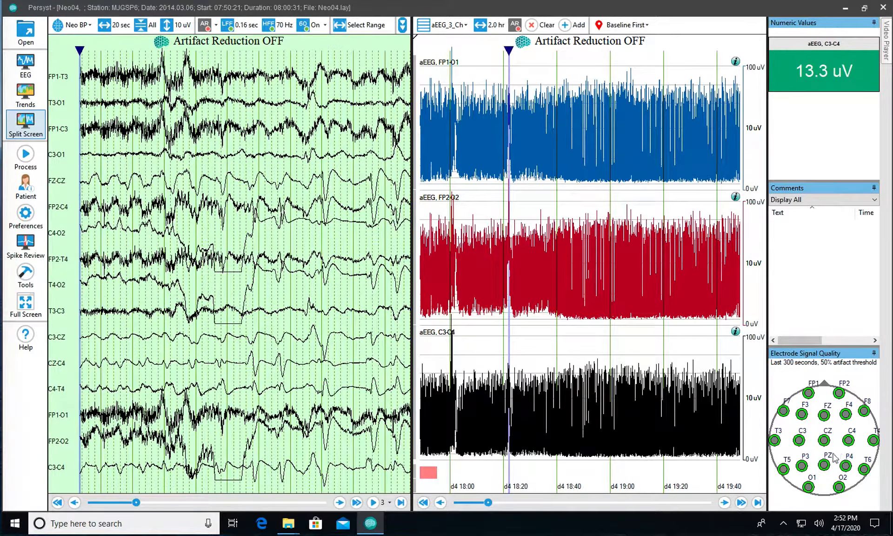
Step: Display the EEG in the Recorded montage, view it at 100 uV sensitivity and return the sensitivity to 10 uV
left_click(64, 19)
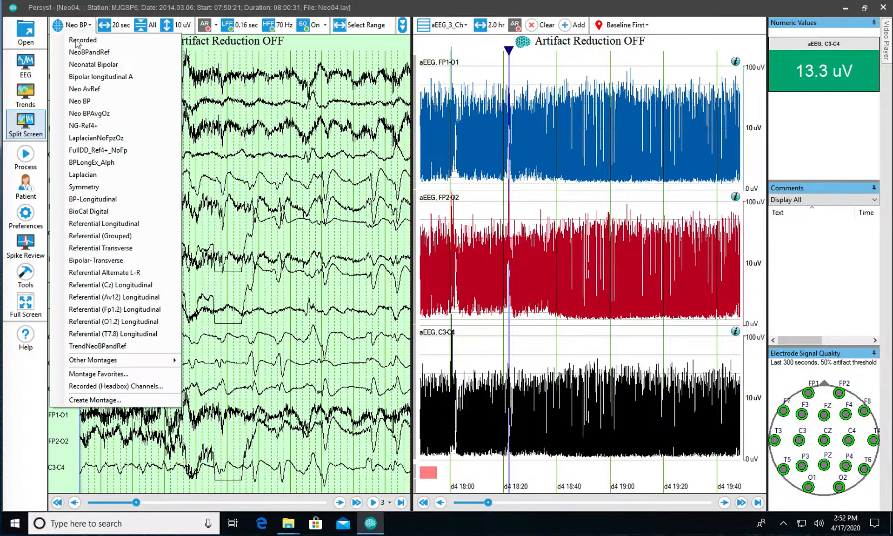
left_click(77, 42)
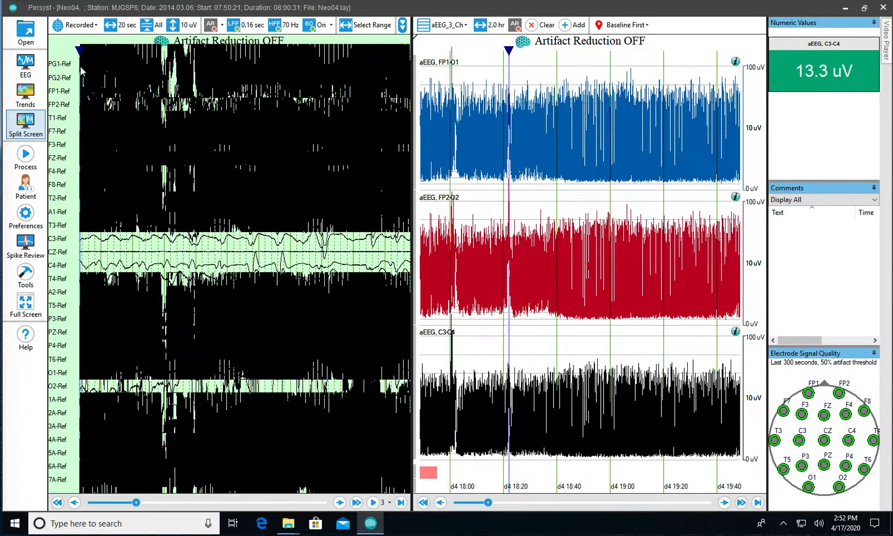
left_click(177, 26)
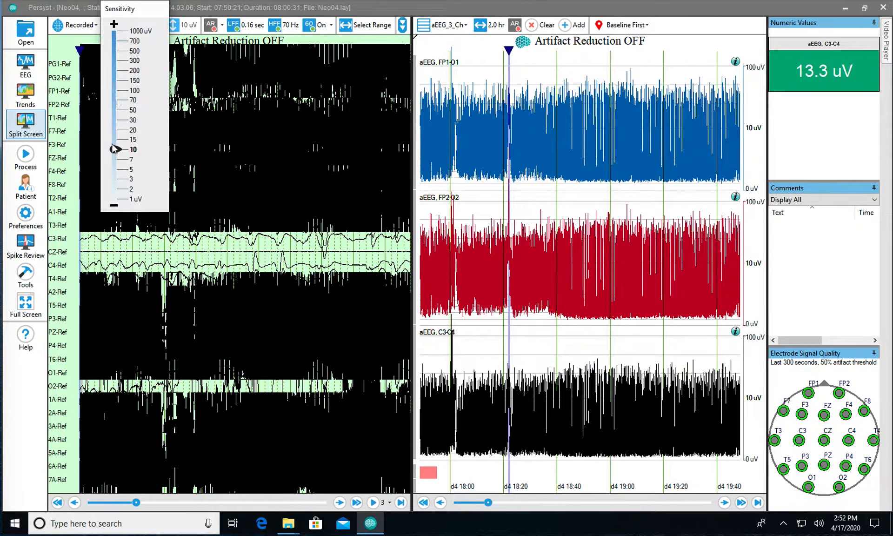
left_click_drag(114, 148, 115, 91)
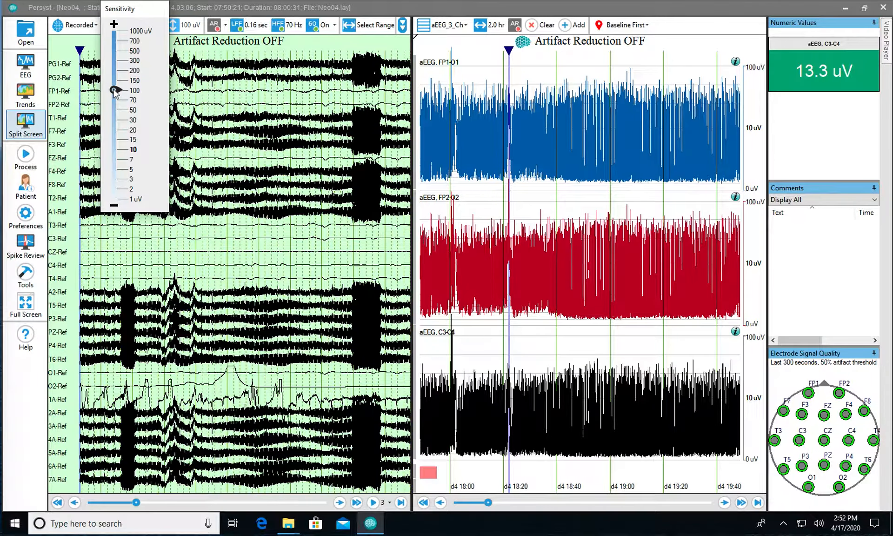
left_click_drag(115, 91, 116, 149)
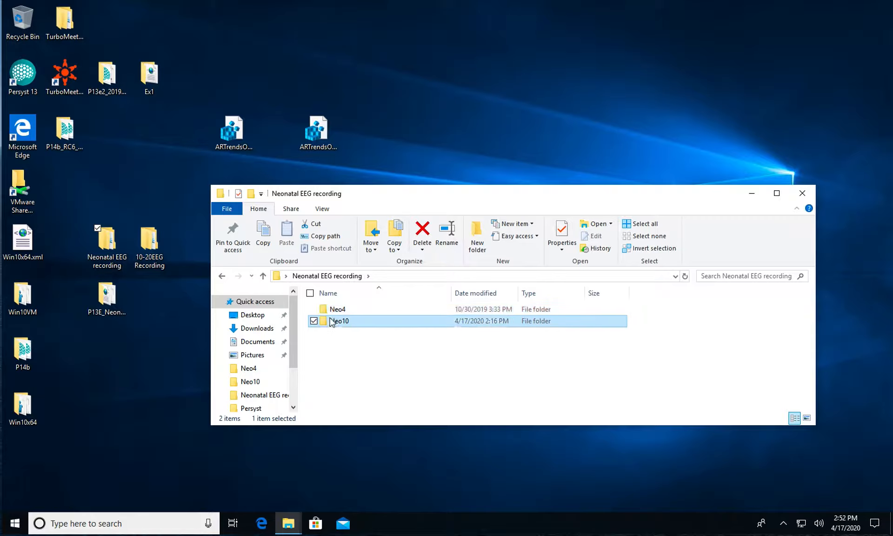
Step: Open the Neo10.lay recording from the Neo10 folder, view it in split screen and close it
double_click(332, 320)
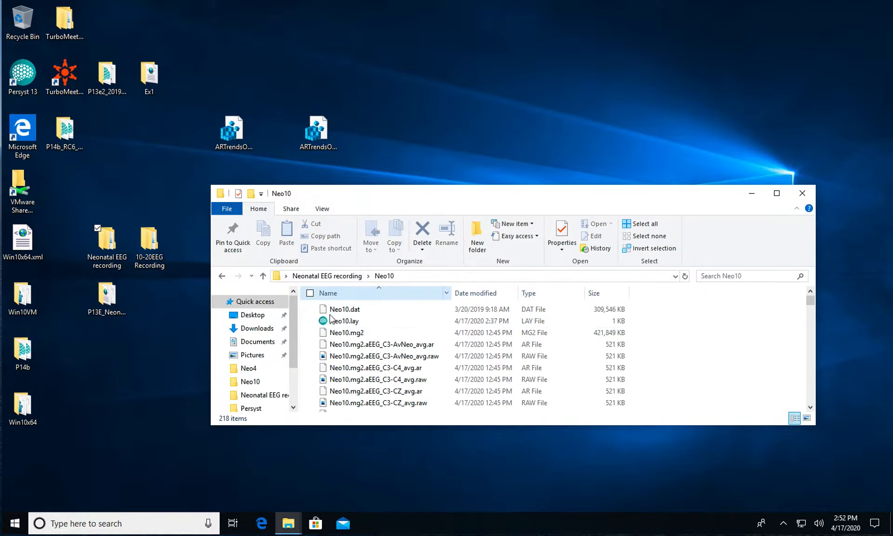
left_click(332, 320)
double_click(331, 320)
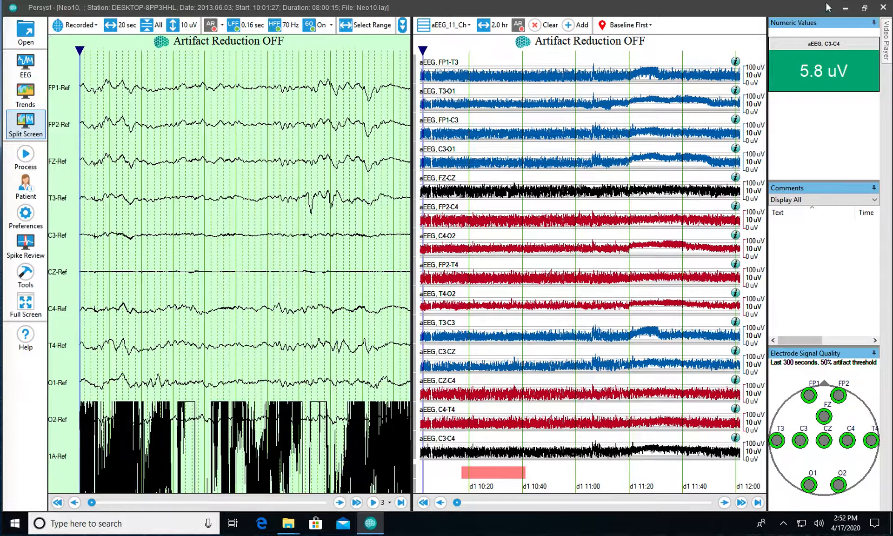
left_click(883, 8)
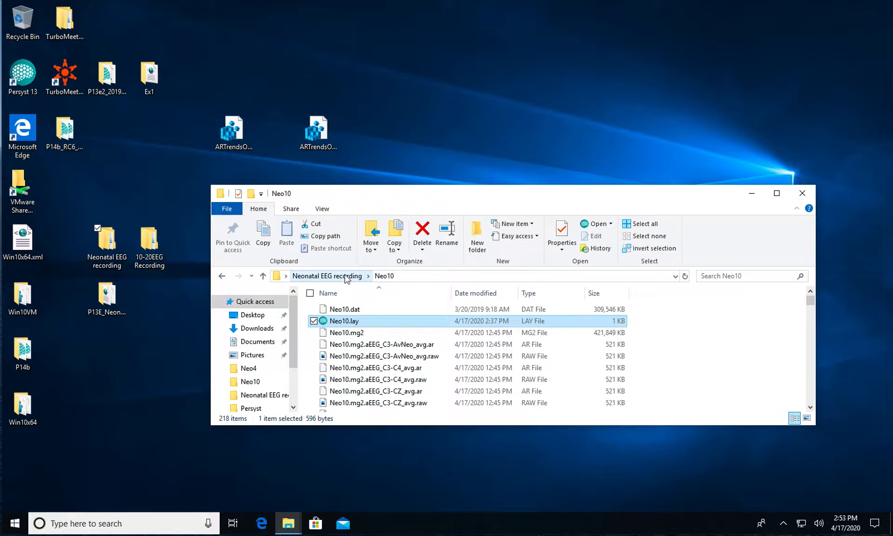
Step: Open the Neo04.lay recording from the Neo4 folder and inspect its EEG near d4 17:56 and d4 18:08
left_click(346, 278)
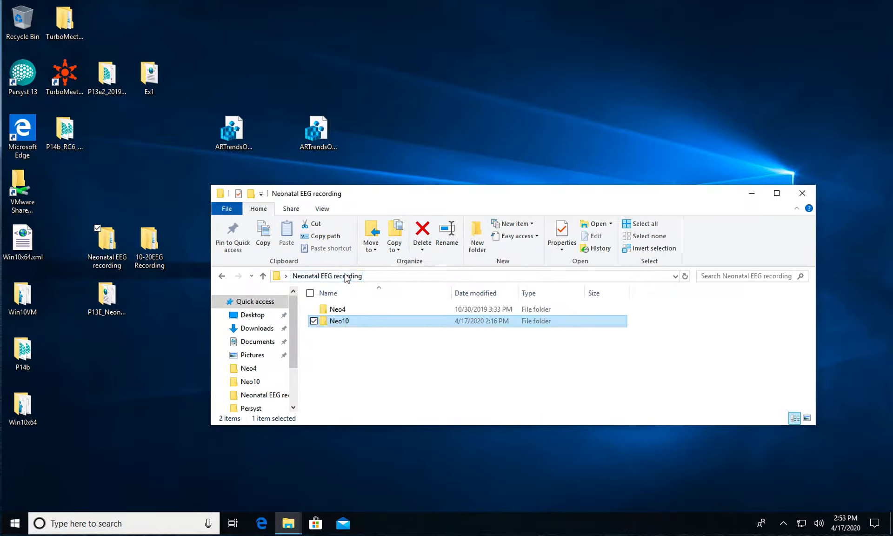
left_click(343, 311)
double_click(343, 311)
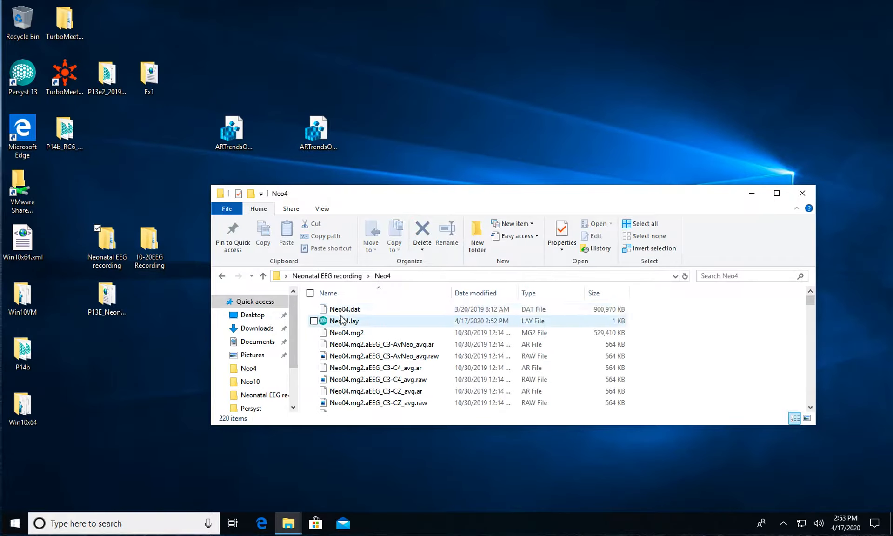
double_click(343, 320)
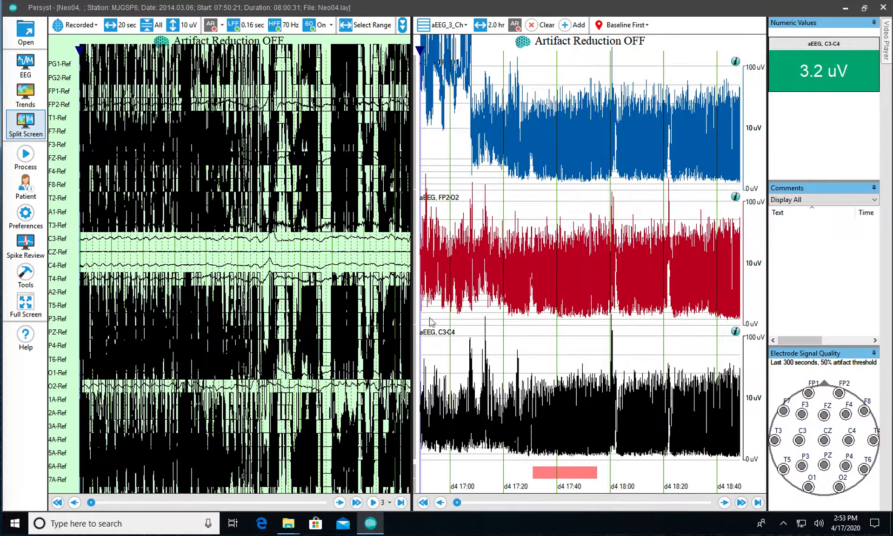
left_click(598, 260)
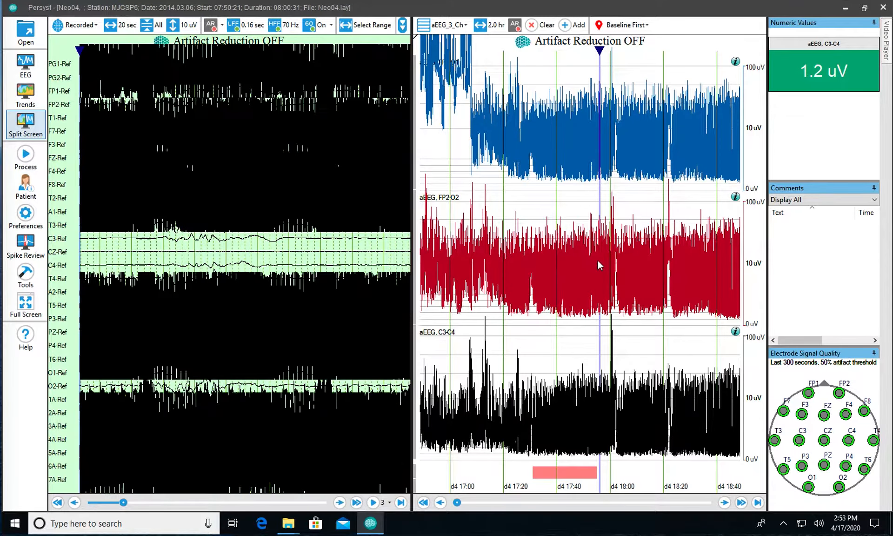
left_click(630, 262)
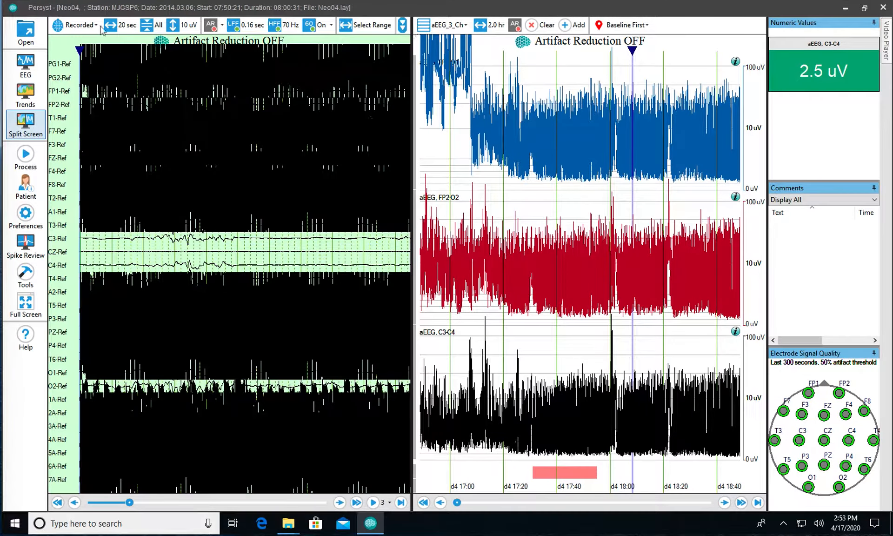
Step: Look over the available montages and the channel settings in the trend preferences, leaving everything as it is
left_click(61, 22)
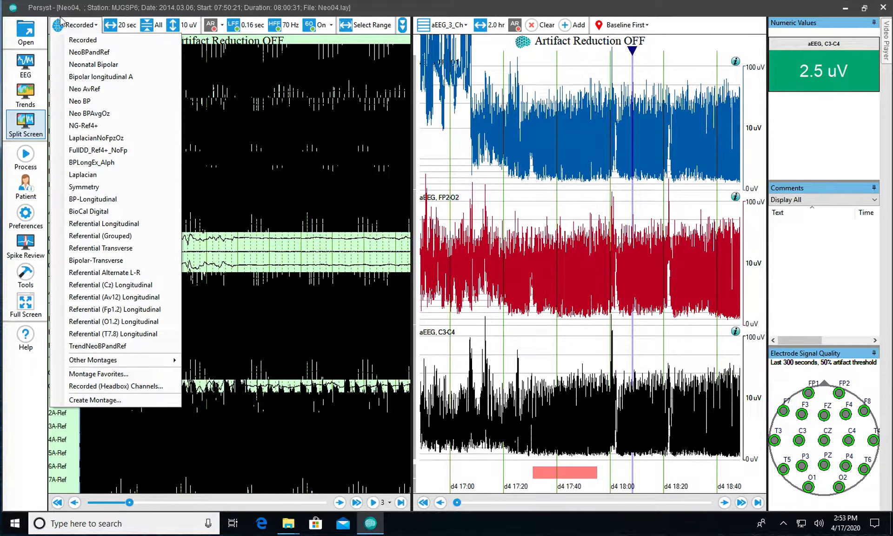
left_click(61, 22)
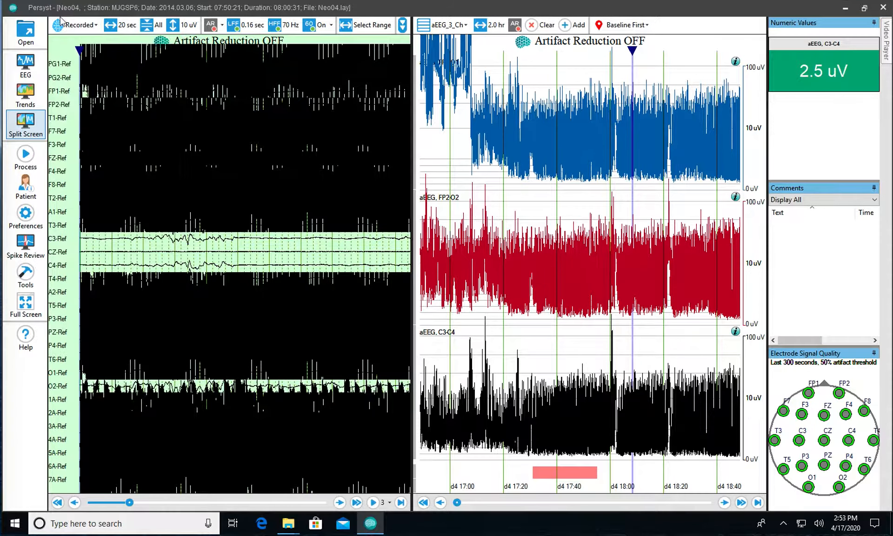
left_click(26, 214)
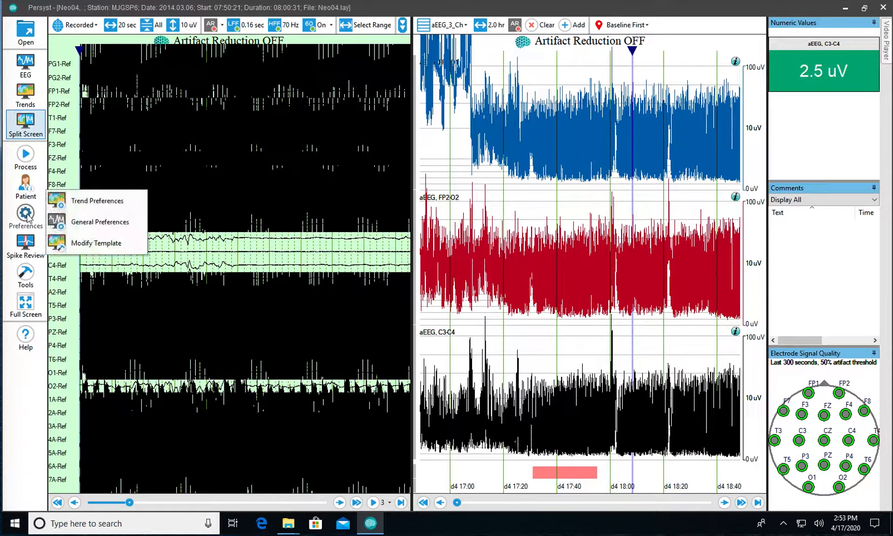
left_click(99, 200)
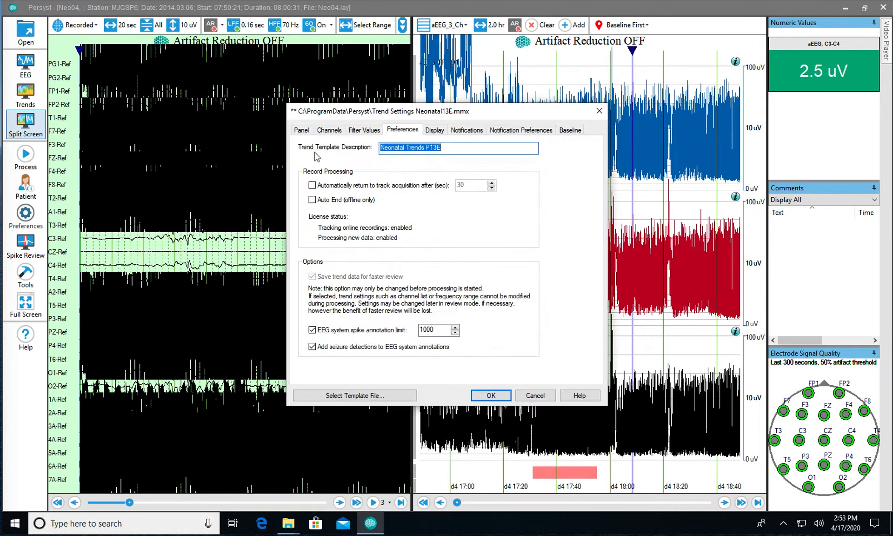
left_click(334, 131)
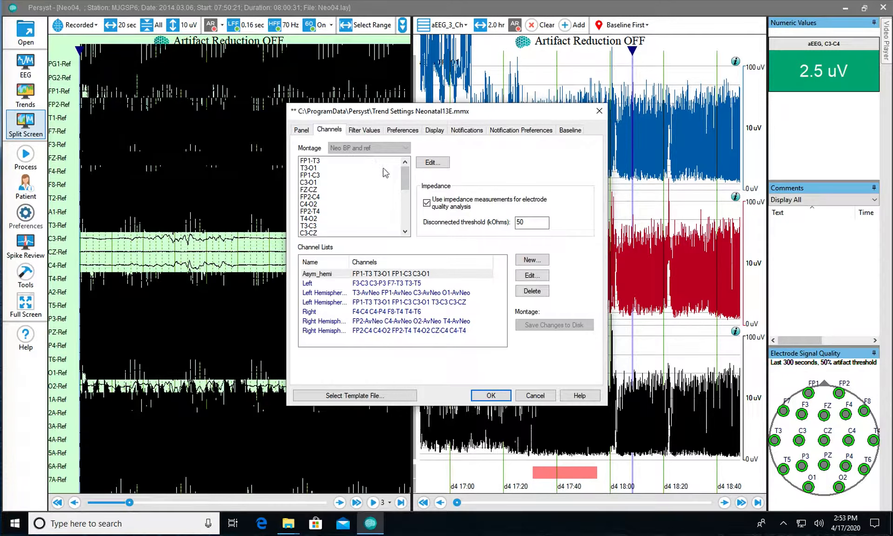
left_click(543, 398)
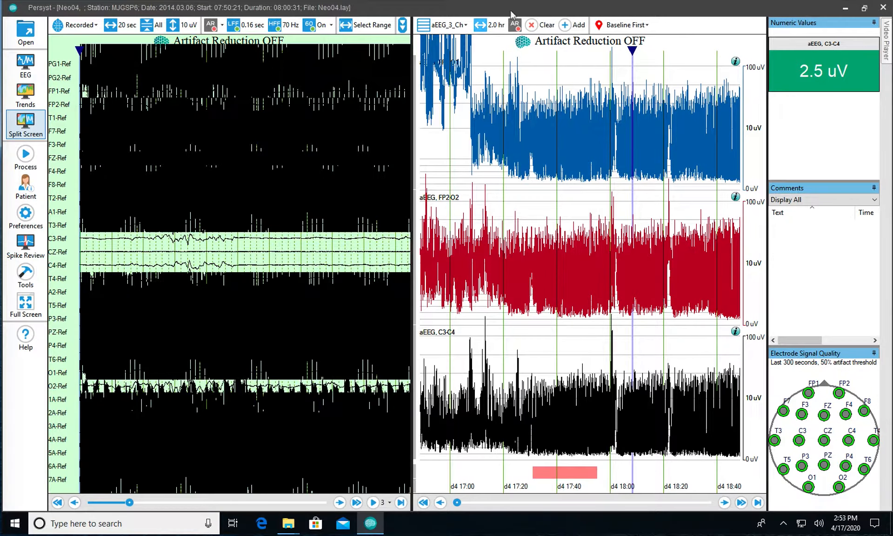
Step: Erase all trends for the Neo04 record and display its EEG in the TrendNeoBPandRef montage
left_click(531, 28)
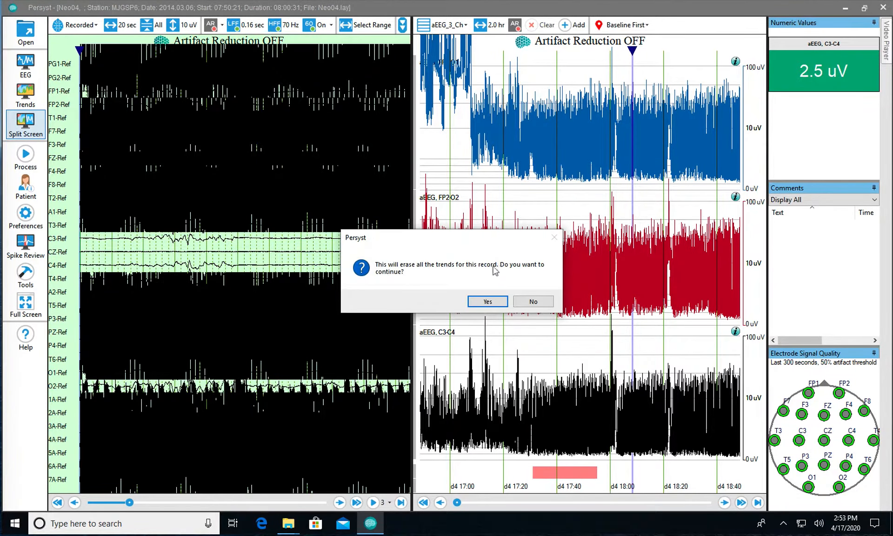
left_click(489, 302)
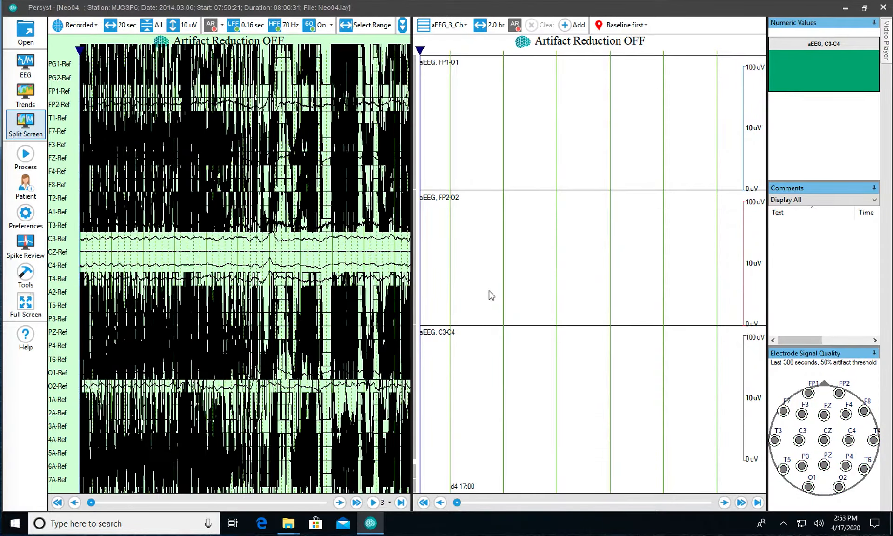
left_click(75, 28)
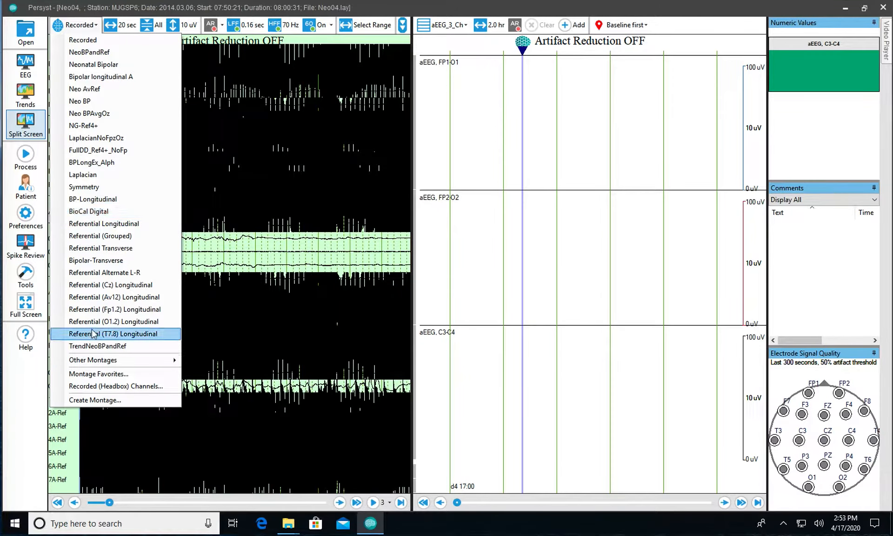
left_click(111, 346)
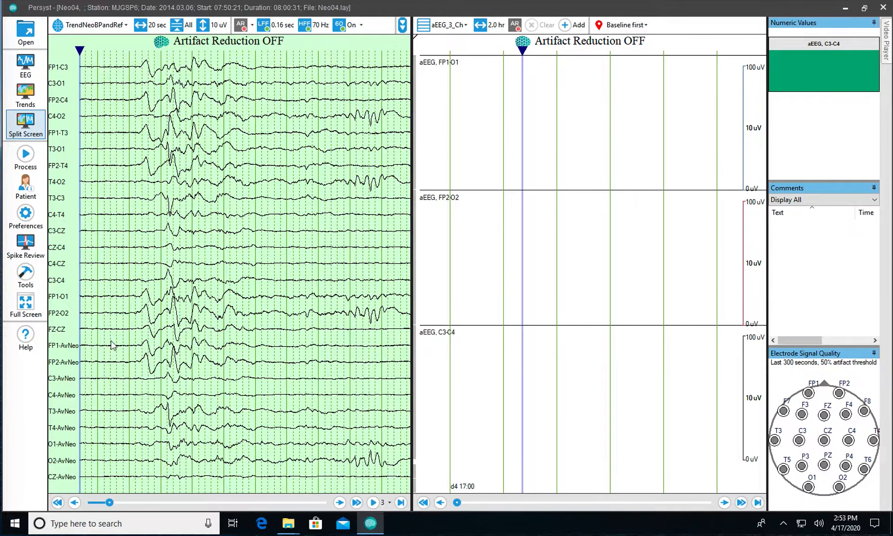
Step: Load the NeoDraftP13E_NoSz.mmx trend template, check its channel montage and lists, and accept the trend preferences
left_click(34, 213)
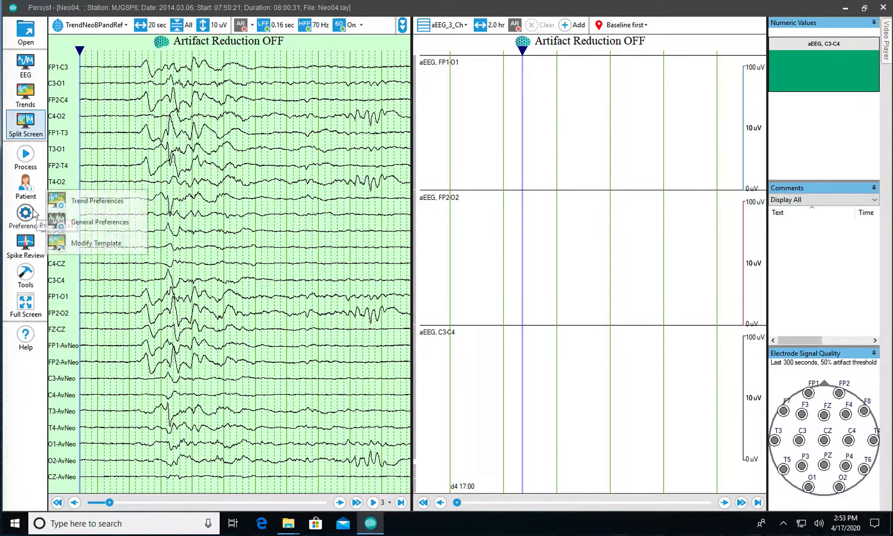
left_click(60, 199)
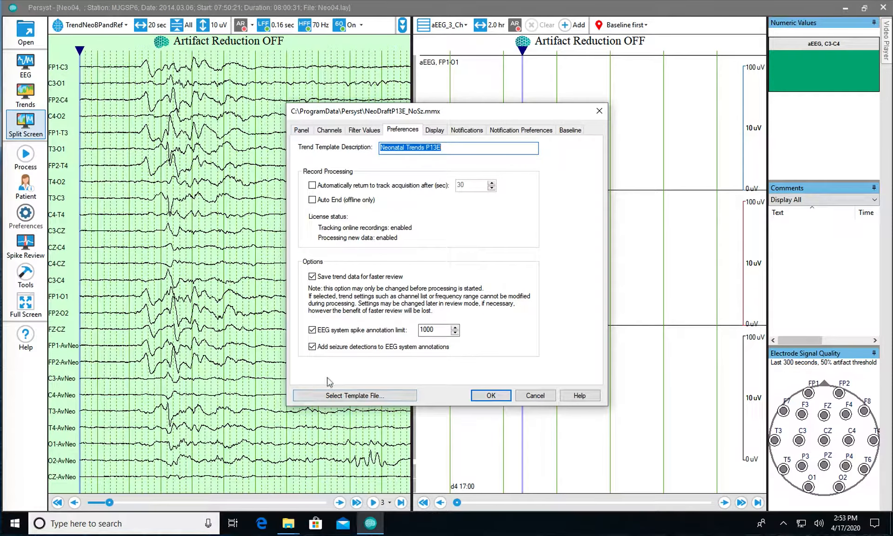
left_click(328, 391)
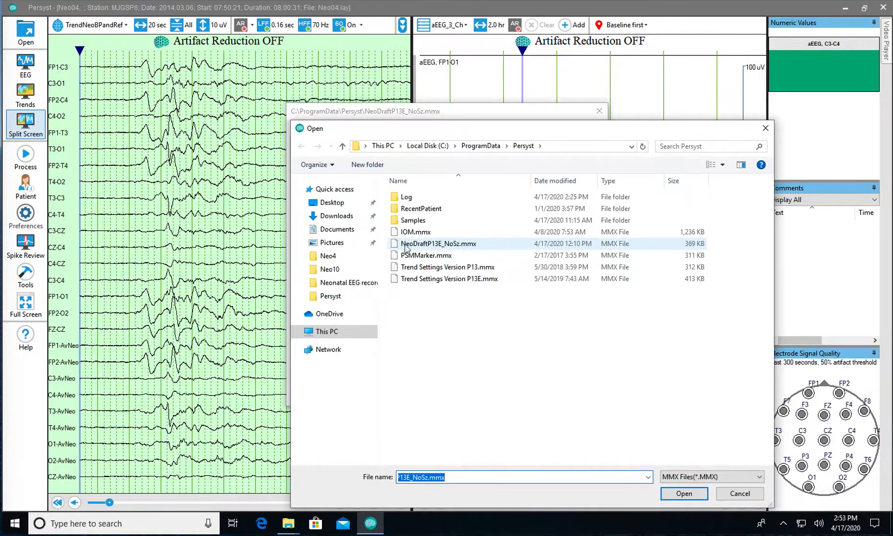
left_click(422, 246)
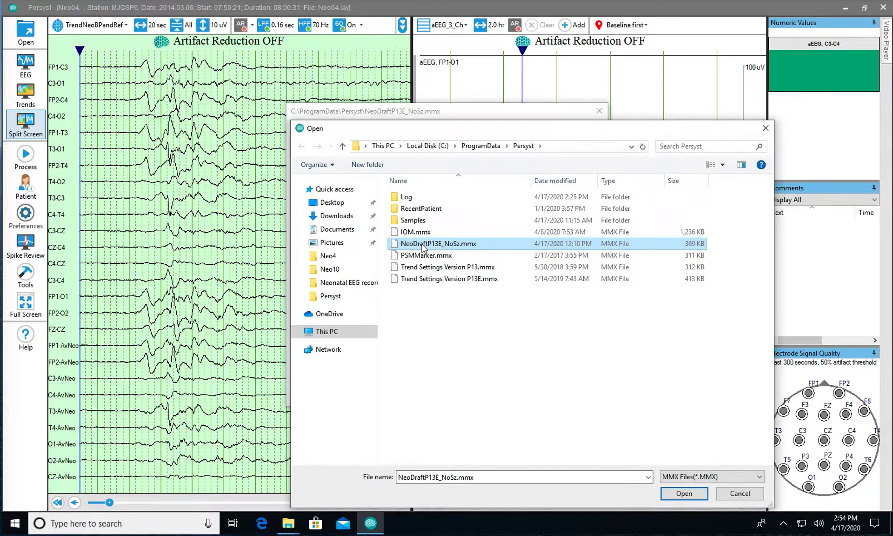
left_click(675, 497)
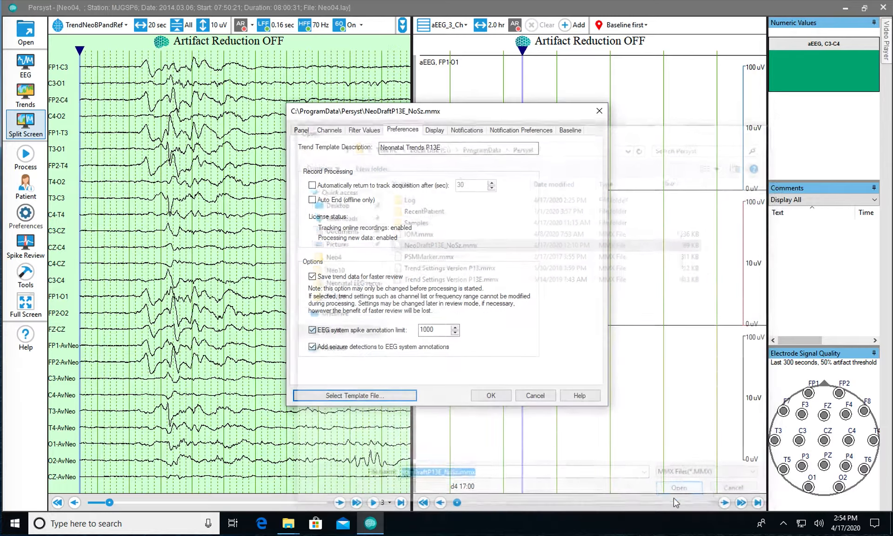
left_click(332, 131)
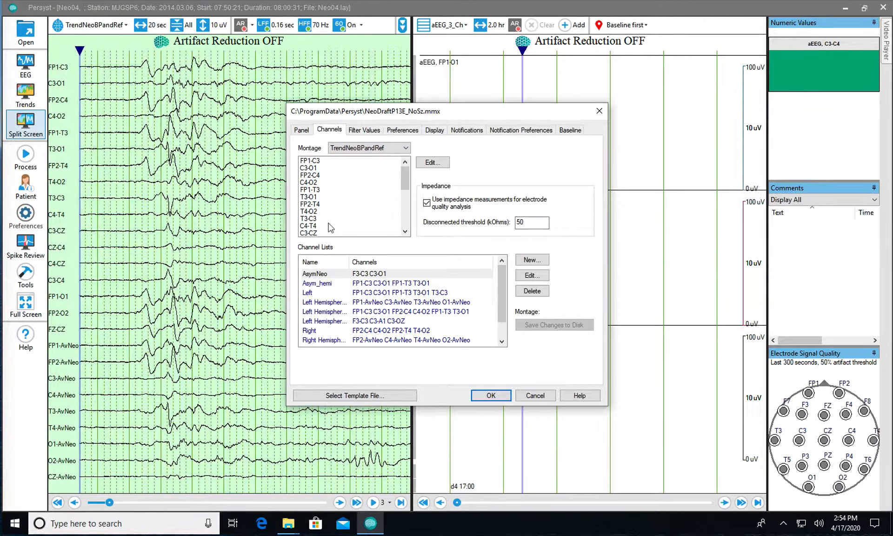
left_click(489, 395)
Step: Remove TrendNeoBPandRef from the favorite montages
left_click(75, 26)
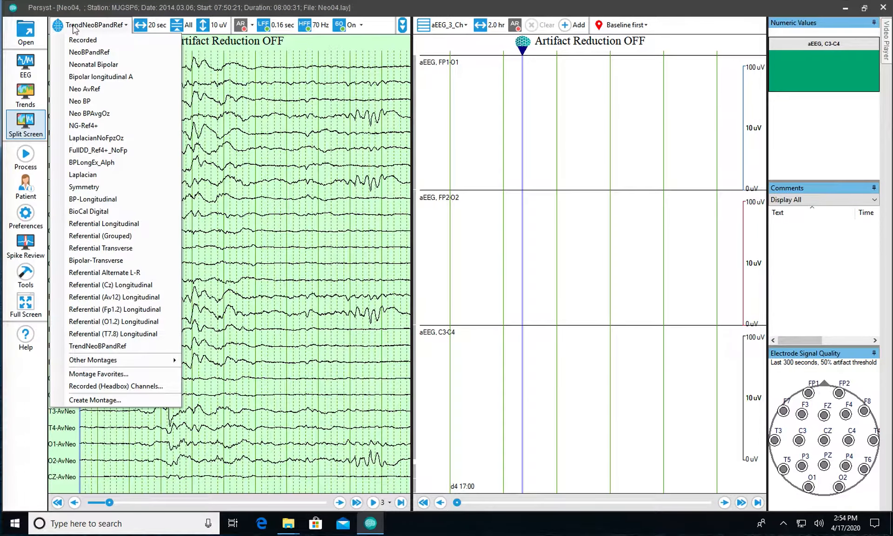
left_click(125, 372)
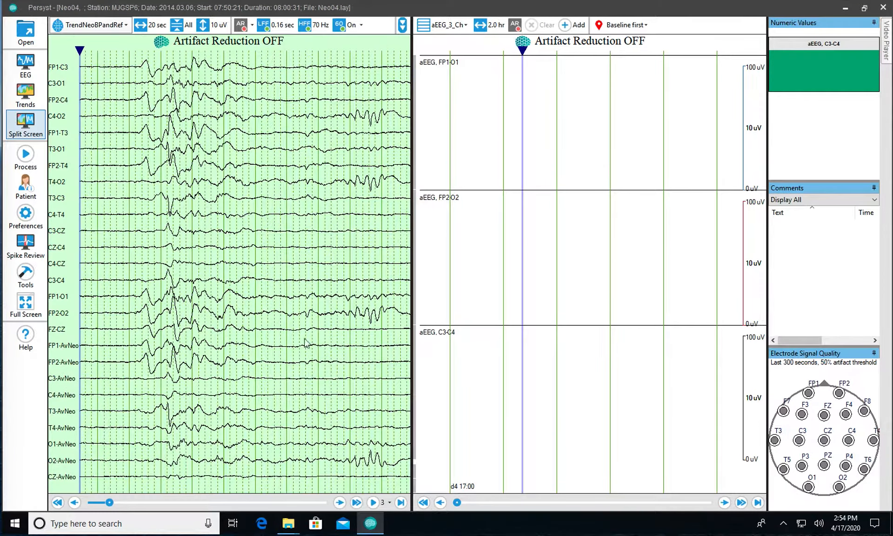
left_click_drag(515, 231, 489, 293)
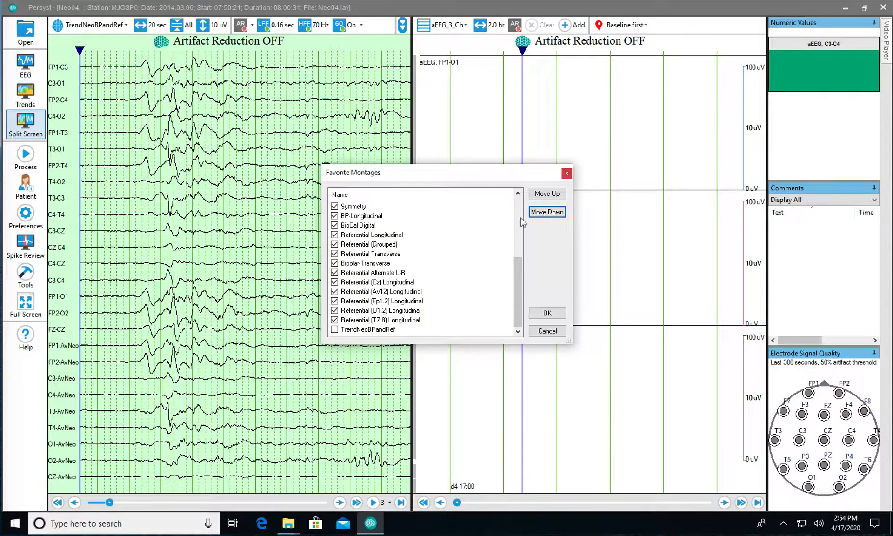
left_click(551, 312)
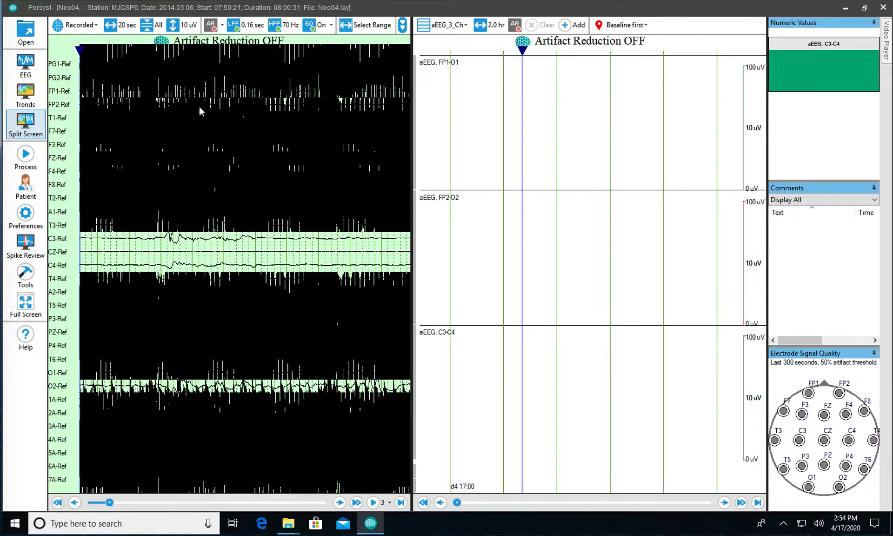
Step: Display the EEG in the non-favorite TrendNeoBPandRef montage again
left_click(87, 26)
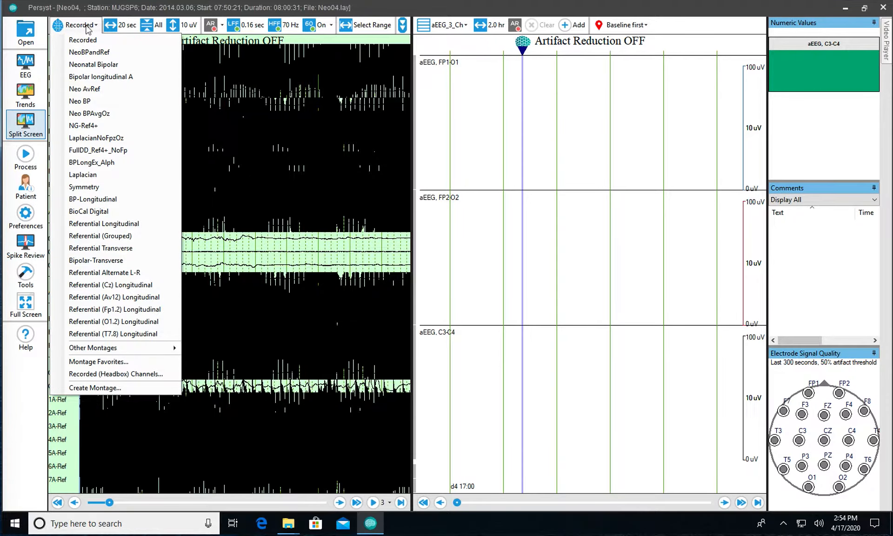
mouse_move(167, 347)
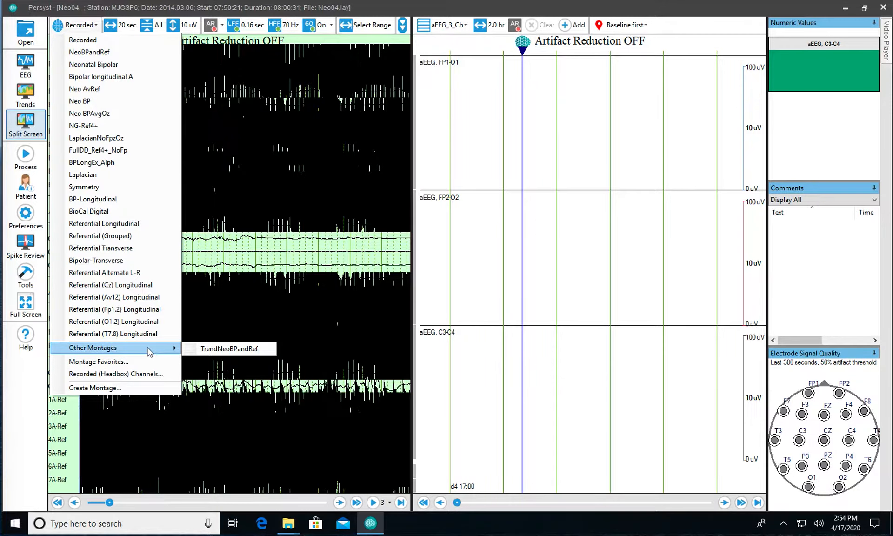
left_click(212, 349)
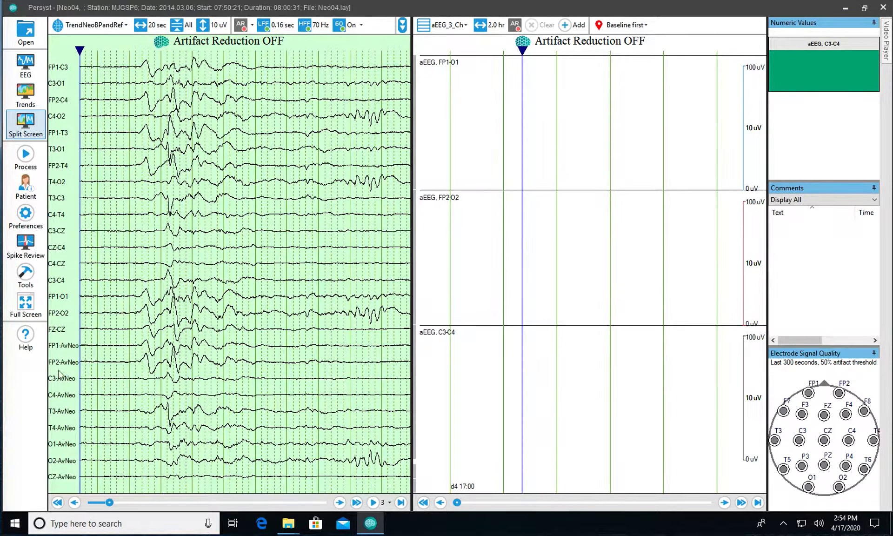
Step: Open the average reference editor from the C4-AvNeo channel and show the electrodes of the AvNeo reference
right_click(64, 396)
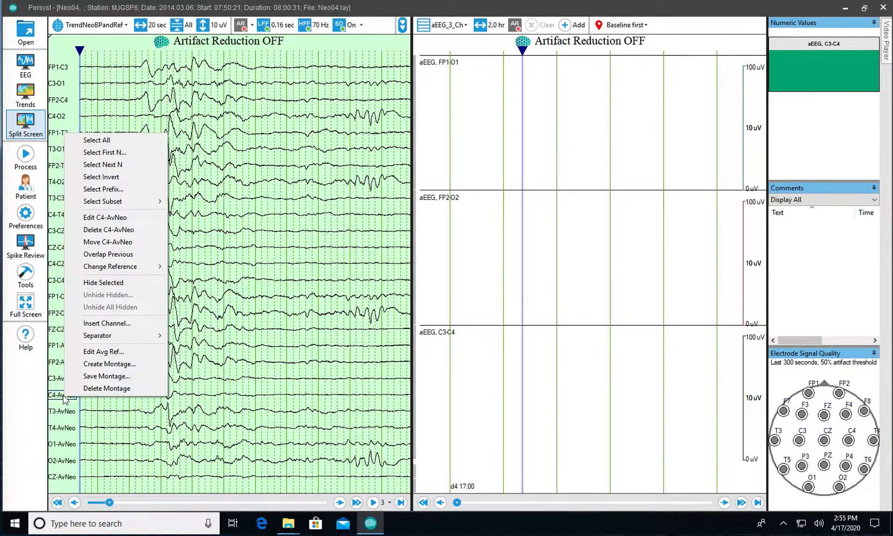
left_click(103, 351)
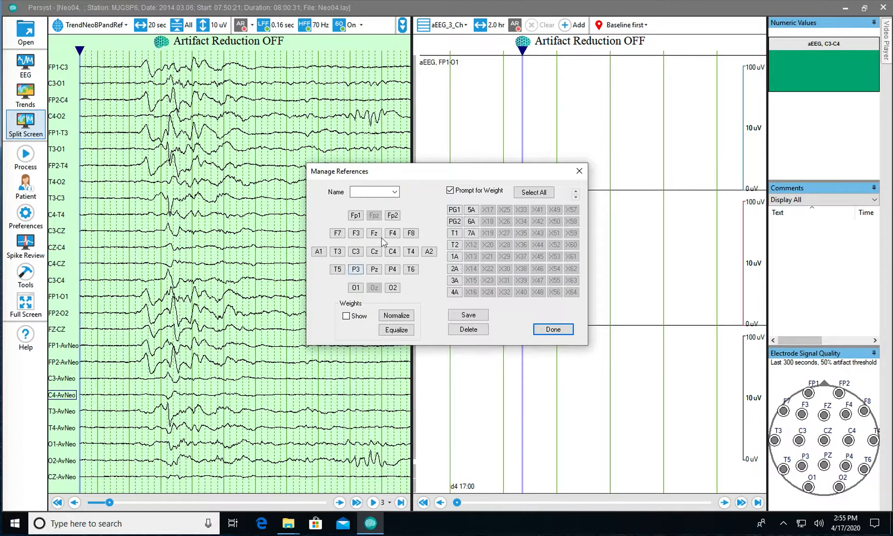
left_click(394, 192)
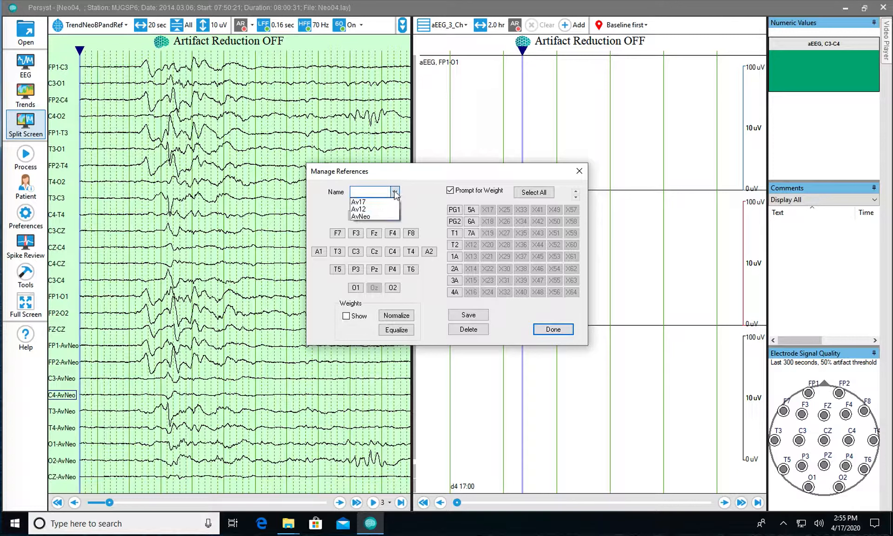
left_click(367, 216)
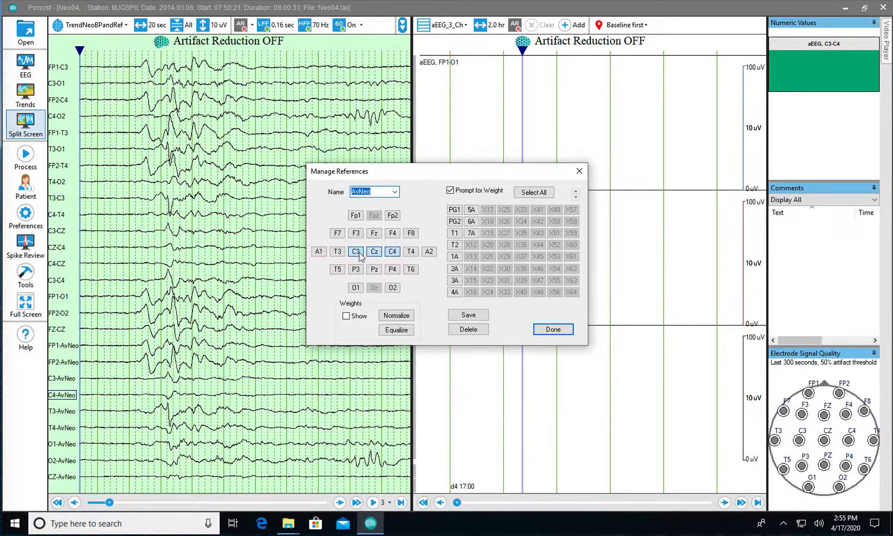
Step: Show and equalize the electrode weights of the AvNeo reference, and close the reference editor without saving the changes
left_click(346, 316)
left_click(396, 329)
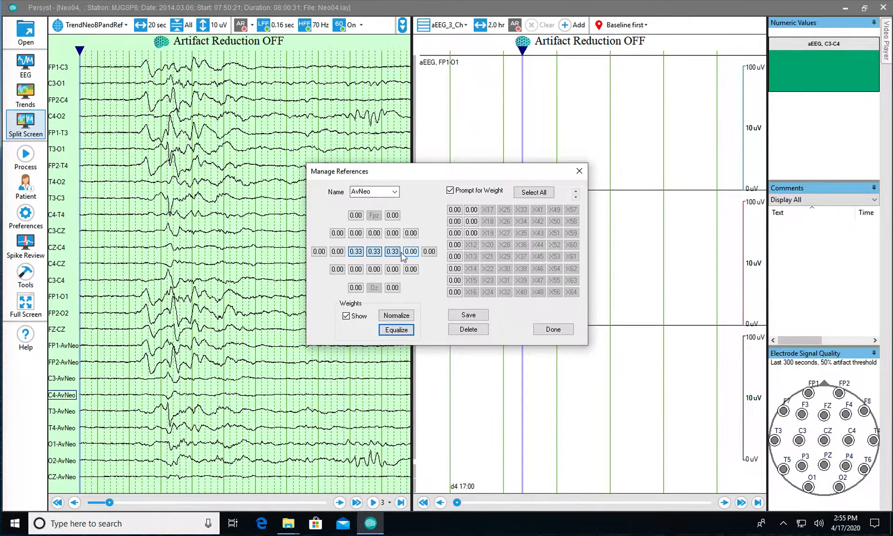
left_click(483, 315)
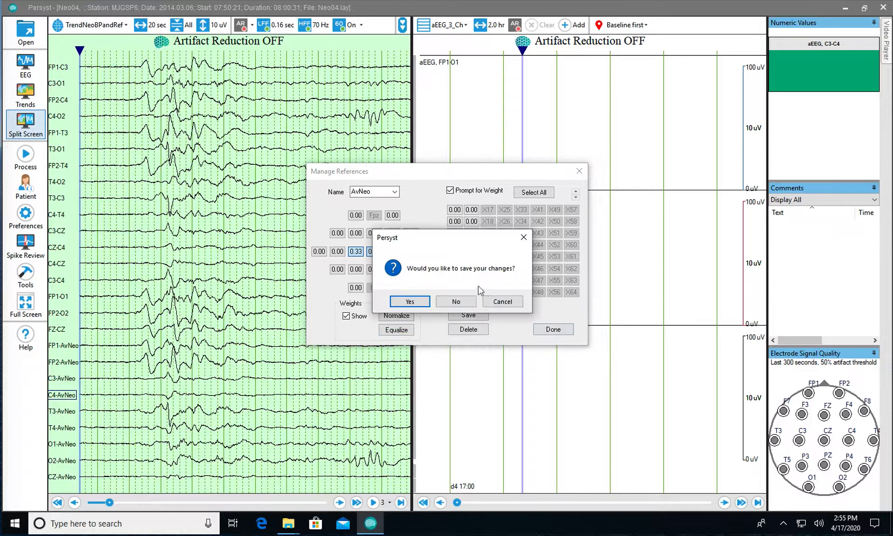
left_click(454, 304)
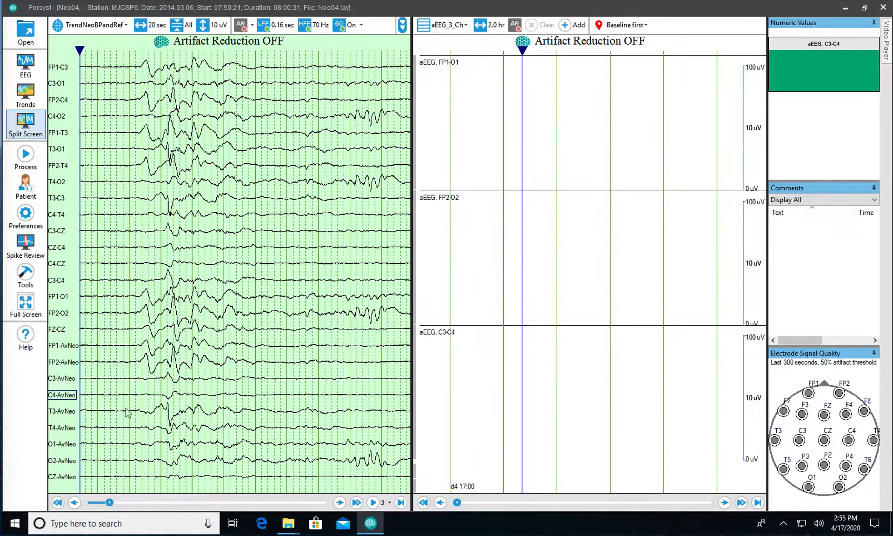
Step: Switch the trend display to the aEEG AvRef panel
left_click(432, 28)
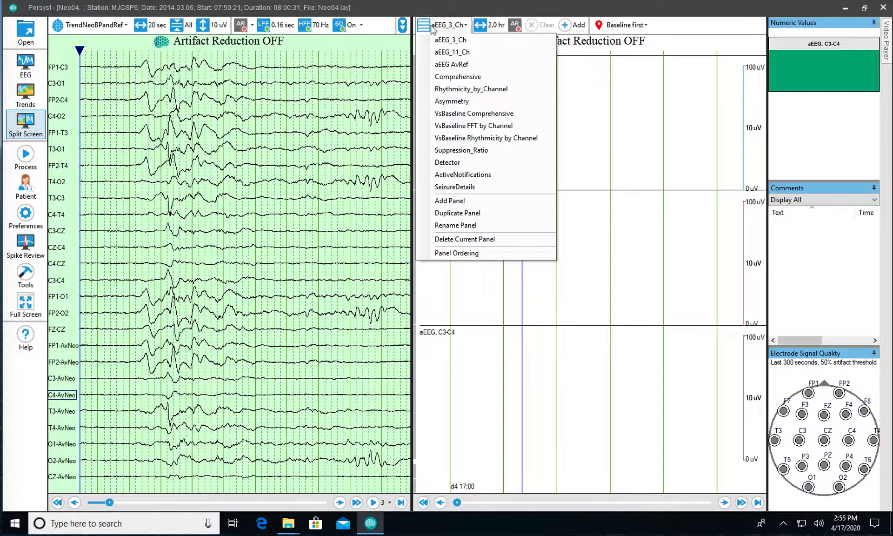
left_click(446, 64)
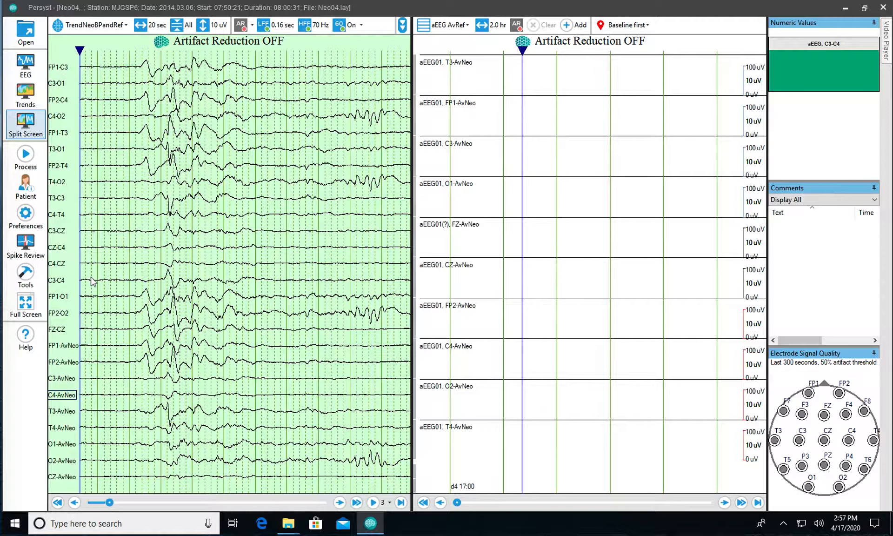
left_click(441, 26)
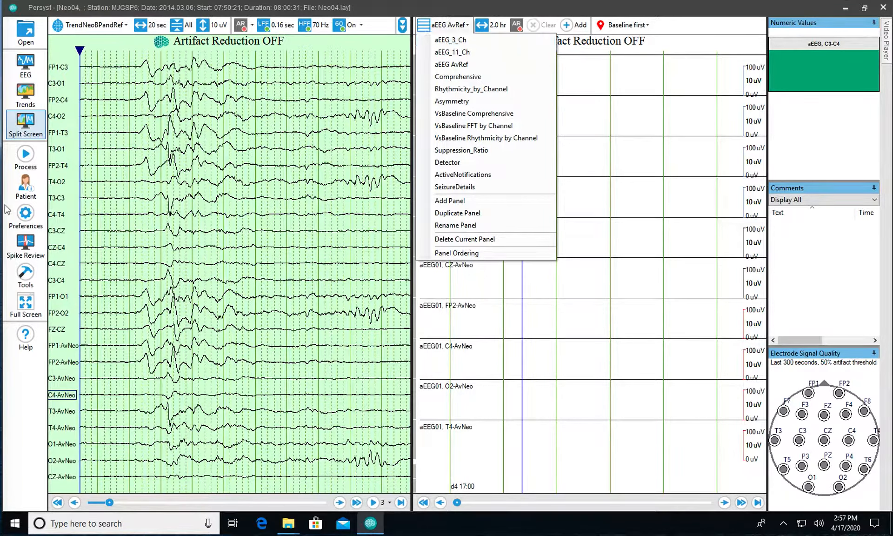
left_click(127, 333)
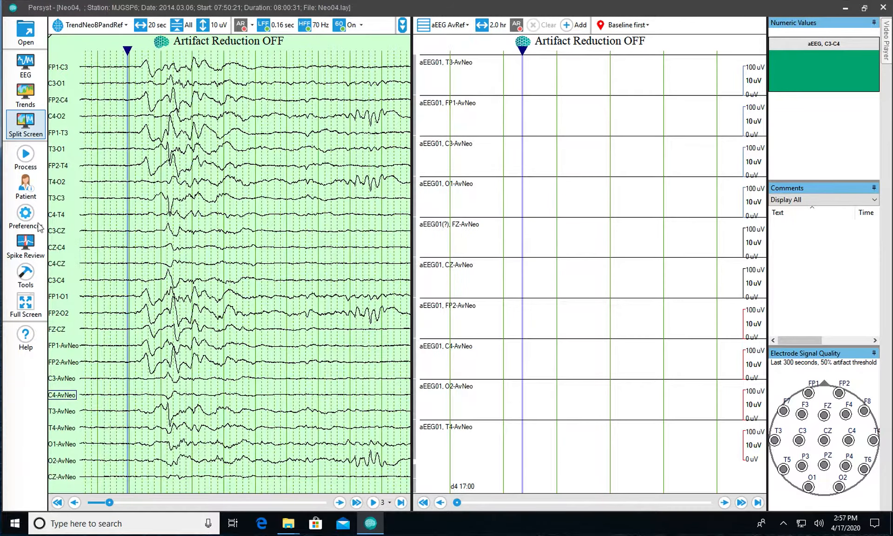
Step: Open the NeoDraftP13E_NoSz.mmx template for editing in Modify Template mode
left_click(25, 215)
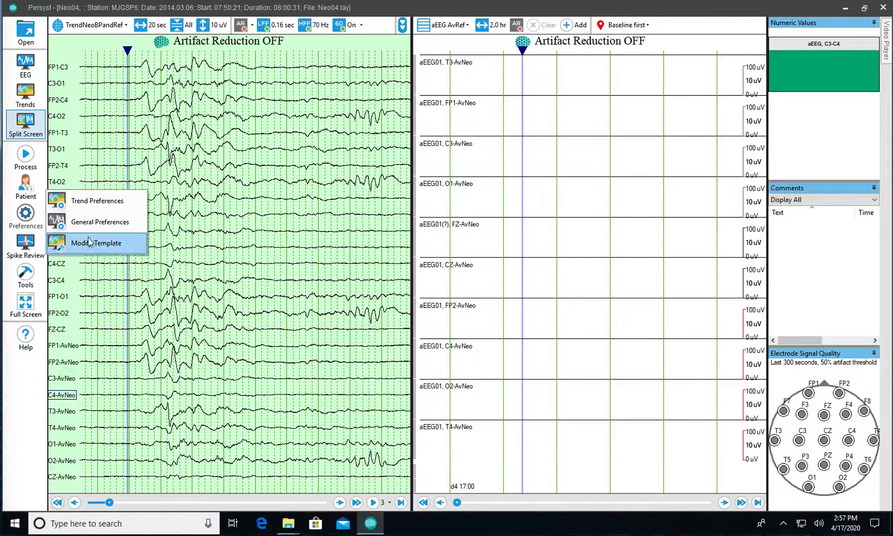
left_click(366, 527)
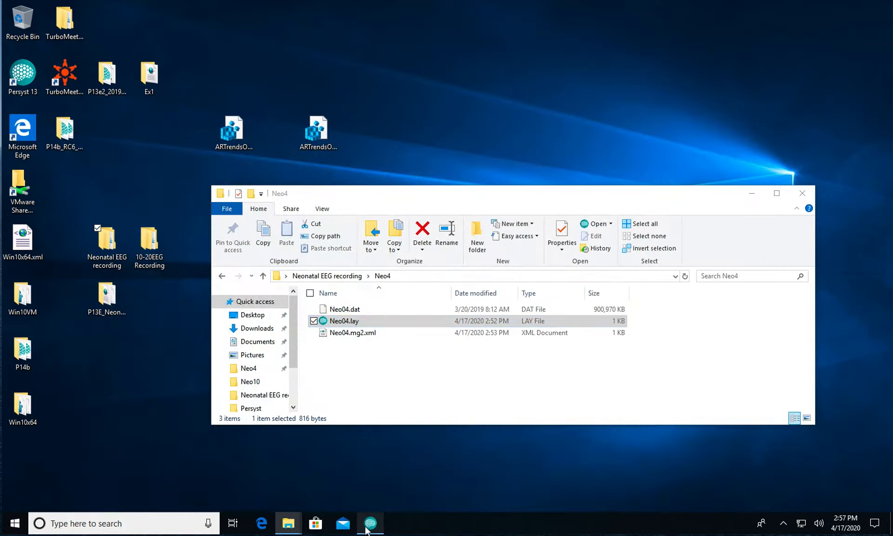
left_click(368, 526)
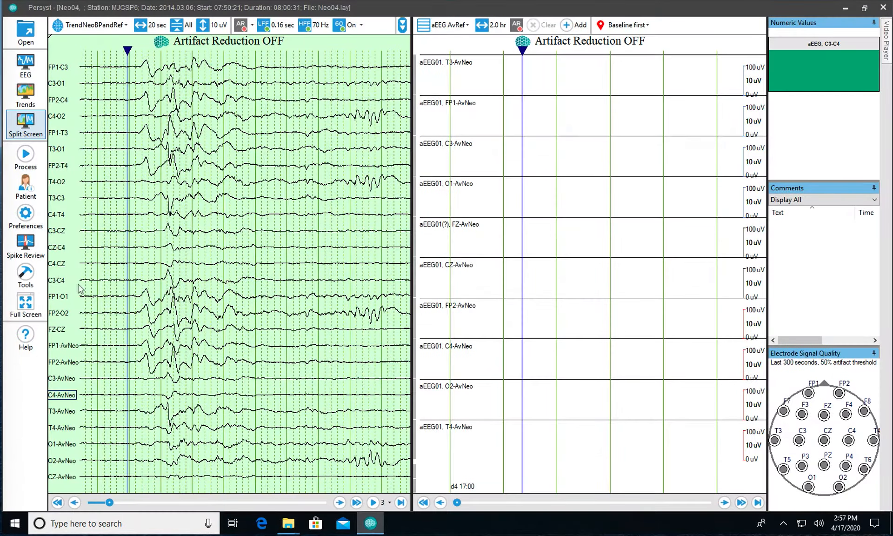
left_click(26, 218)
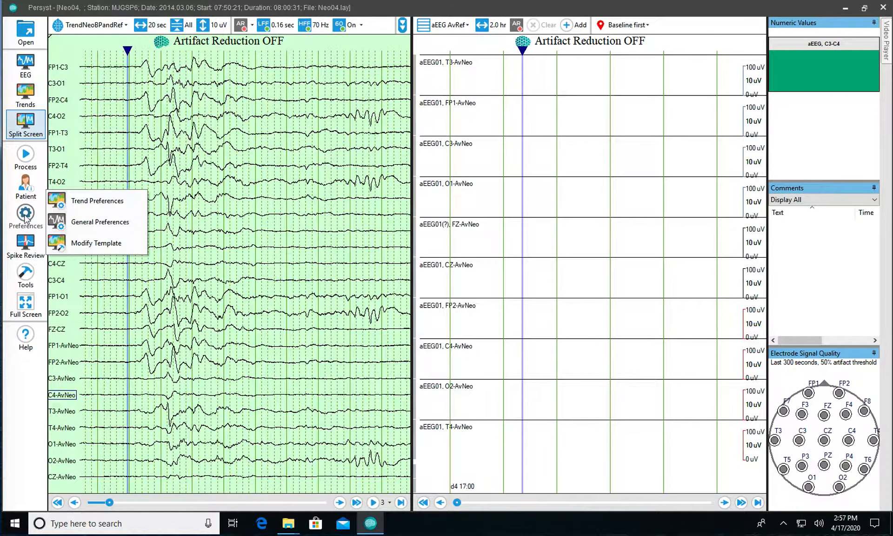
left_click(88, 242)
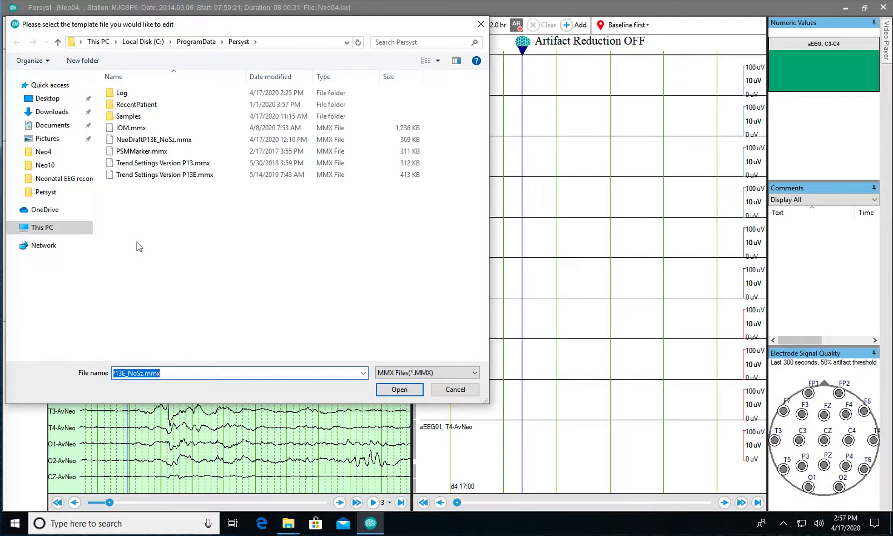
left_click(168, 141)
left_click(399, 389)
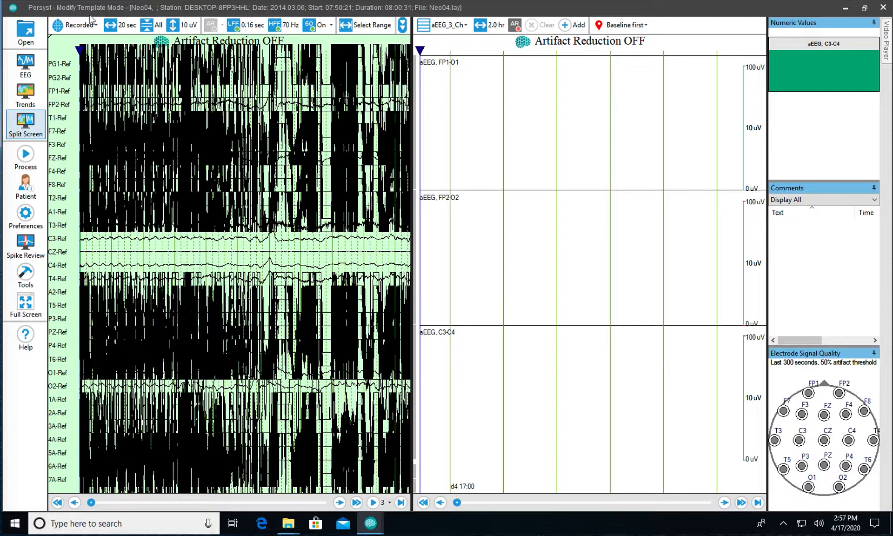
Step: Display the EEG in the TrendNeoBPandRef montage and jump to a later point in the recording
left_click(77, 27)
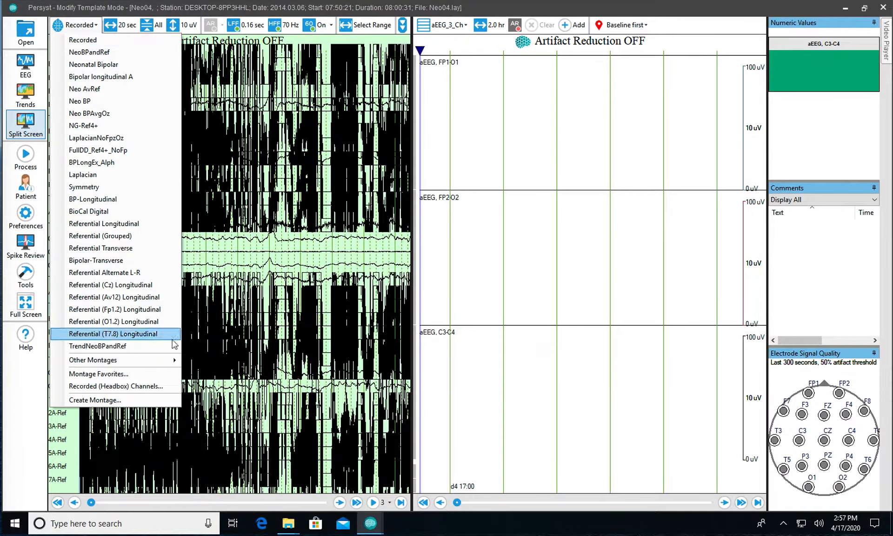
left_click(137, 345)
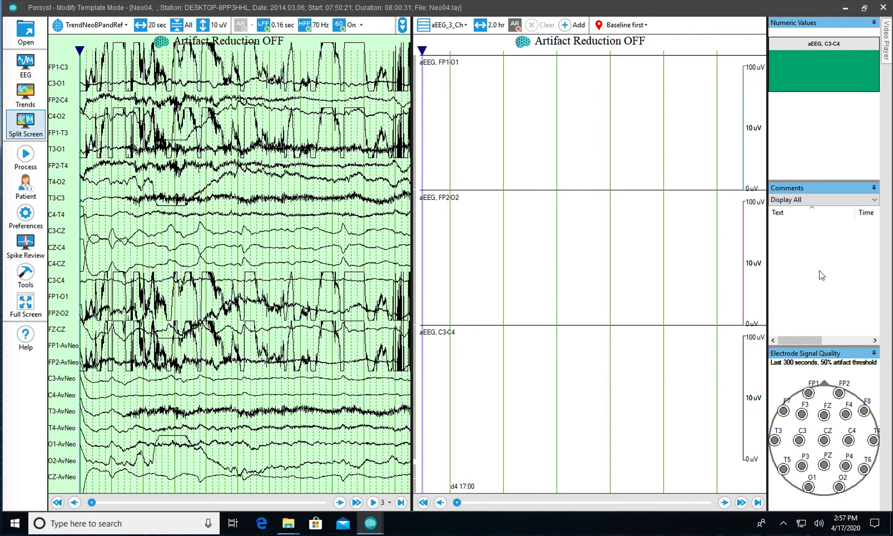
left_click(699, 274)
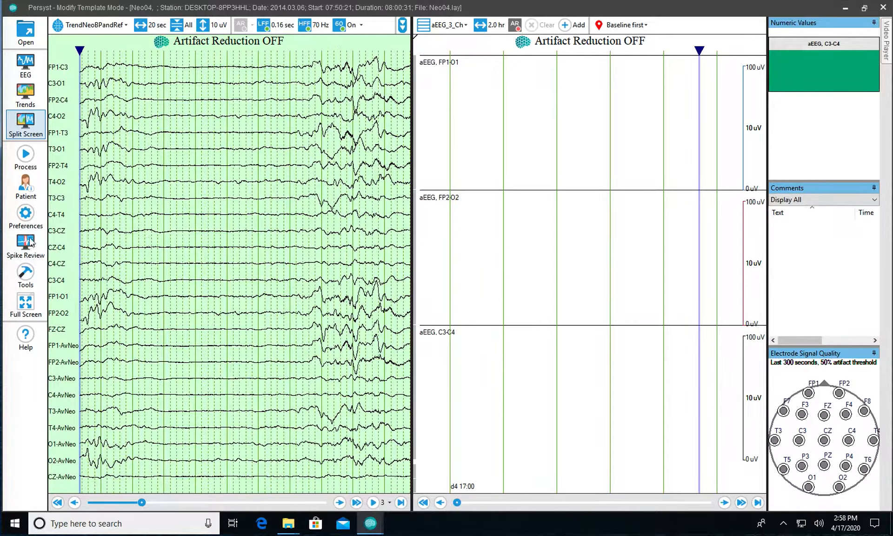
Step: Open the template's trend preferences and start saving the settings under another file, browsing for its location
left_click(24, 272)
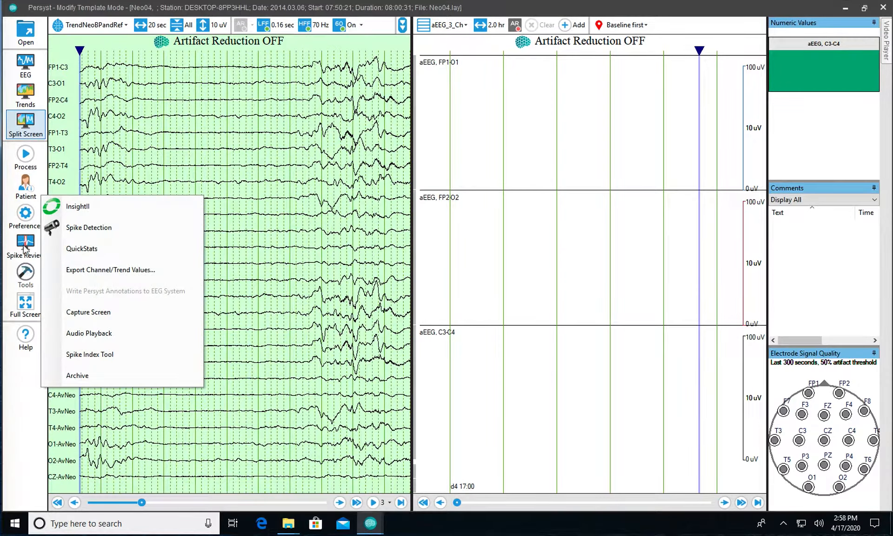
left_click(26, 218)
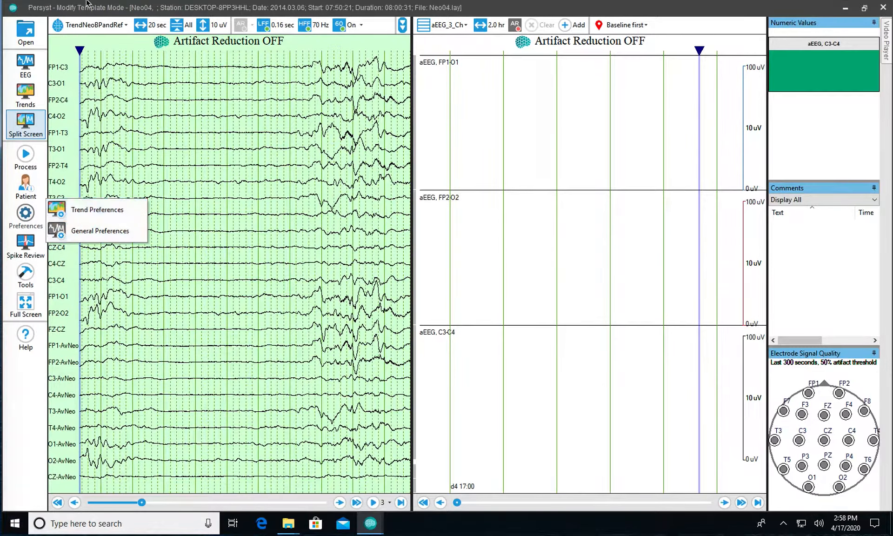
left_click(97, 210)
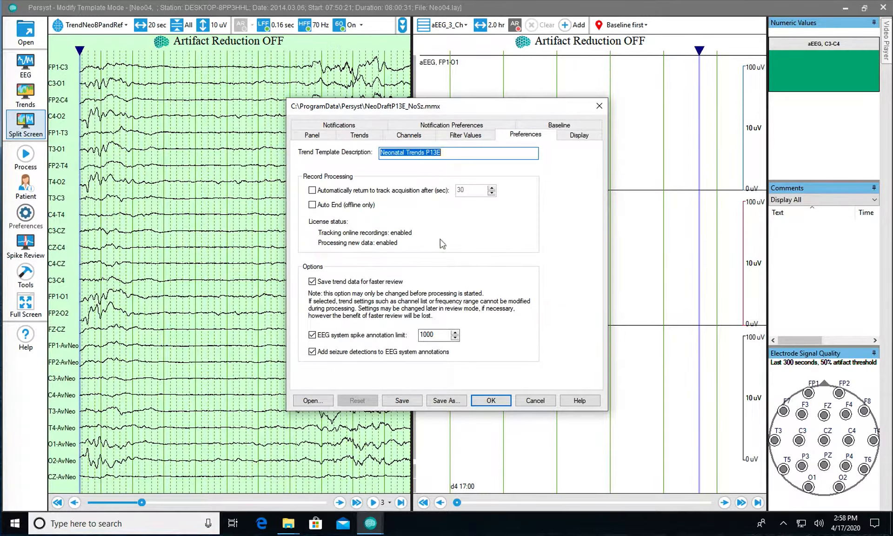
left_click(445, 401)
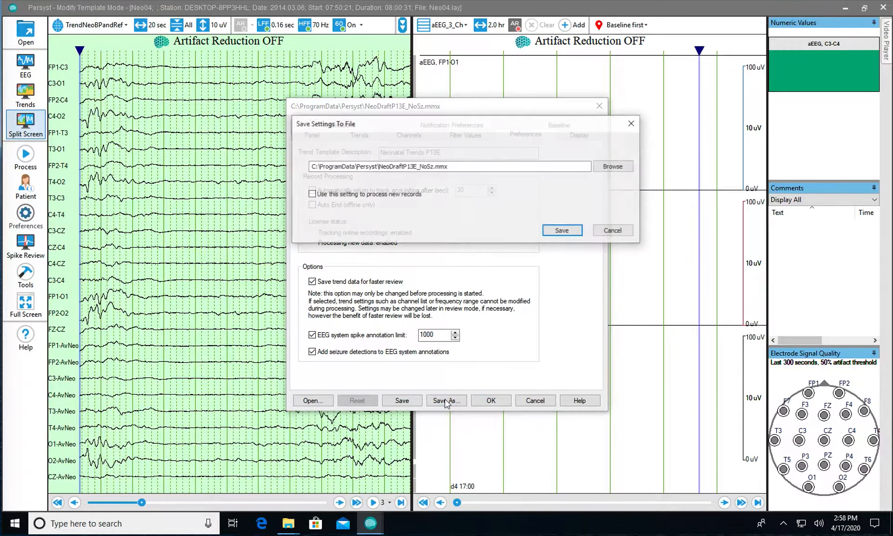
left_click(626, 167)
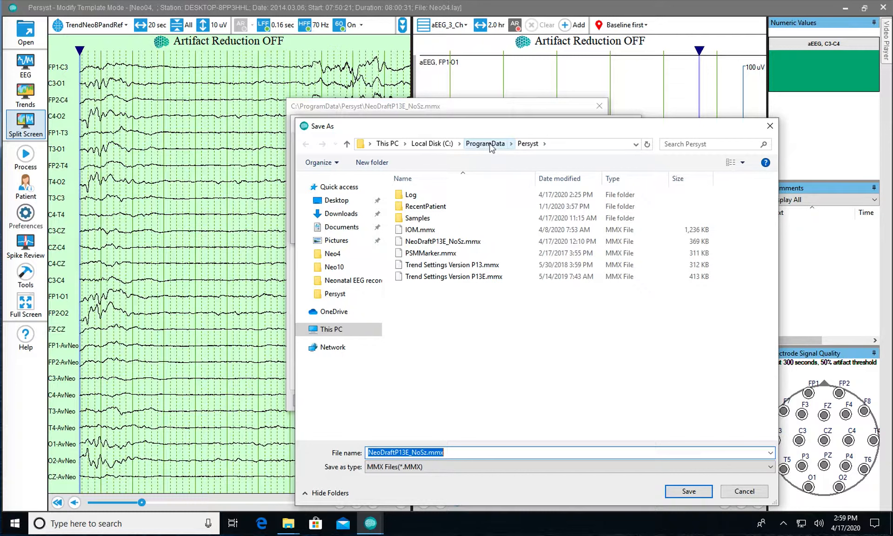
Step: Show where templates are stored by going up to C:\ProgramData and reopening its Persyst folder
left_click(571, 144)
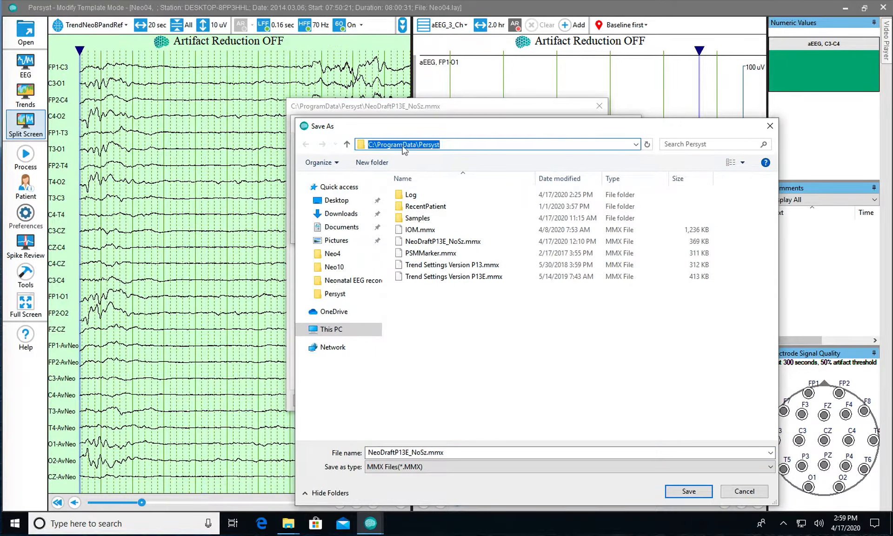
left_click(418, 144)
left_click_drag(418, 144, 485, 140)
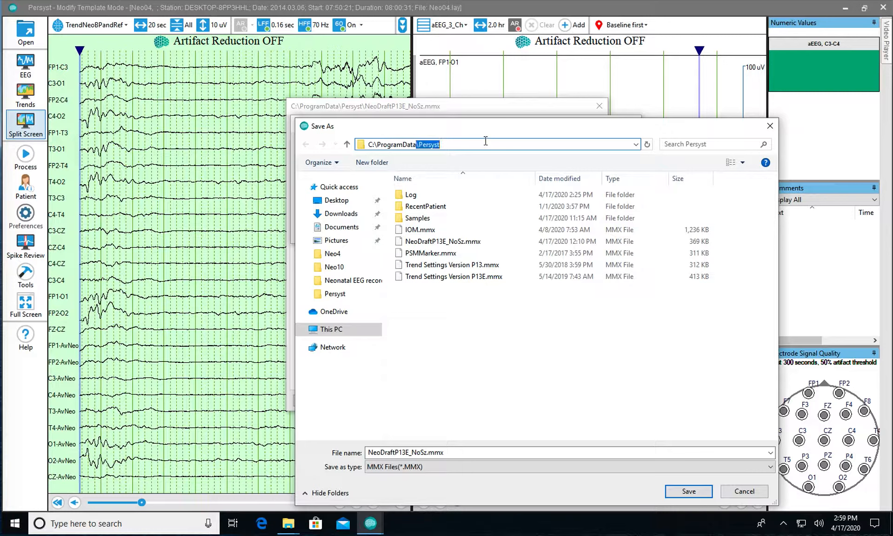
key("BackSpace")
key("Return")
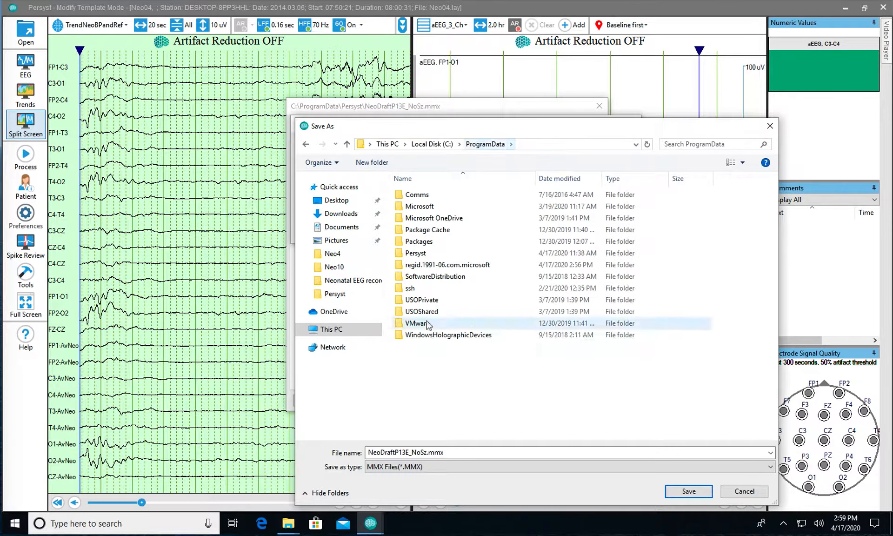
double_click(415, 253)
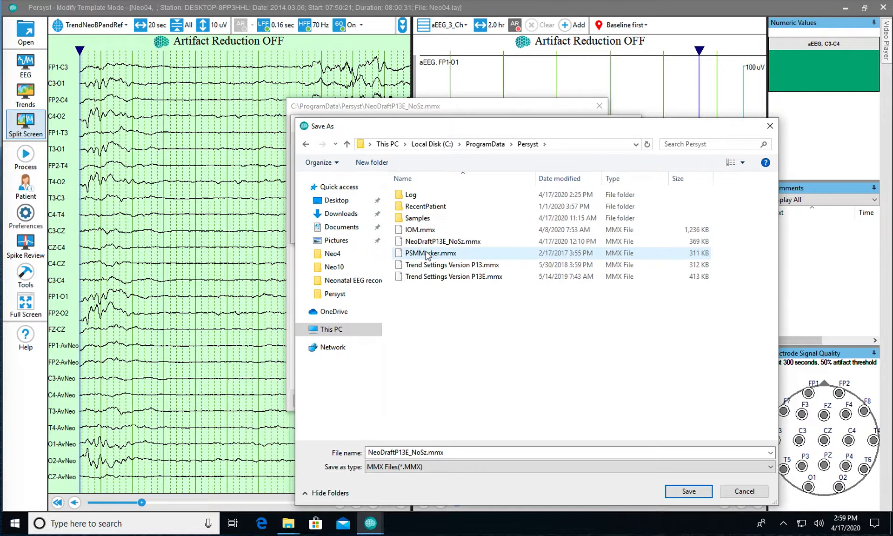
left_click(429, 241)
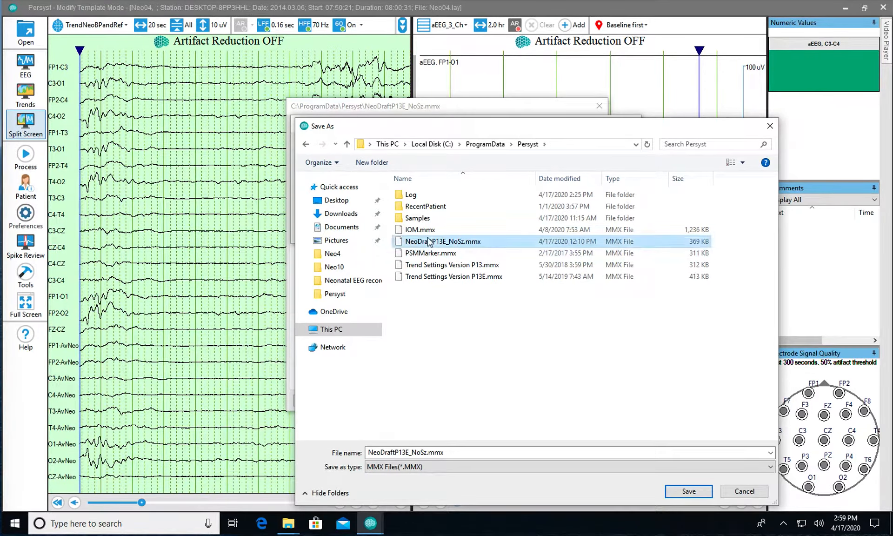
double_click(429, 242)
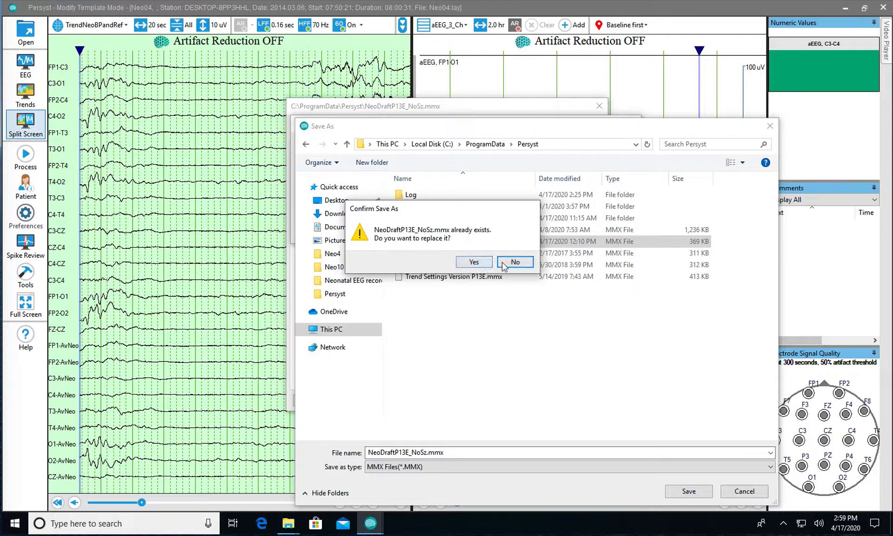
left_click(503, 263)
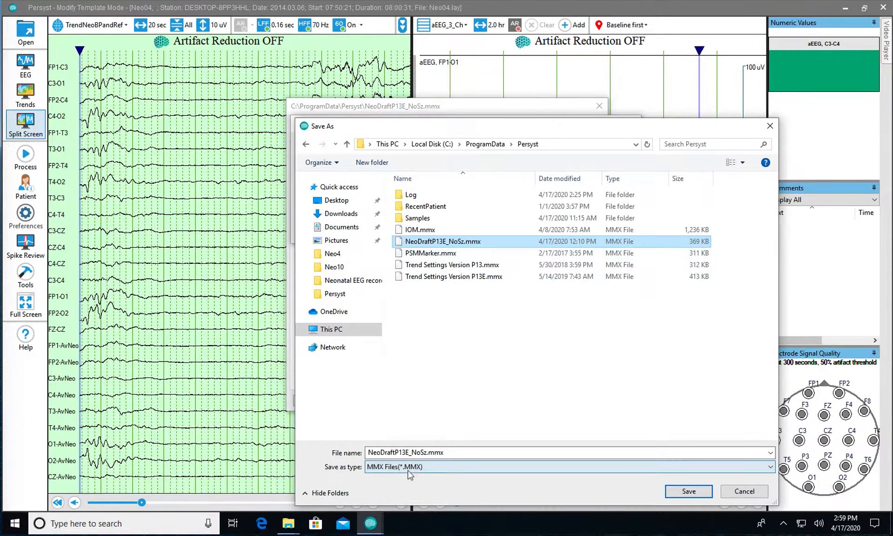
Step: Save a copy of the template as NeoDraftP13E_FP12P34.mmx in the Persyst folder
left_click(403, 452)
left_click(403, 452)
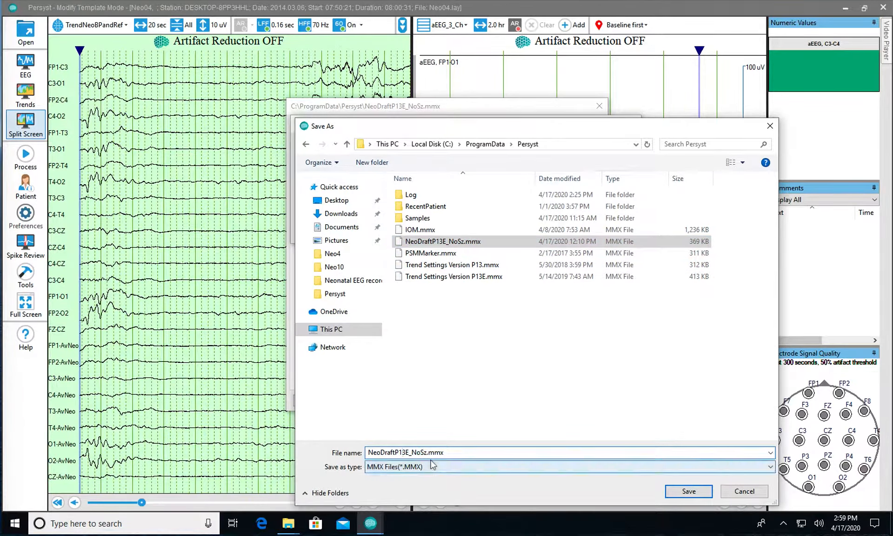
key("Right")
key("Right")
key("Right")
key("shift+Right")
key("shift+Right")
key("shift+Right")
key("shift+Right")
key("BackSpace")
type("P")
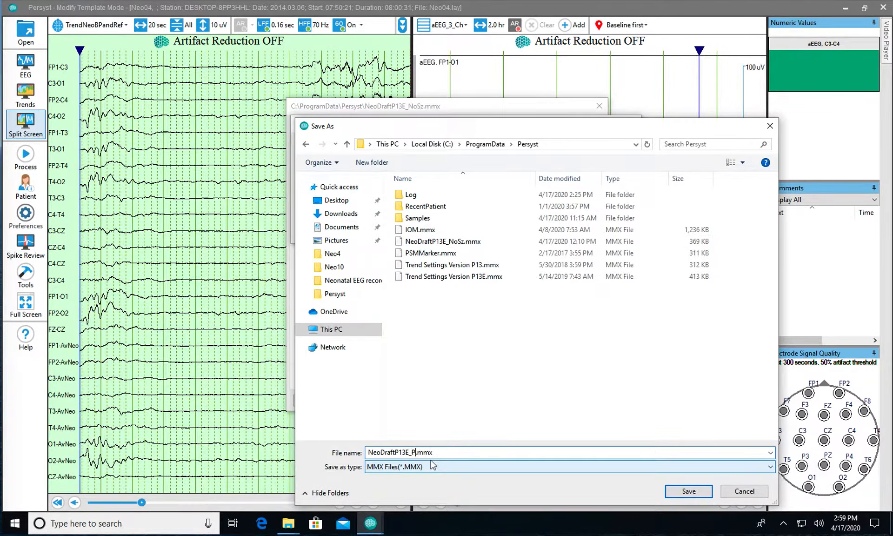
key("BackSpace")
type("FP12P34")
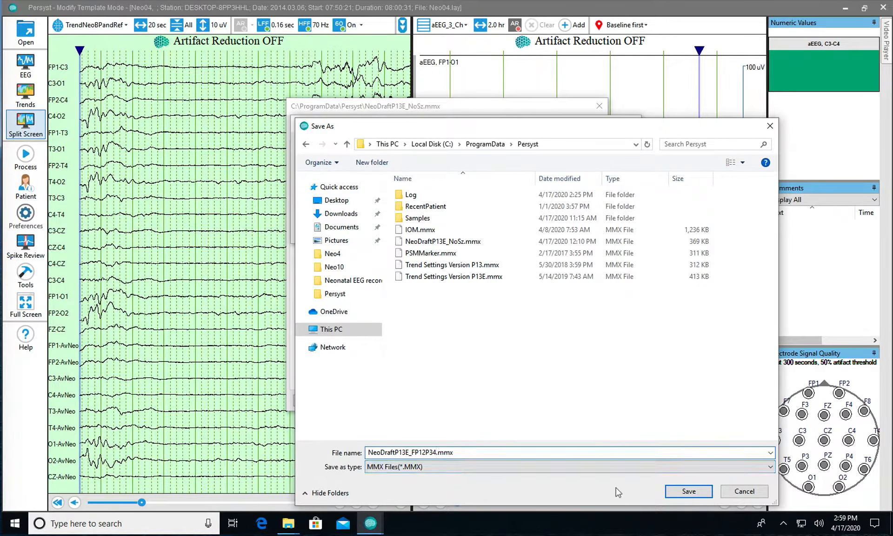
left_click(689, 491)
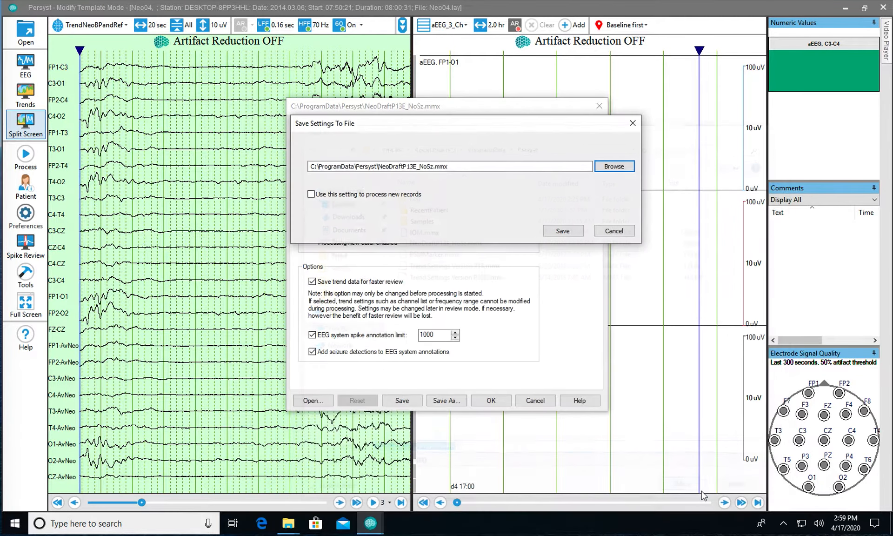
left_click(563, 231)
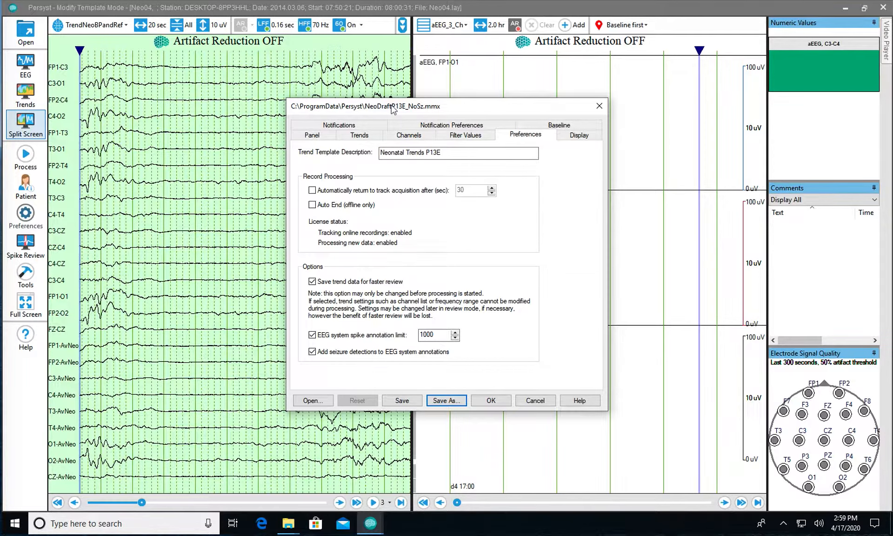
Step: Open the template NeoDraftP13E_FP12P34.mmx without saving changes to the NoSz template
left_click(307, 399)
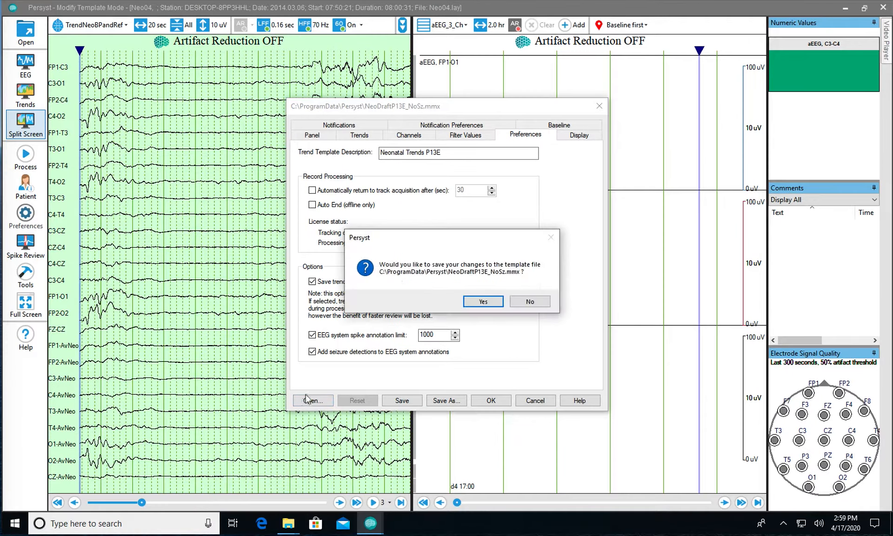
left_click(529, 302)
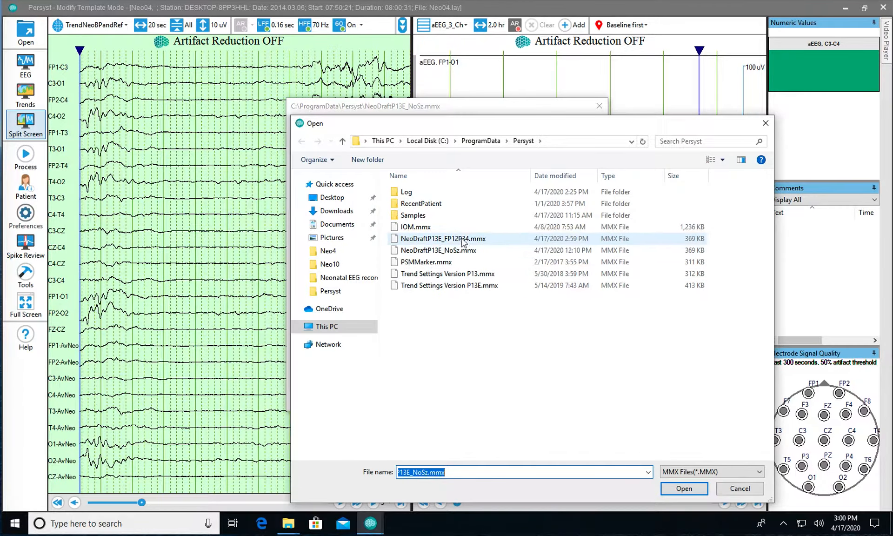
left_click(462, 240)
left_click(675, 489)
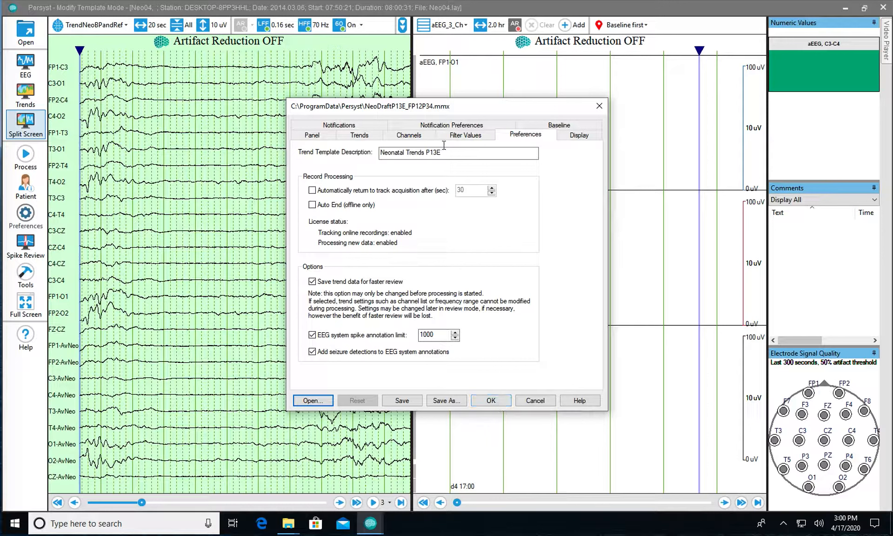
Step: Check the channels of the TrendNeoBPandRef montage in the opened template and accept the trend preferences
left_click(418, 135)
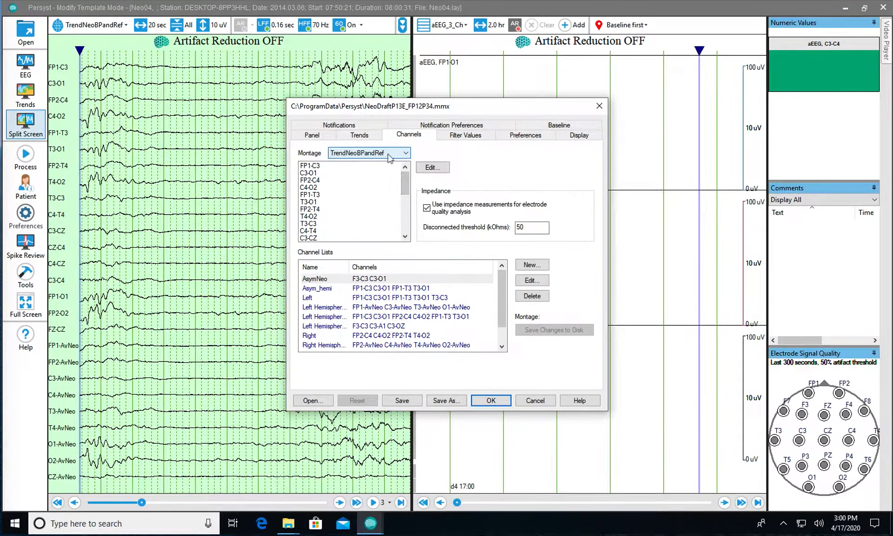
left_click_drag(404, 191, 404, 207)
left_click(404, 155)
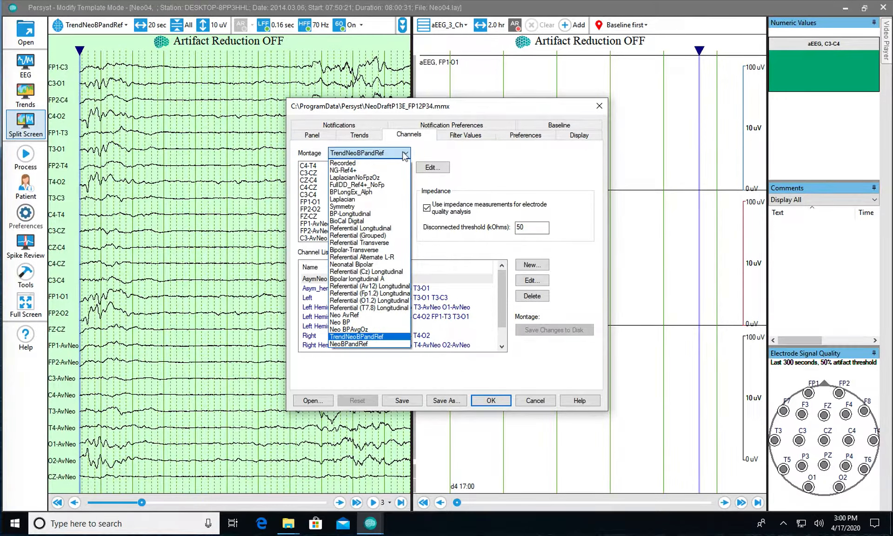
left_click(379, 335)
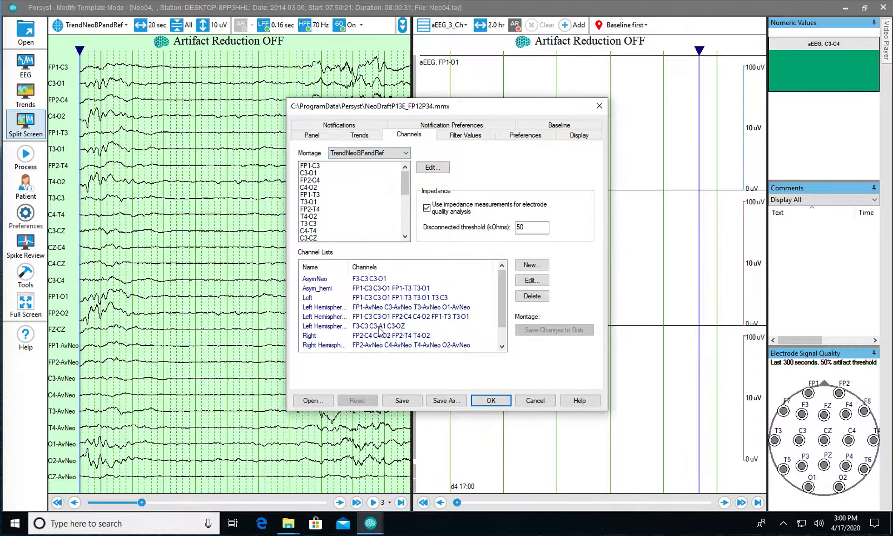
mouse_move(405, 184)
left_mouse_down()
mouse_move(401, 231)
mouse_move(402, 176)
left_mouse_up()
left_click(490, 400)
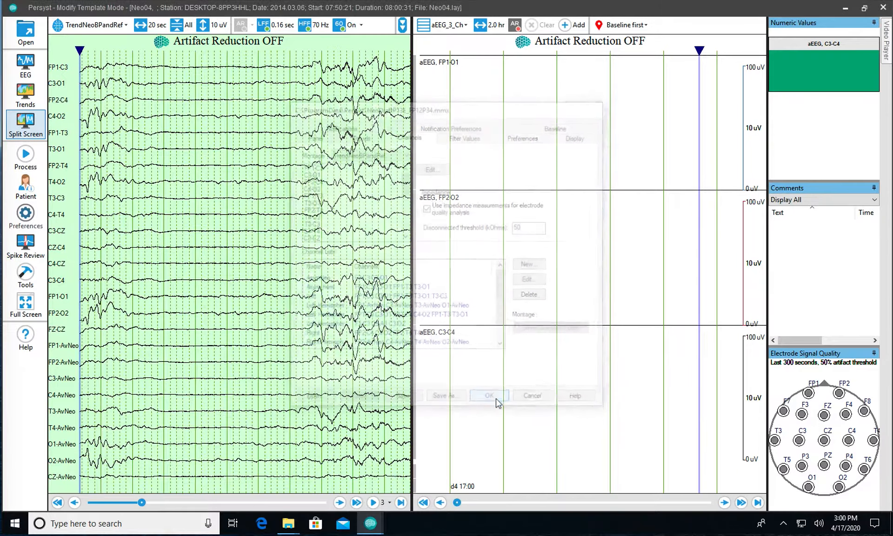
Step: Insert an FP1-P3 channel into the displayed montage and place it directly below FZ-CZ
right_click(62, 328)
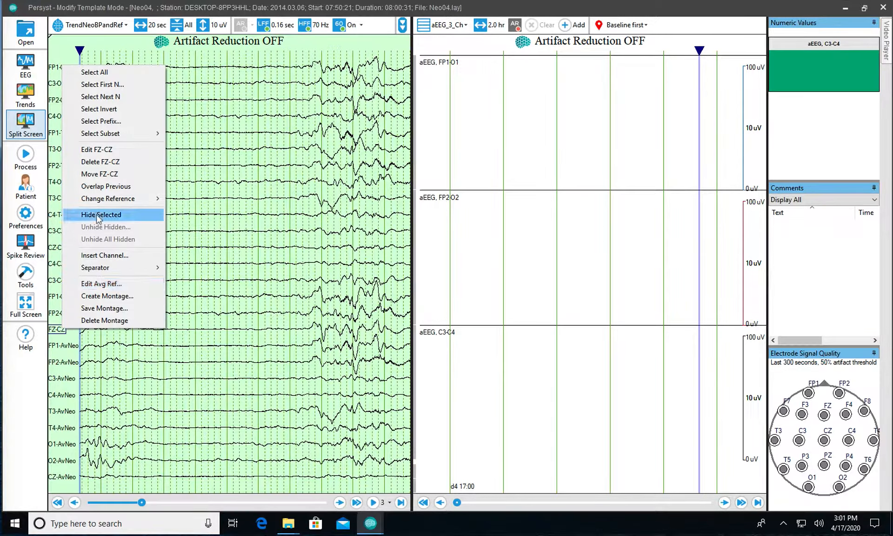
left_click(103, 255)
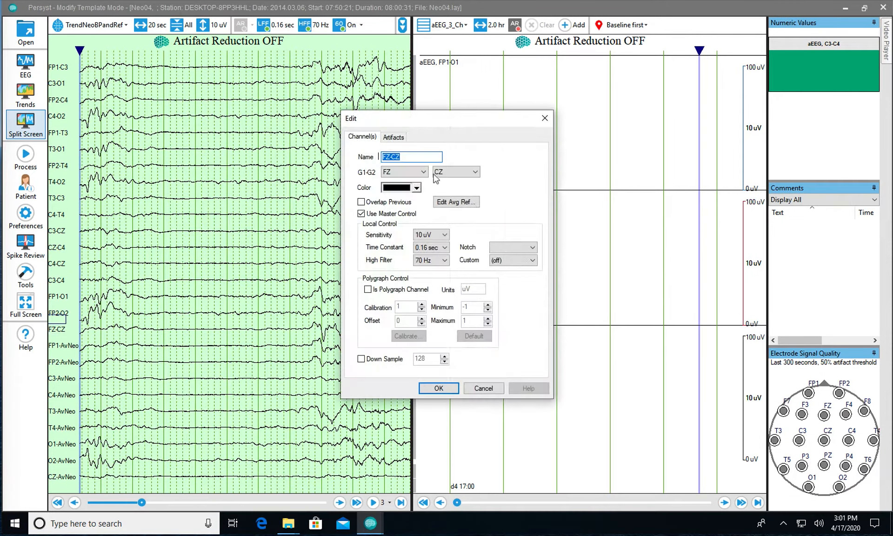
left_click(423, 172)
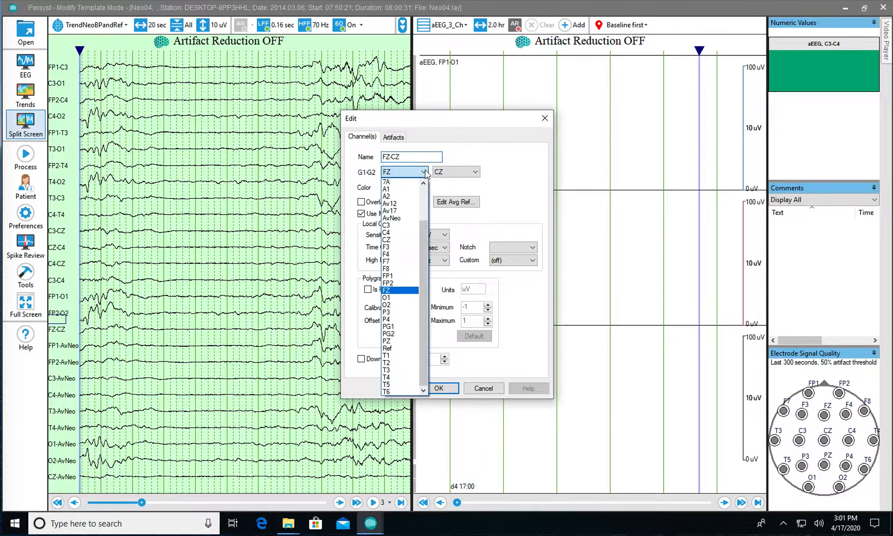
scroll(419, 194, "up", 1)
scroll(420, 194, "up", 1)
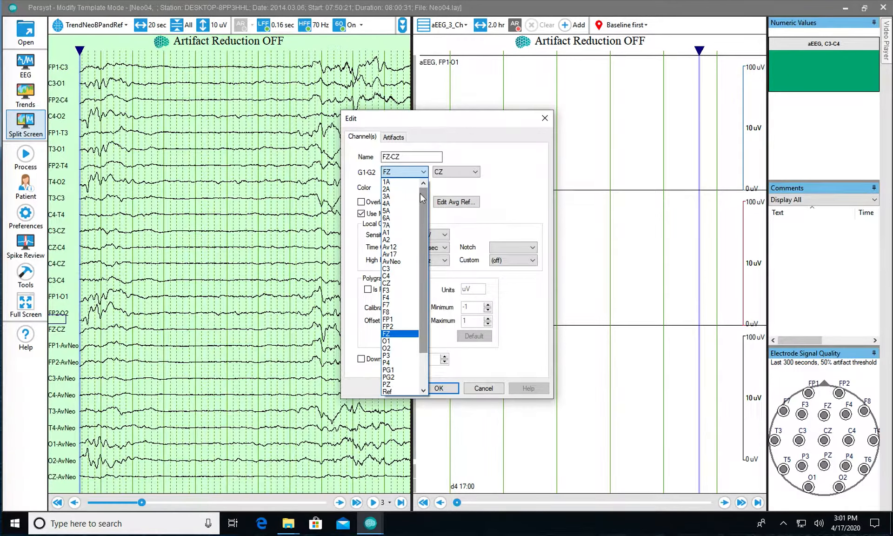
left_click_drag(420, 193, 420, 275)
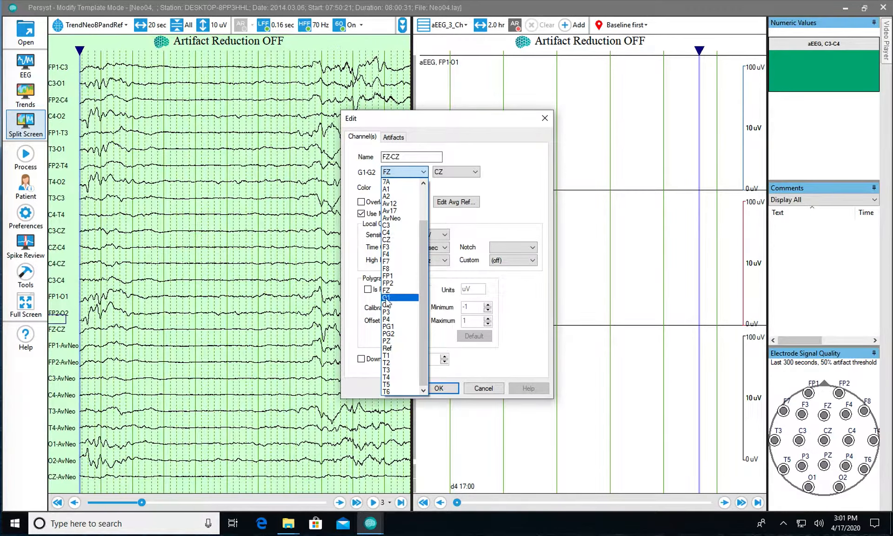
left_click(395, 277)
left_click(472, 172)
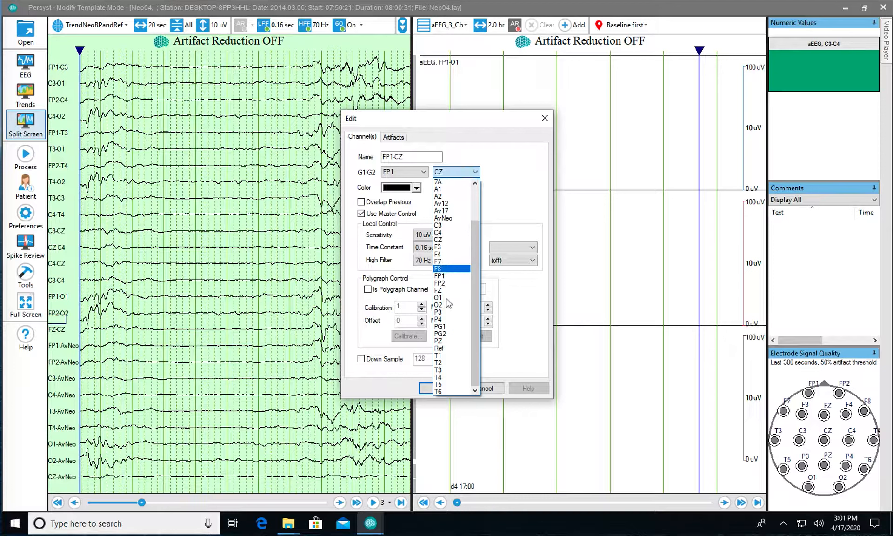
left_click(446, 312)
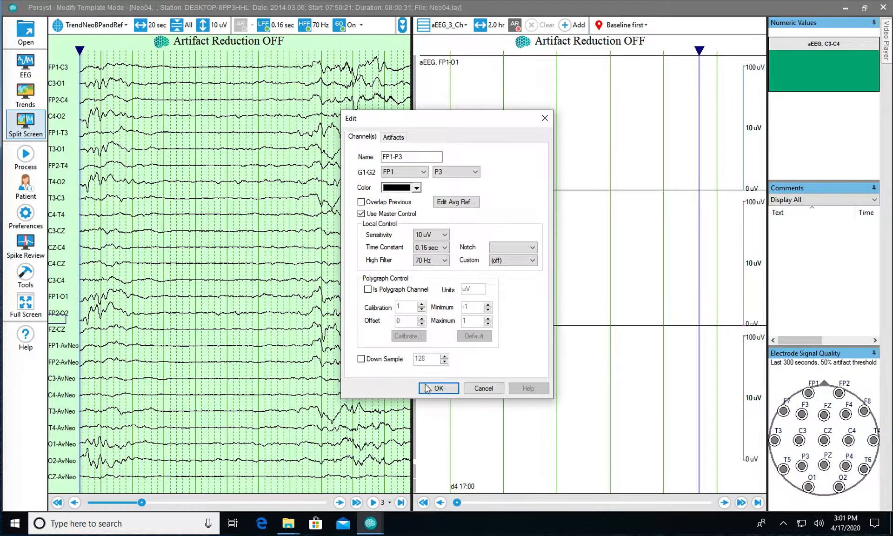
left_click(428, 388)
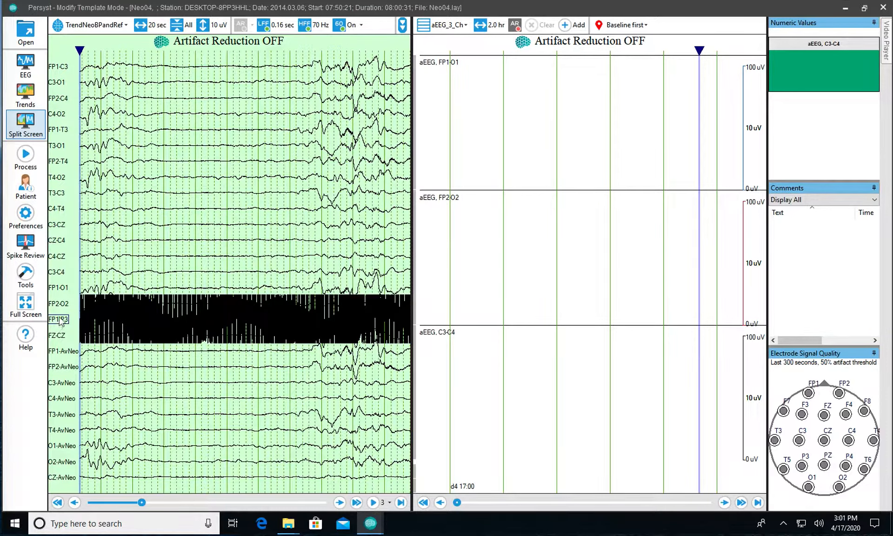
left_click_drag(61, 320, 63, 338)
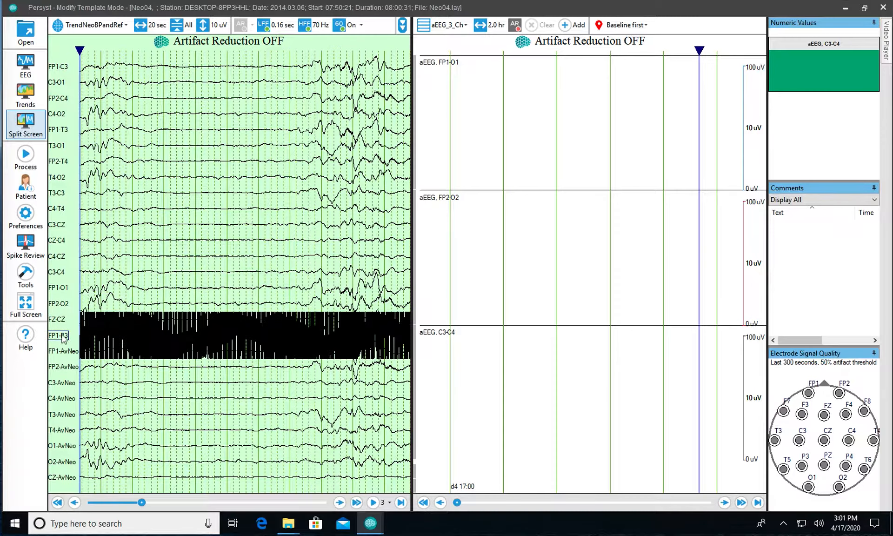
Step: Insert an FP2-P4 channel into the montage and place it directly below FP1-P3
right_click(63, 338)
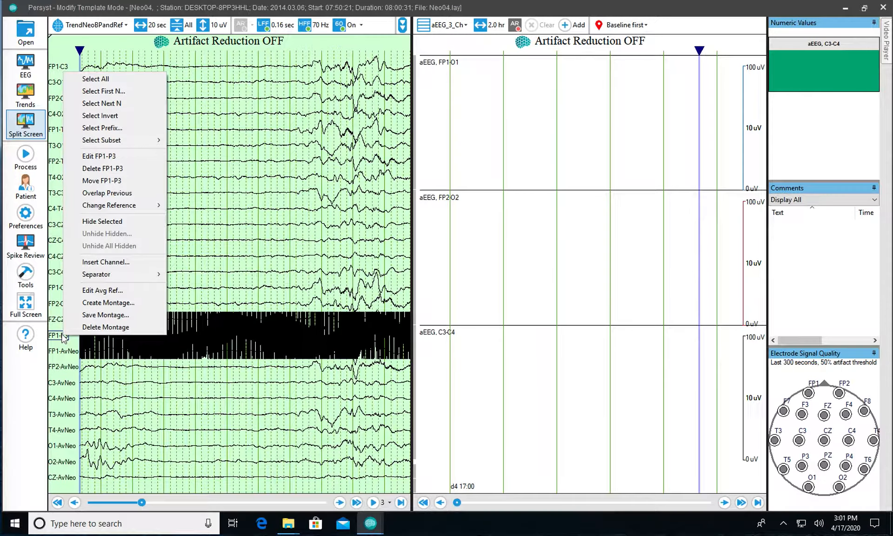
left_click(89, 262)
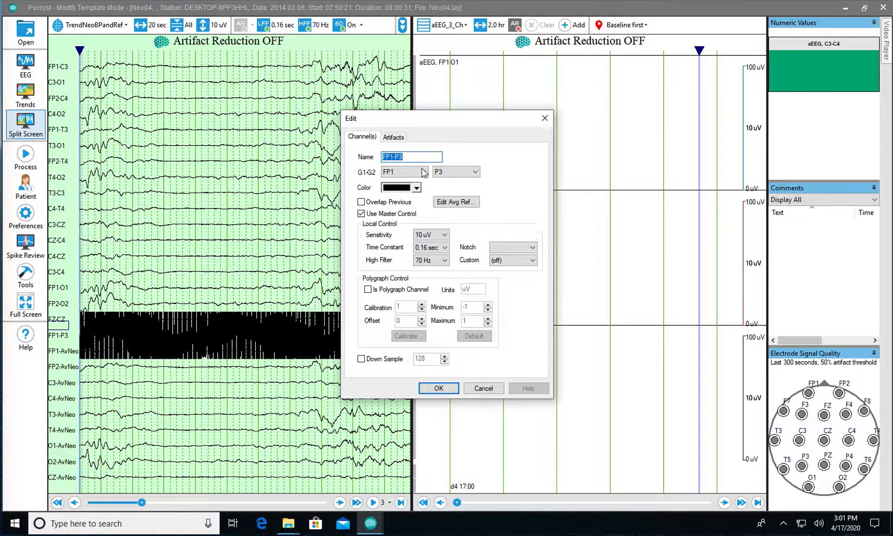
left_click(423, 172)
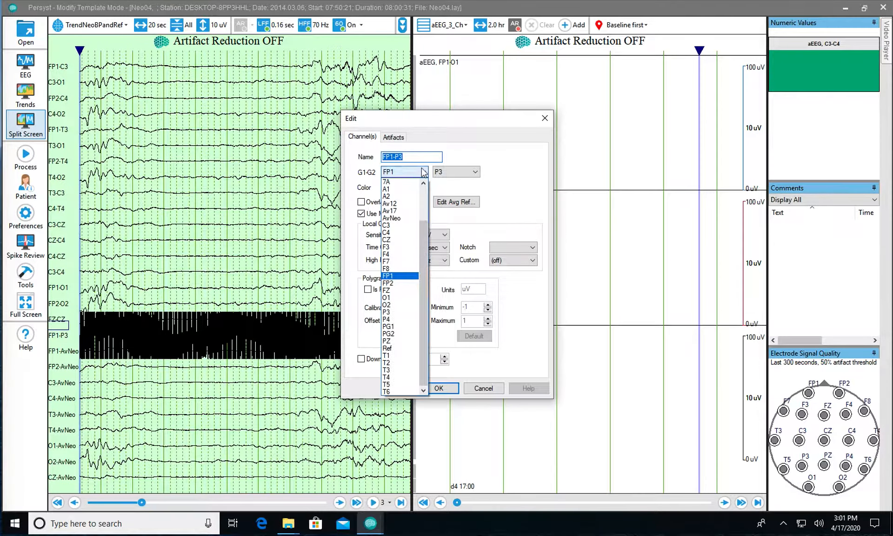
left_click(400, 283)
left_click(475, 172)
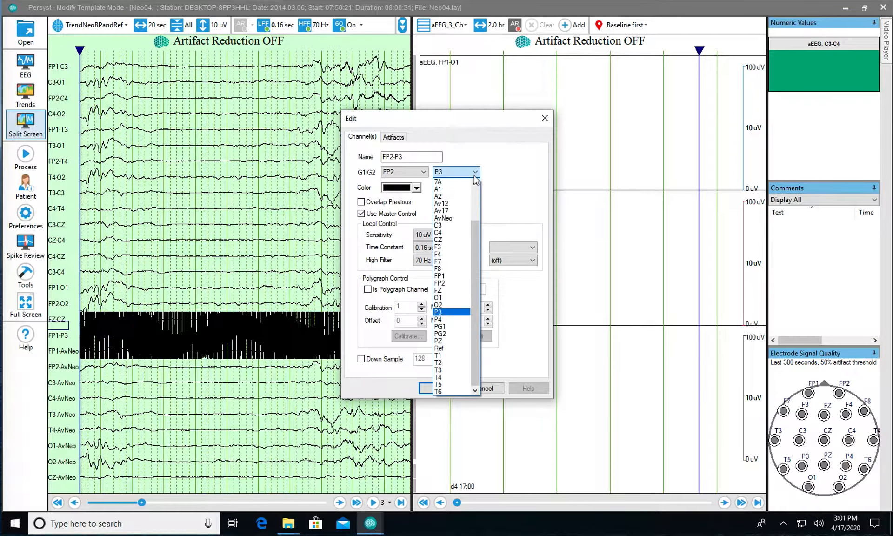
left_click(448, 319)
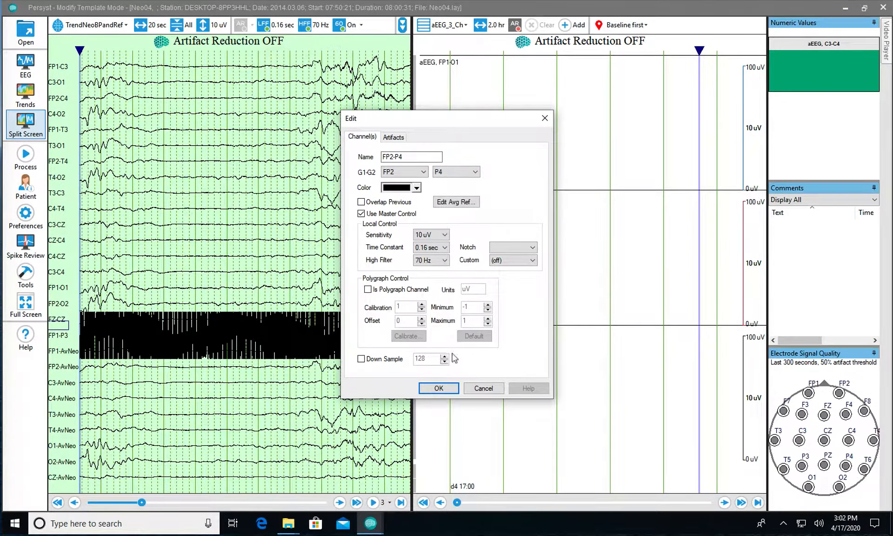
left_click(445, 390)
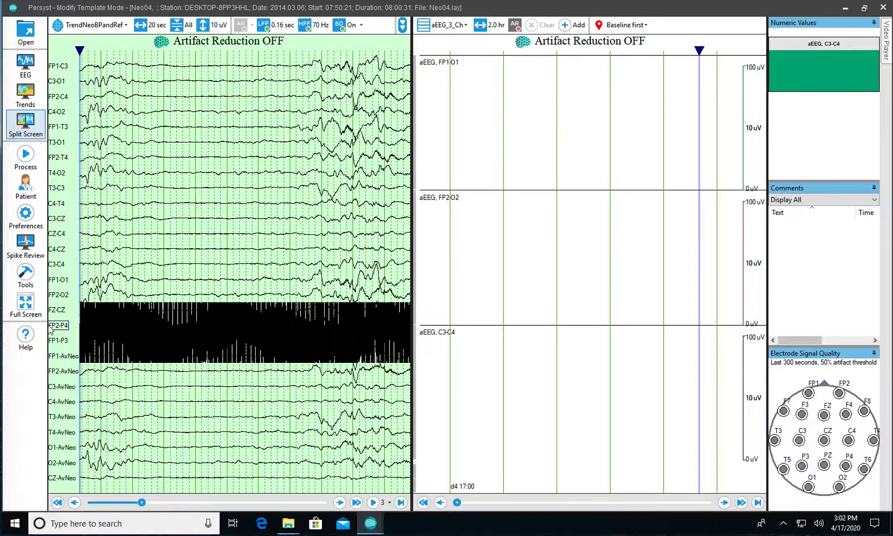
left_click_drag(56, 325, 57, 345)
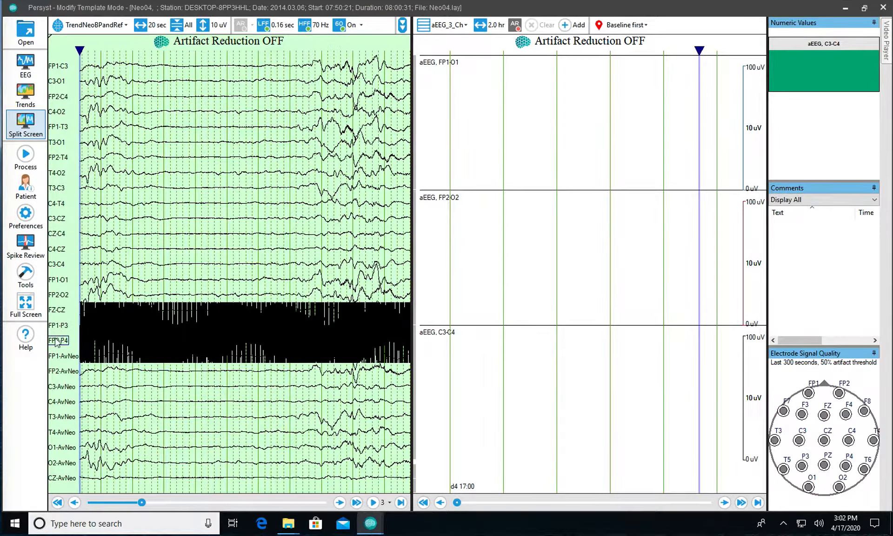
Step: Save the edited montage under its existing name TrendNeoBPandRef, accepting the change to the trending montage
right_click(57, 340)
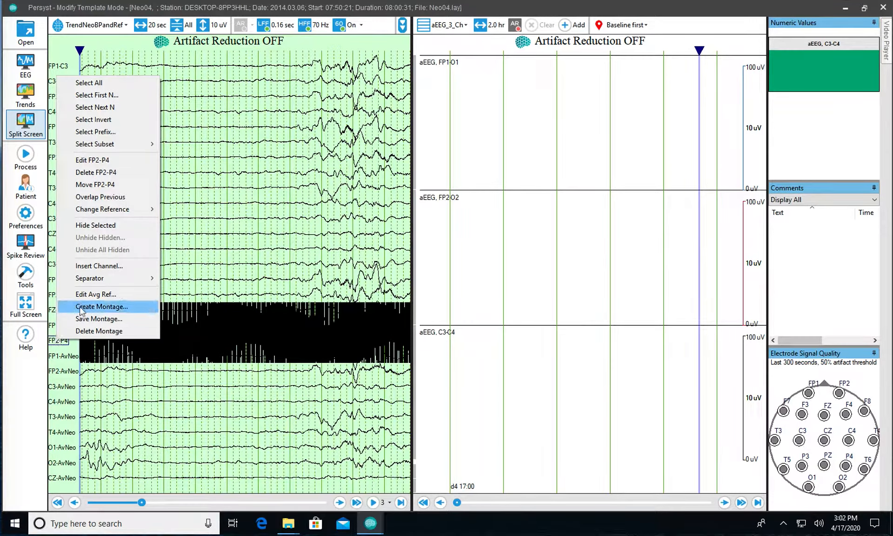
left_click(77, 318)
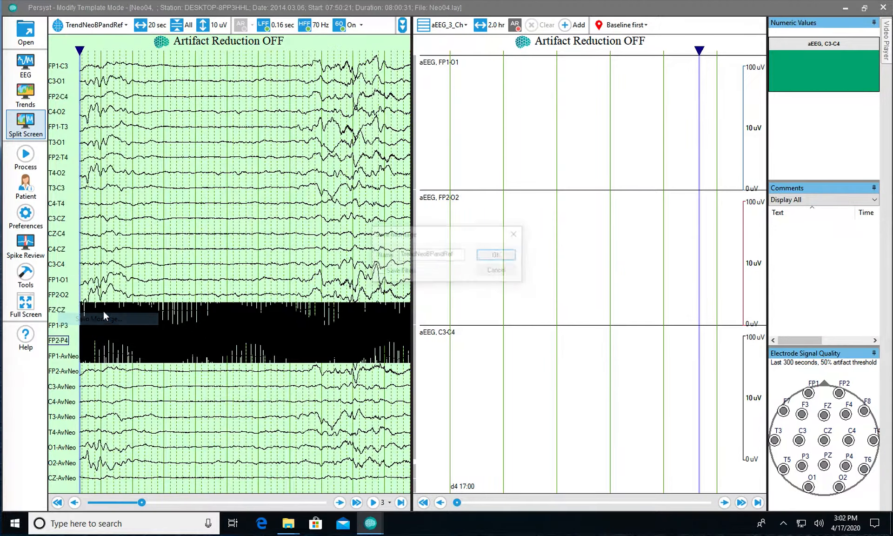
left_click(493, 254)
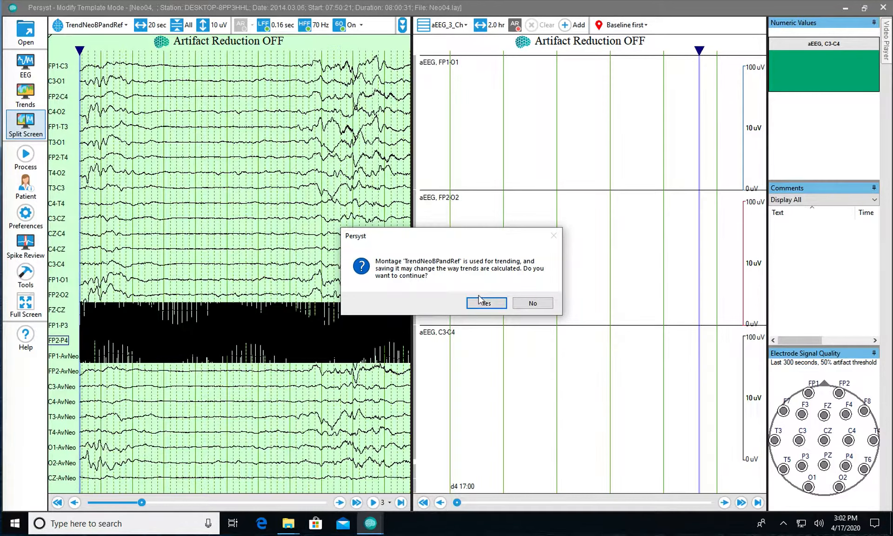
left_click(481, 301)
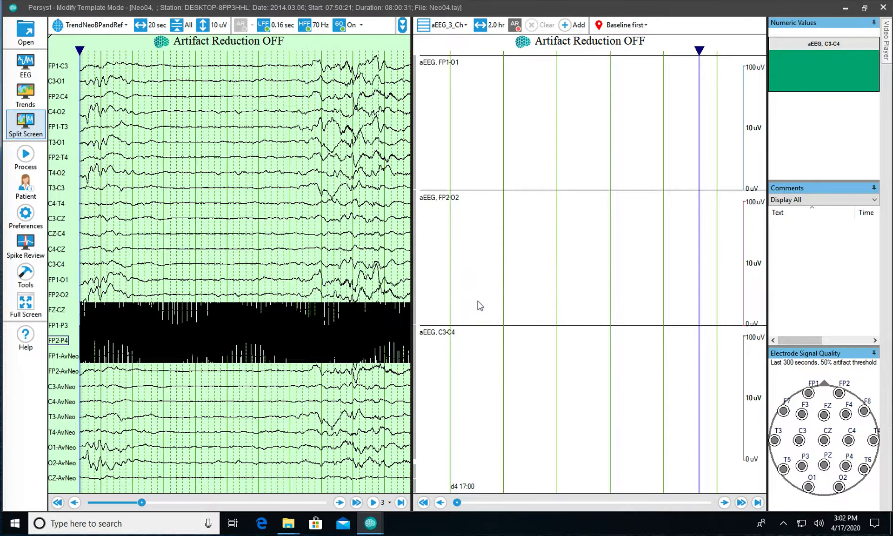
Step: Reload the montage in the template's trend preferences by switching to Neo BPAvgOz and back to TrendNeoBPandRef
left_click(24, 213)
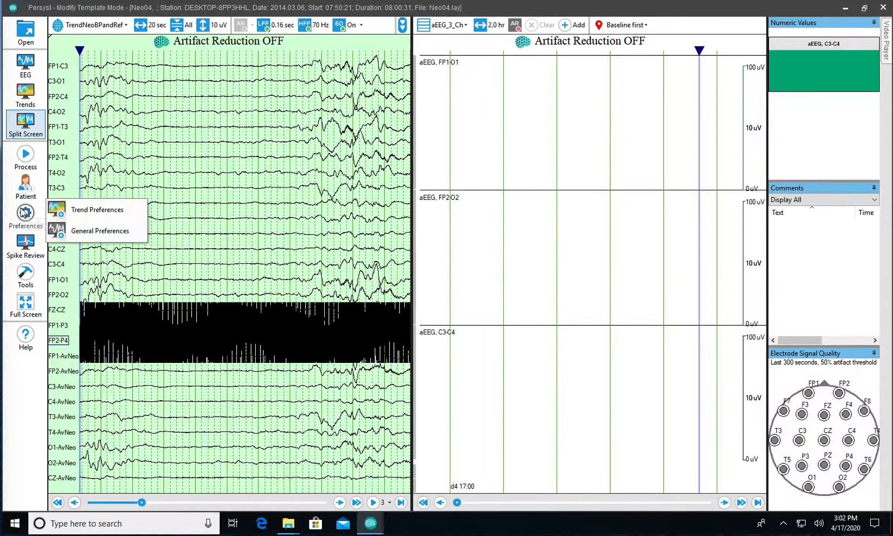
left_click(74, 208)
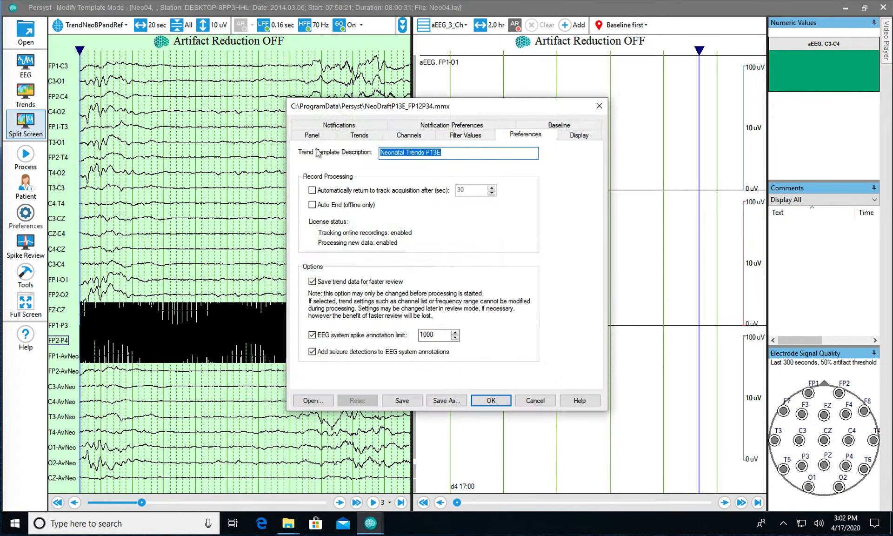
left_click(409, 135)
left_click(405, 155)
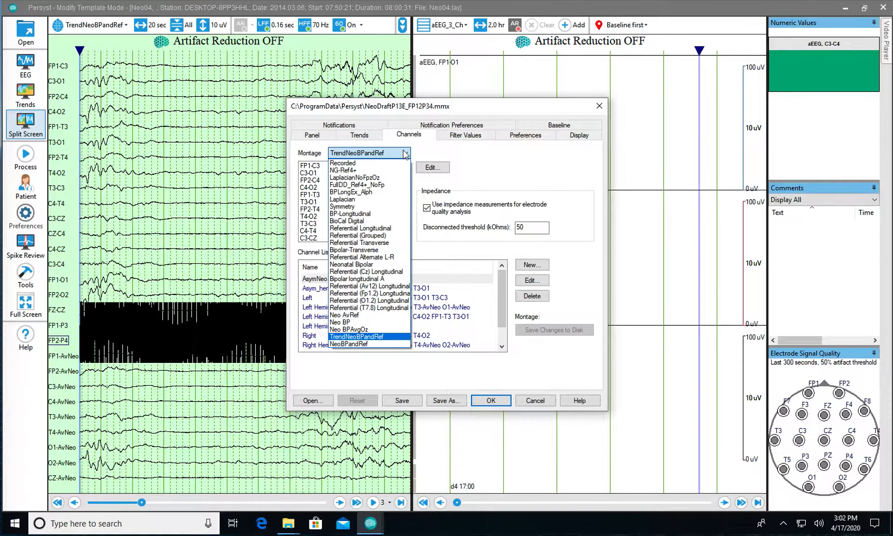
left_click(350, 329)
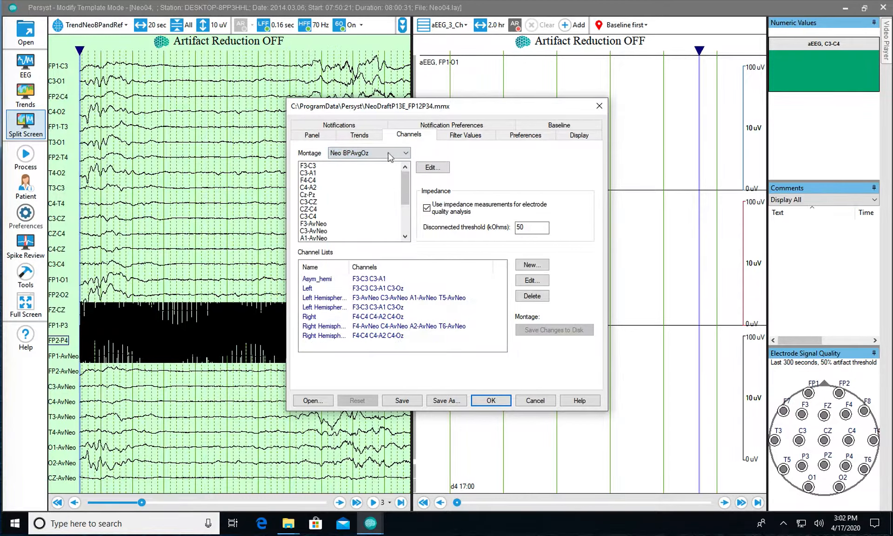
left_click(389, 156)
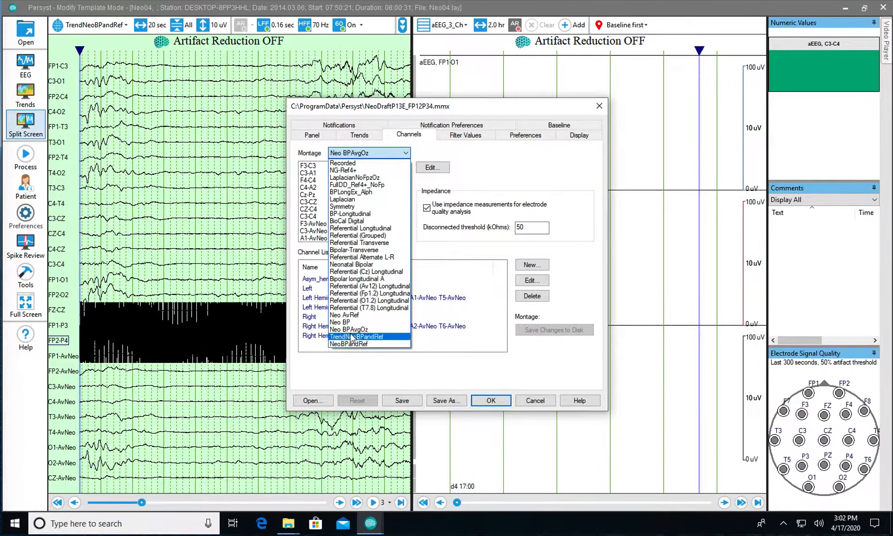
left_click(356, 336)
Step: Check the montage's channel list for FP1-P3 and FP2-P4, save the template and close the trend preferences
left_click_drag(402, 191, 402, 197)
left_click(401, 199)
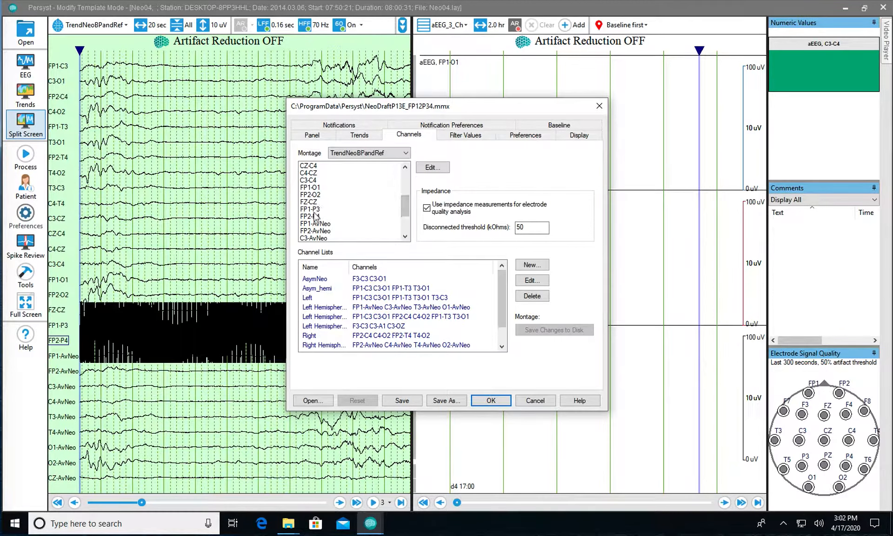
left_click(393, 400)
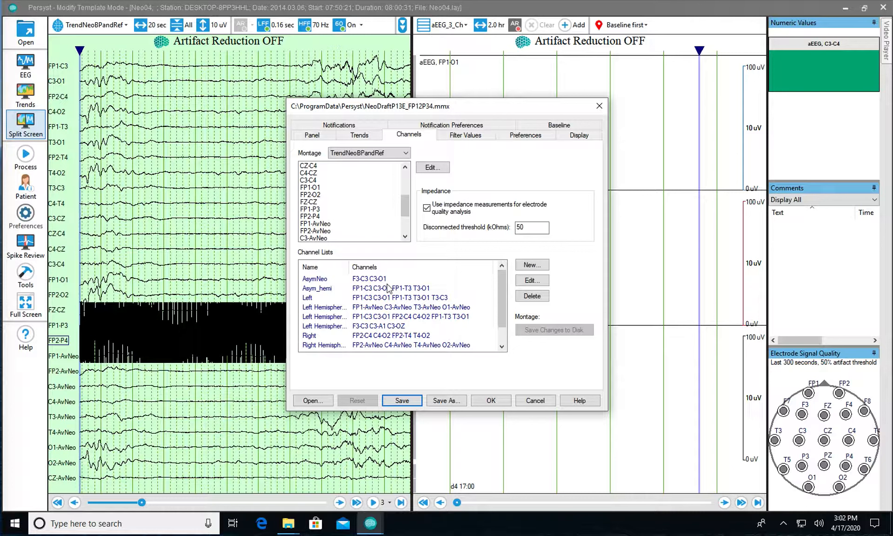
left_click(492, 401)
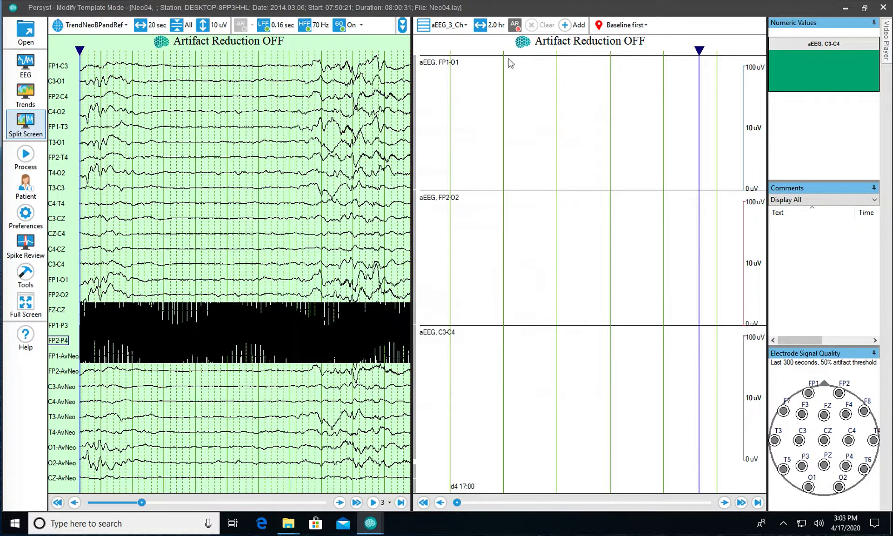
left_click(447, 27)
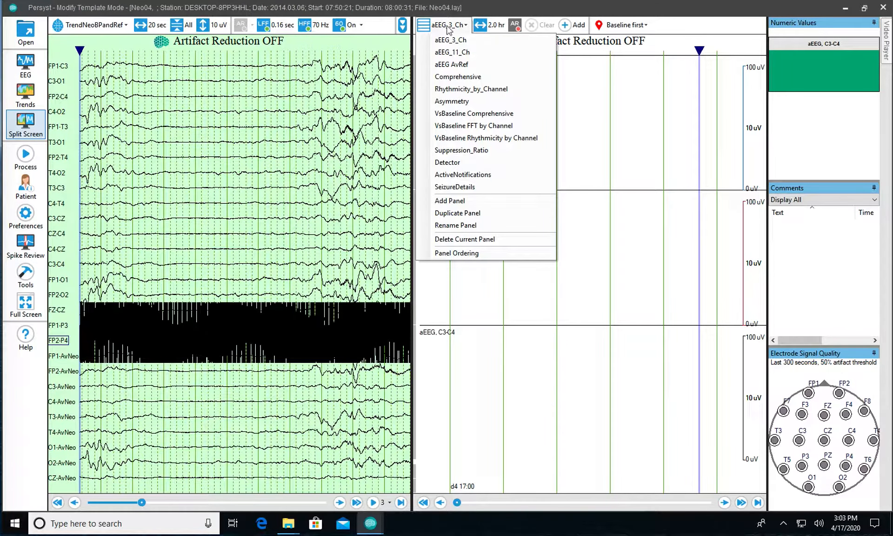
left_click(452, 203)
left_click(498, 270)
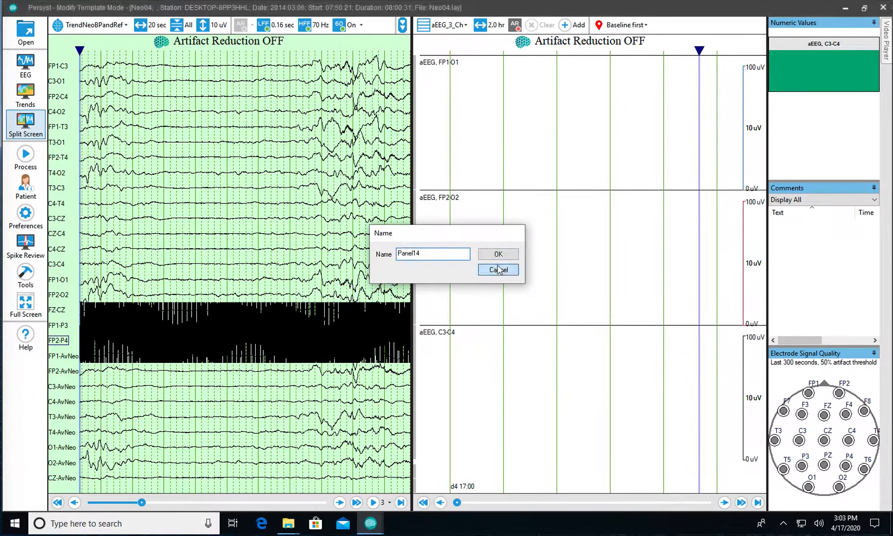
Step: Duplicate the aEEG_3_Ch trend panel and rename the copy aEEG_2_Ch
left_click(448, 26)
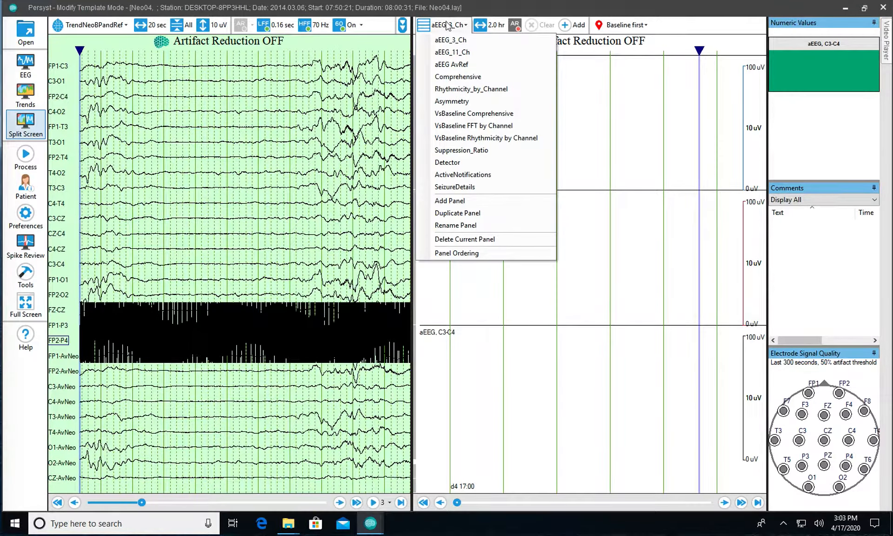
left_click(460, 214)
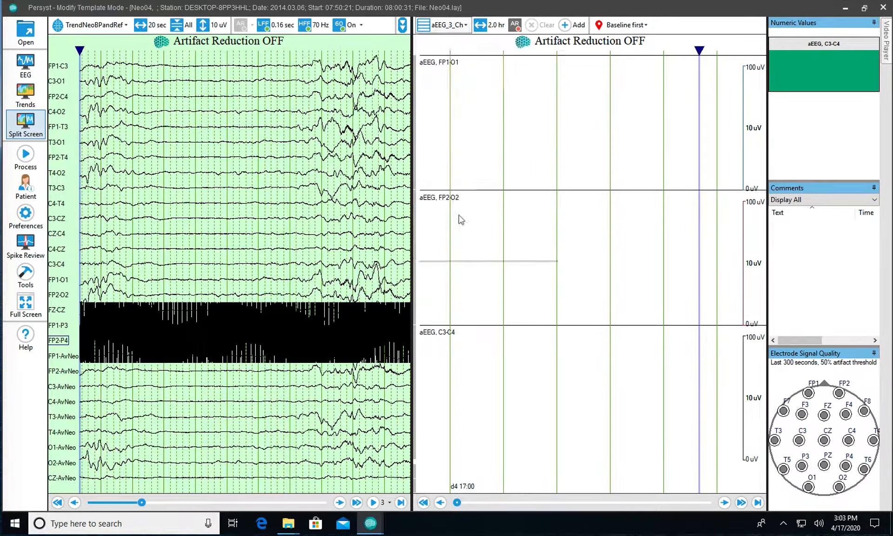
left_click(459, 30)
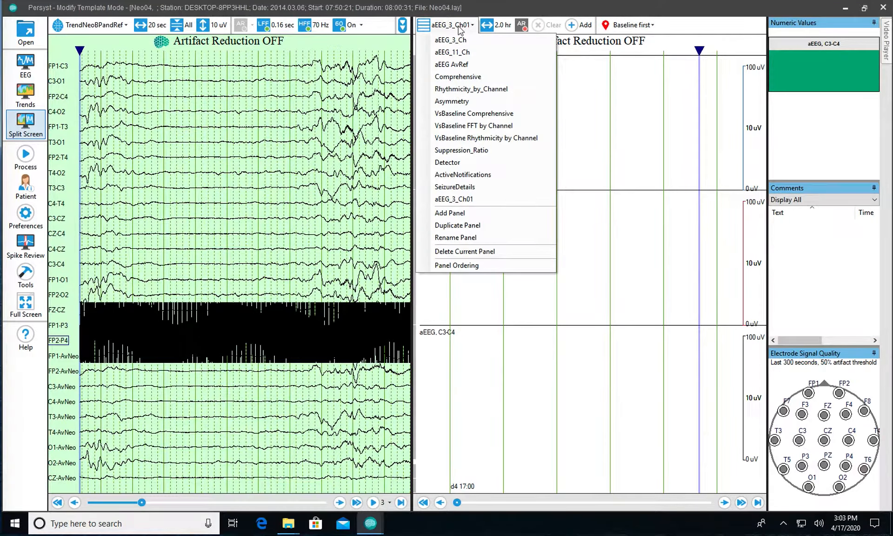
left_click(444, 238)
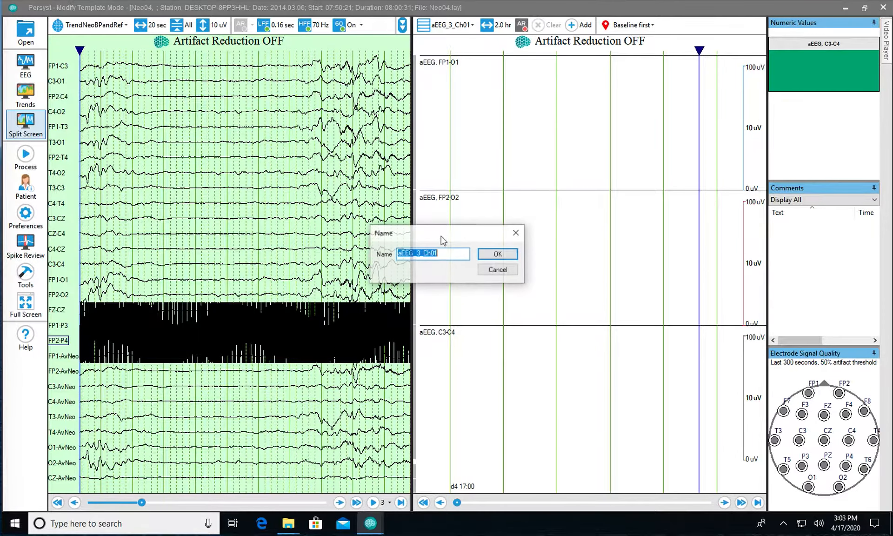
type("aEEG")
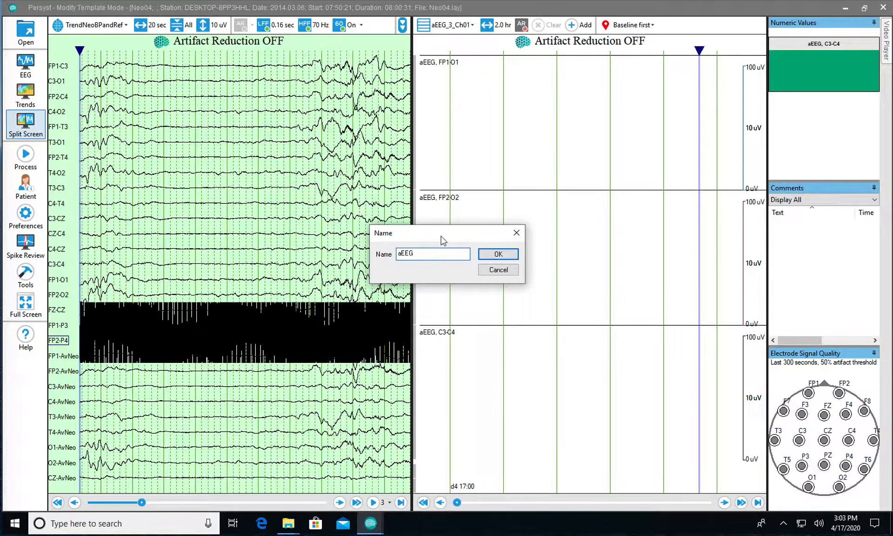
type("_2_Ch")
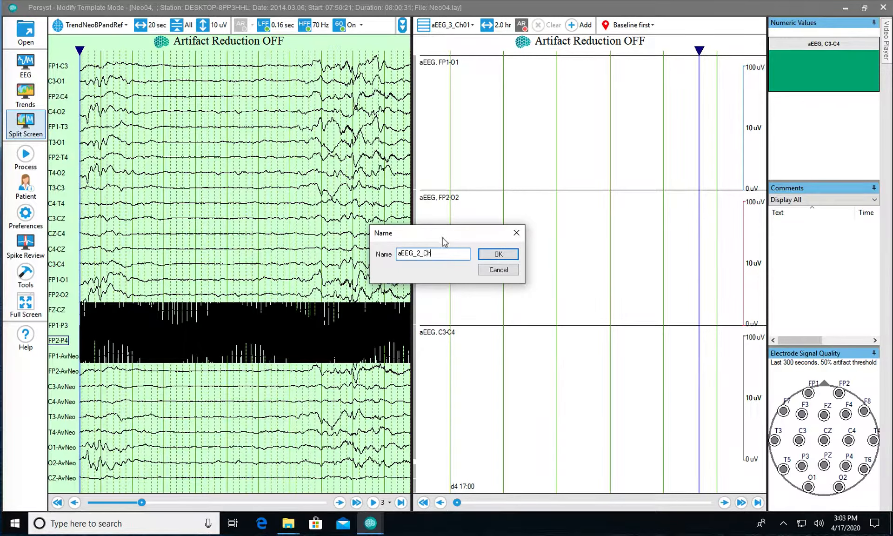
left_click(494, 253)
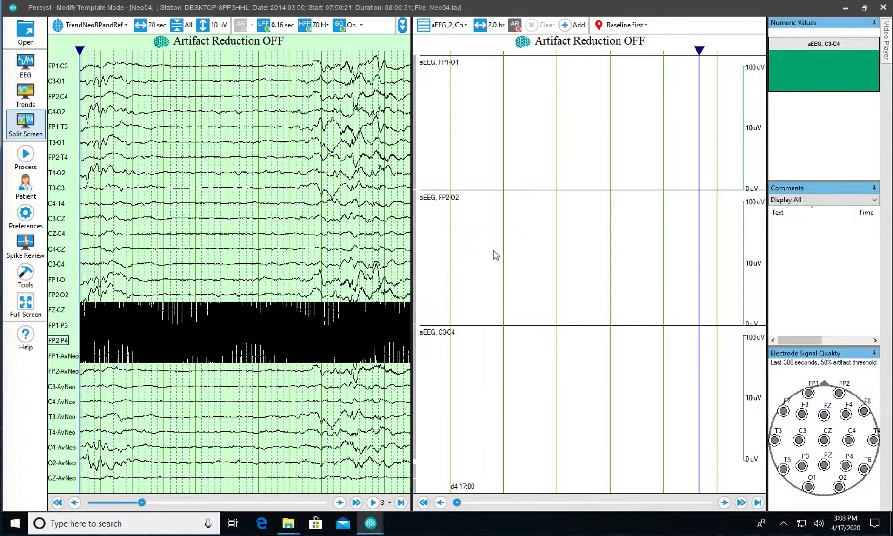
Step: Move the aEEG_2_Ch panel to the first place in the panel order of the trend preferences
left_click(452, 32)
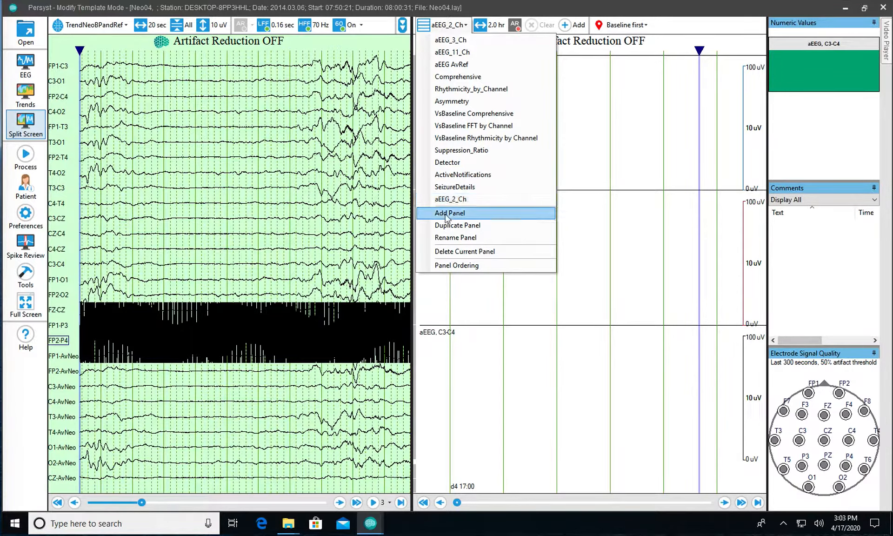
left_click(33, 220)
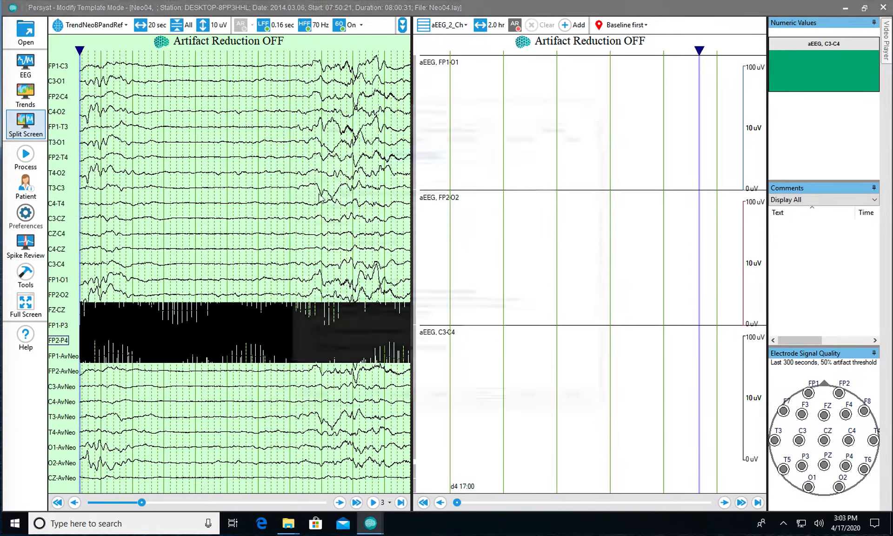
left_click(313, 136)
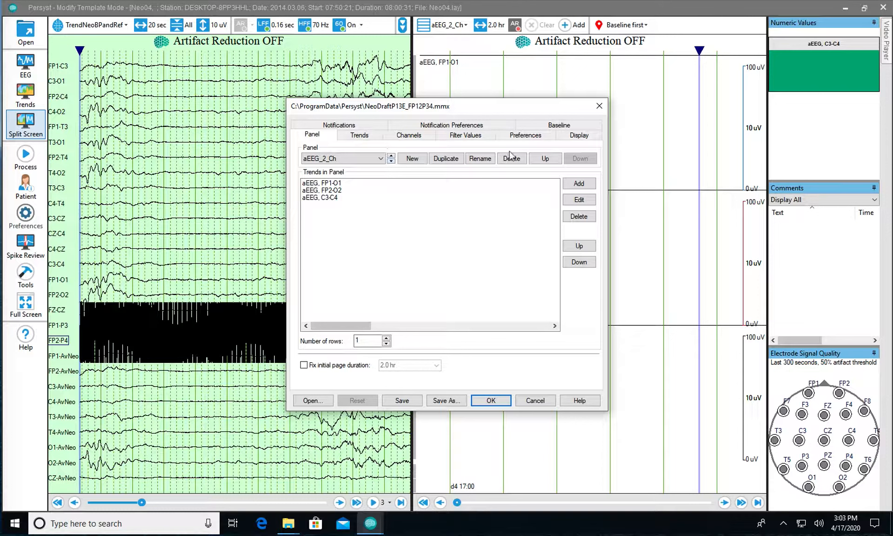
left_click(542, 160)
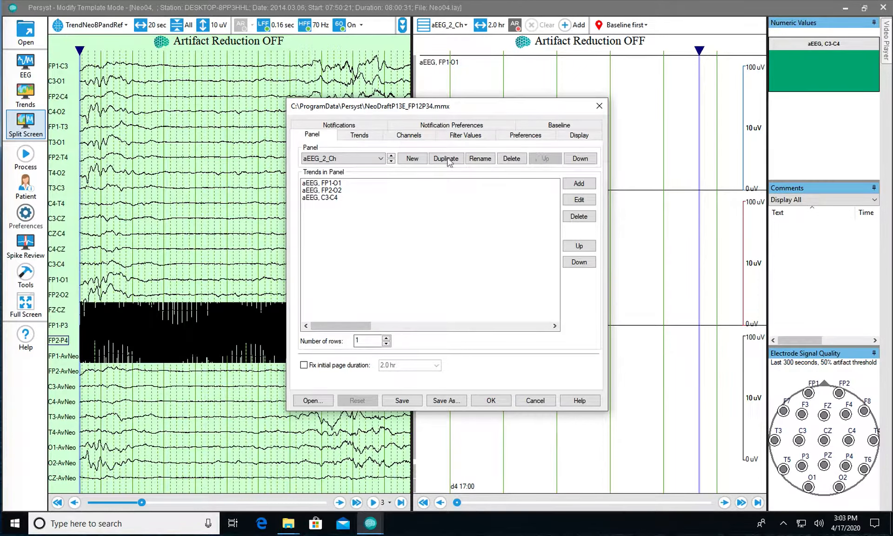
Step: Check the panel order with aEEG_2_Ch selected, save the template and close the trend preferences
left_click(381, 159)
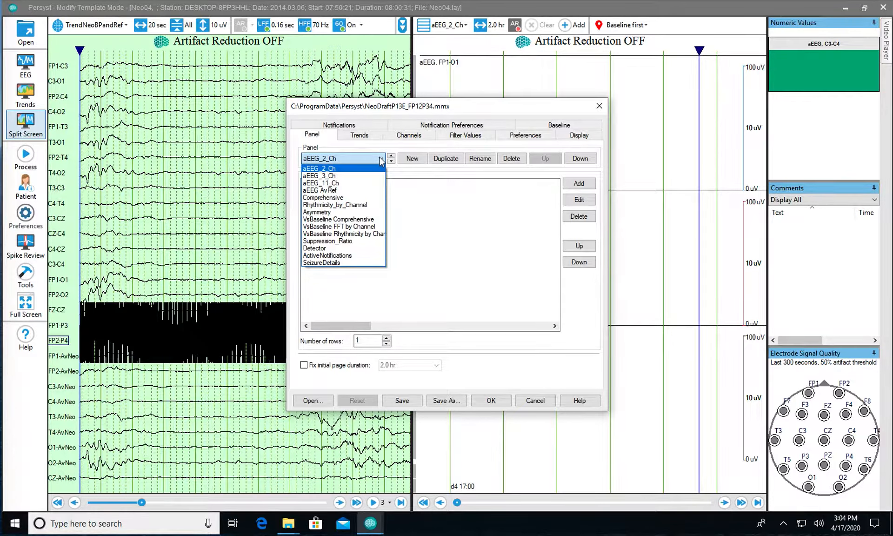
left_click(443, 181)
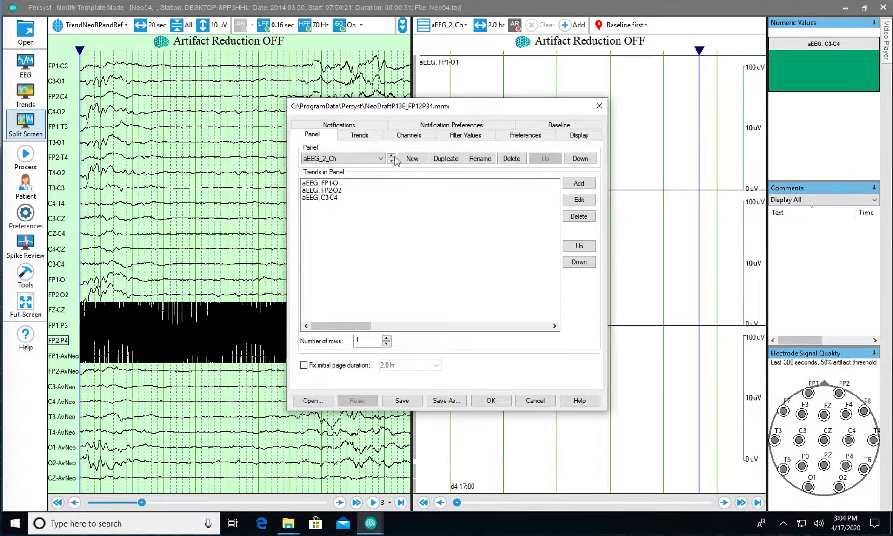
left_click(380, 158)
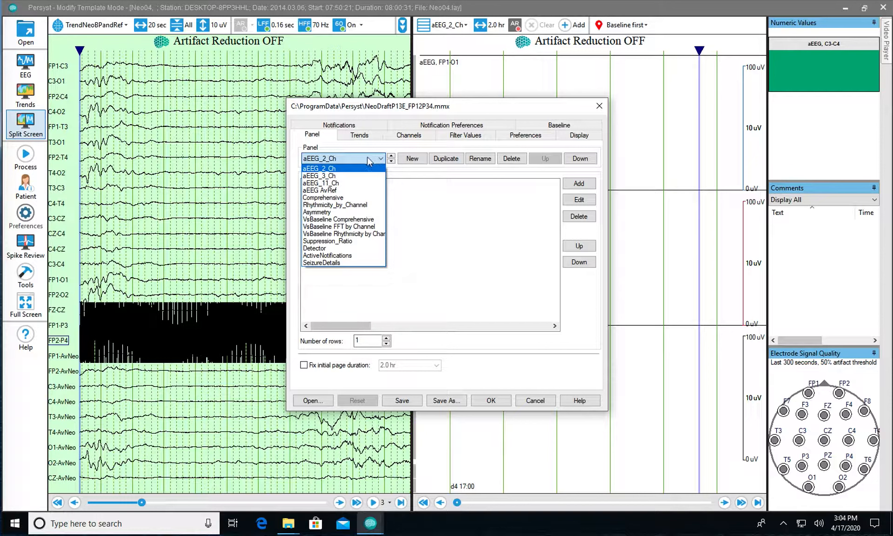
left_click(349, 168)
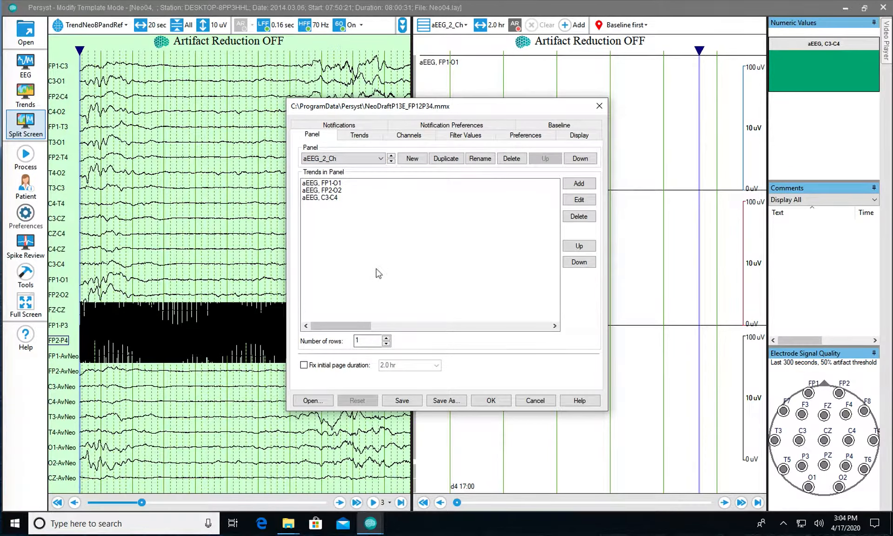
left_click(402, 401)
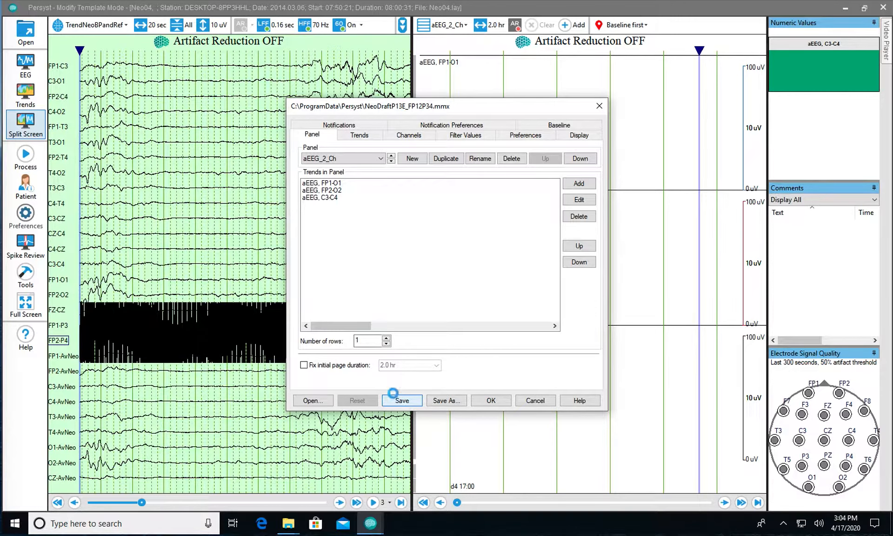
left_click(489, 400)
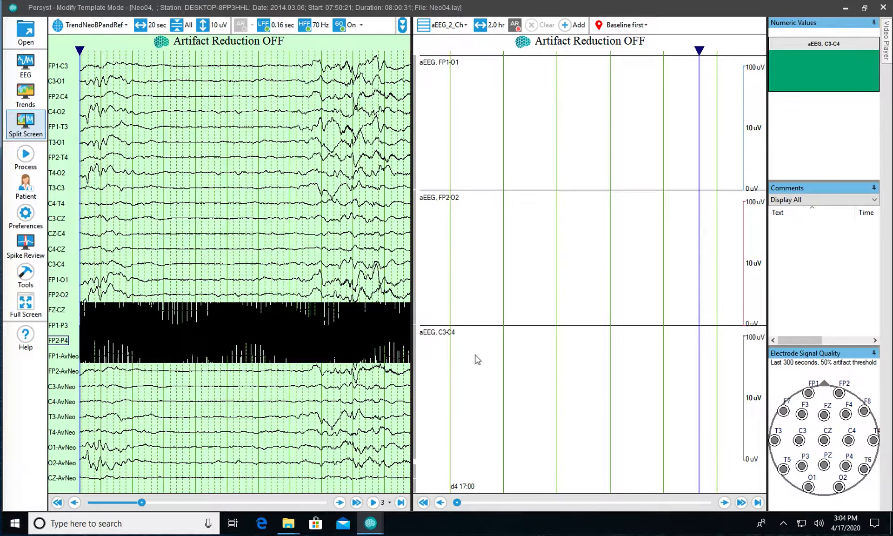
Step: View the channel choices of the FP1-O1 trend, and switch the displayed panel to aEEG_3_Ch and back to aEEG_2_Ch
left_click(445, 62)
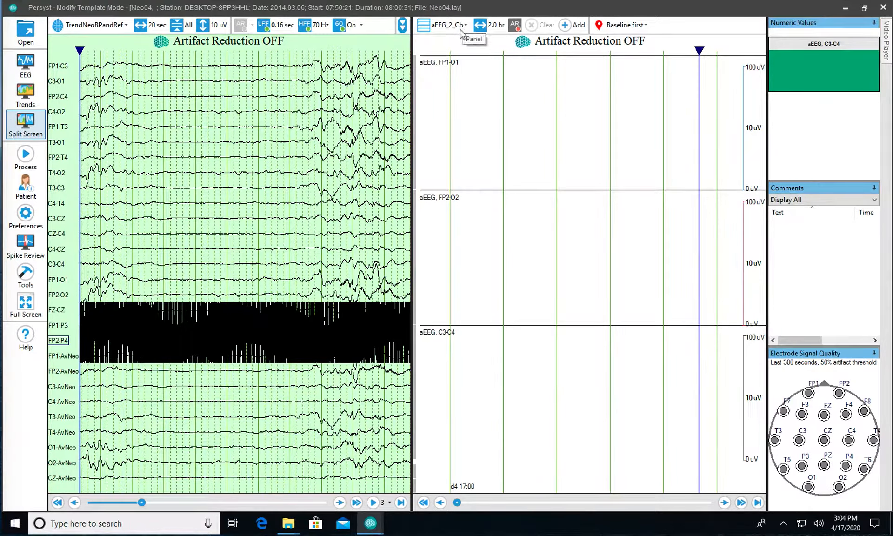
left_click(454, 63)
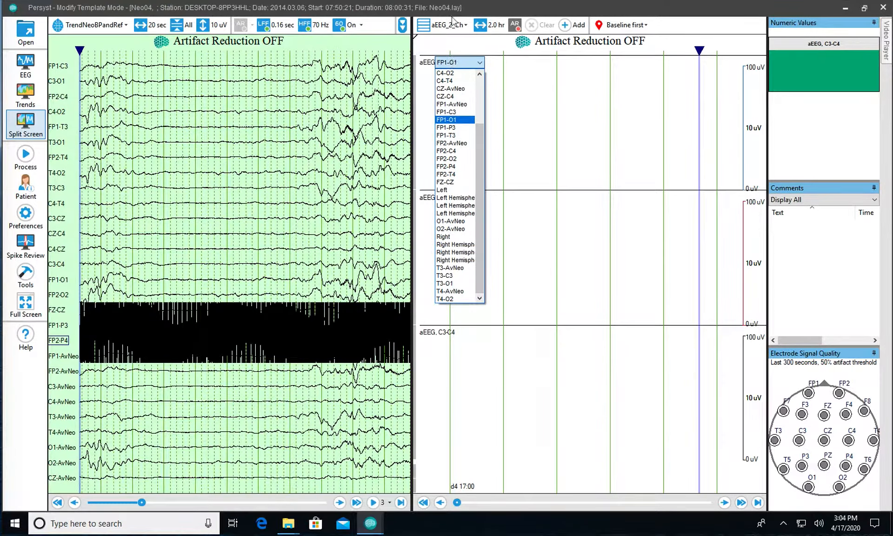
left_click(451, 24)
left_click(451, 24)
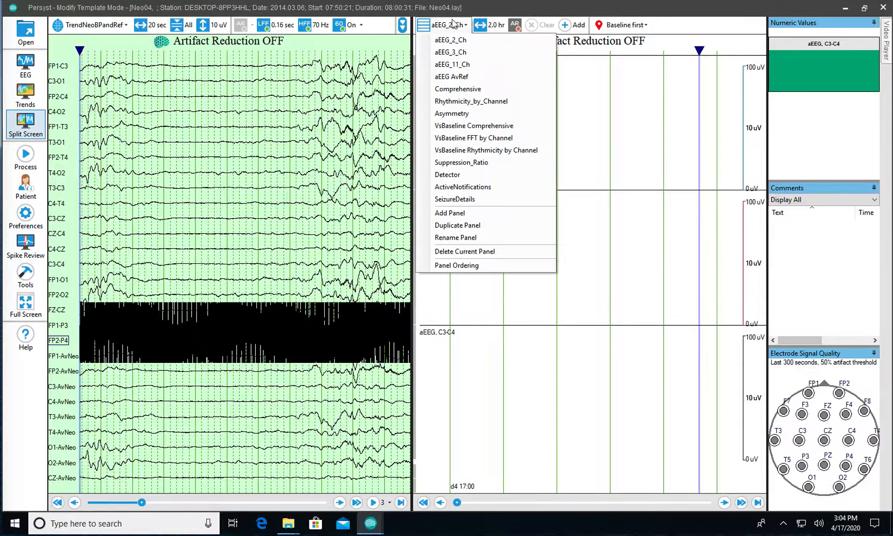
left_click(448, 52)
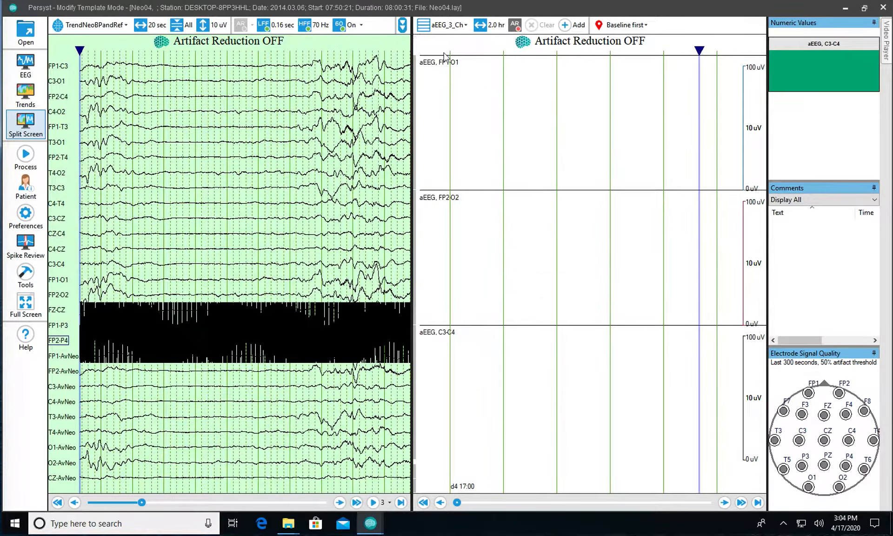
left_click(455, 26)
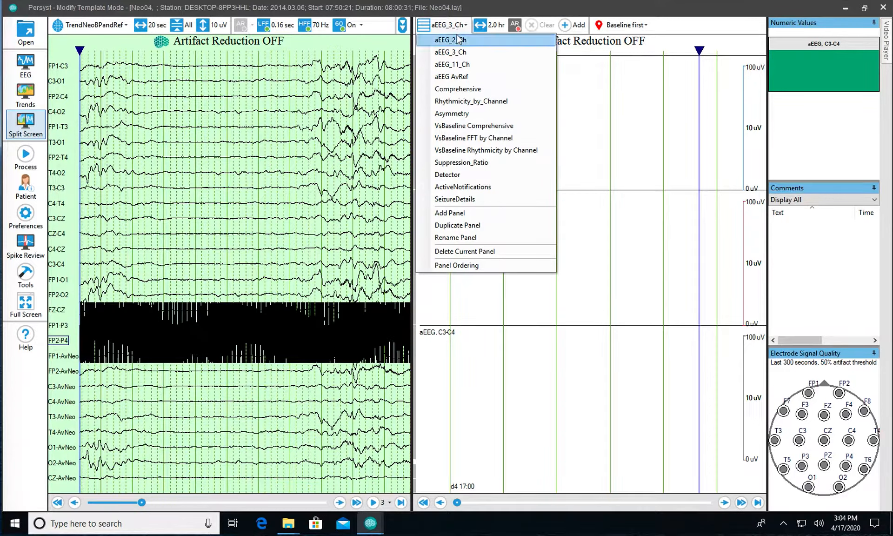
left_click(458, 40)
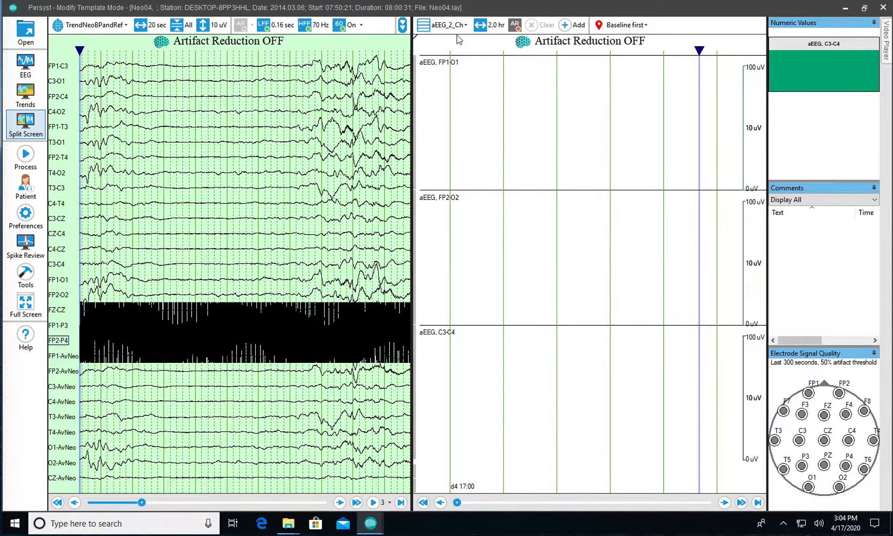
Step: Replicate the aEEG FP1-O1 trend in the aEEG_2_Ch panel for the FP1-P3 channel
right_click(415, 107)
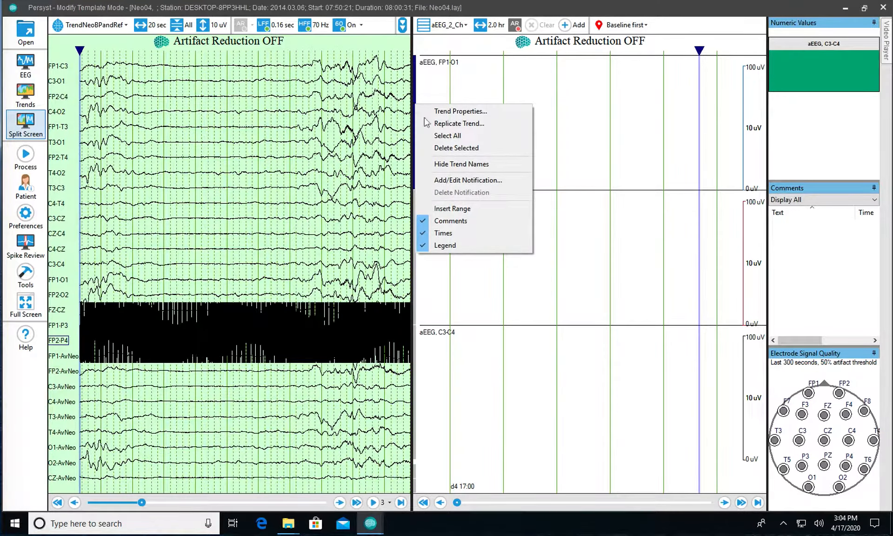
left_click(442, 123)
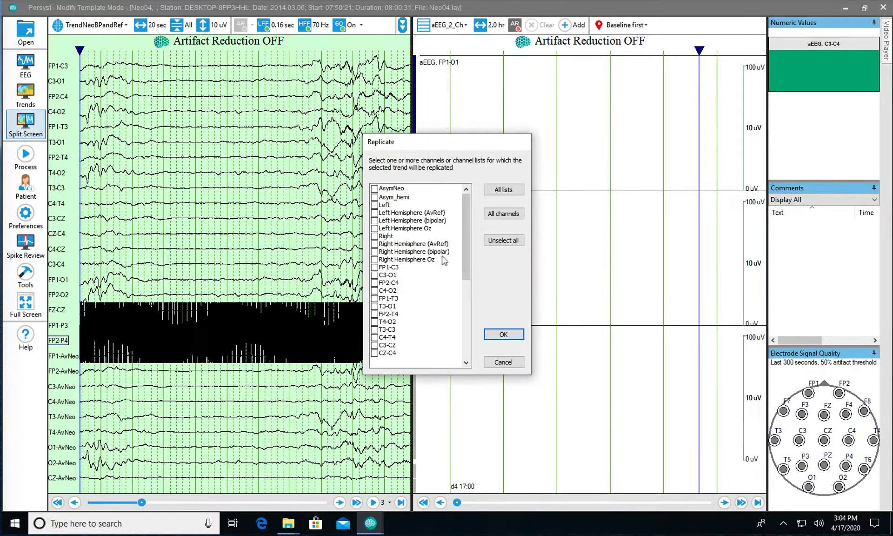
left_click_drag(463, 260, 464, 296)
left_click(374, 336)
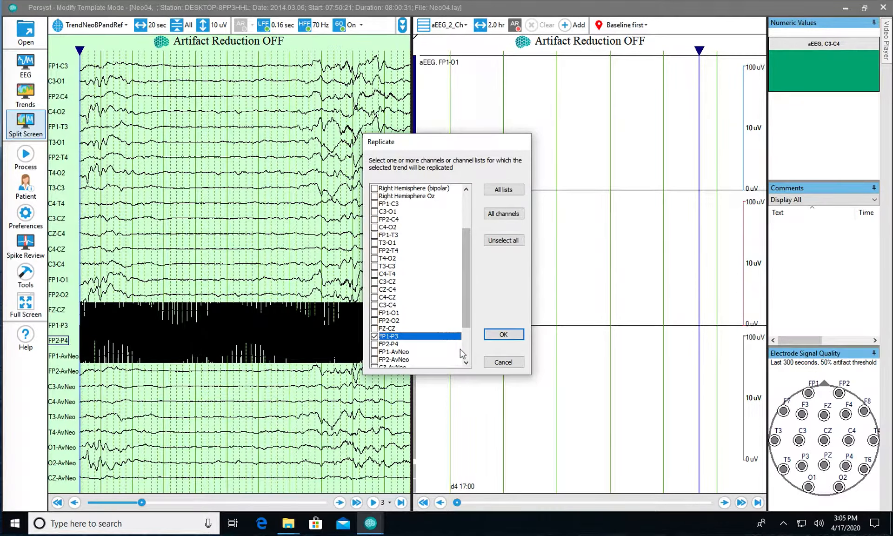
left_click(504, 335)
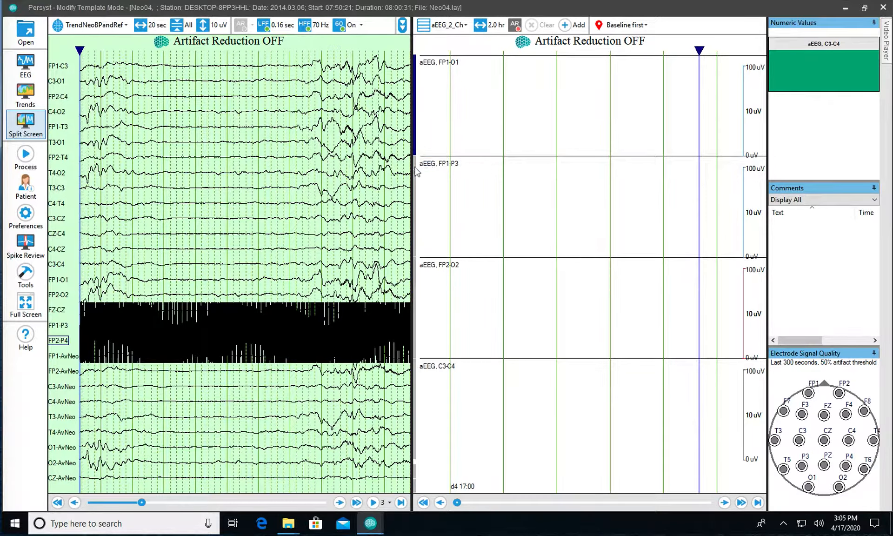
Step: Examine the output settings and custom colour values of the FP1-P3 aEEG trend, and leave them without changes
double_click(430, 165)
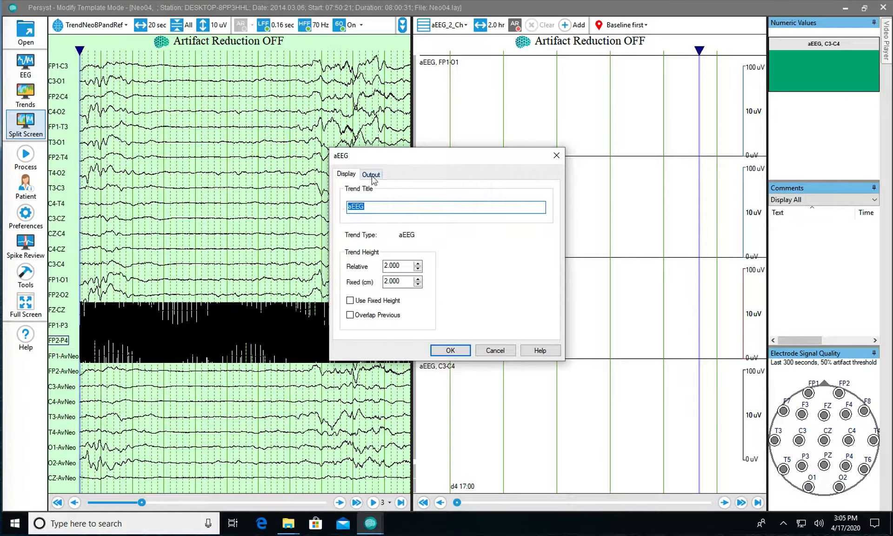
left_click(371, 176)
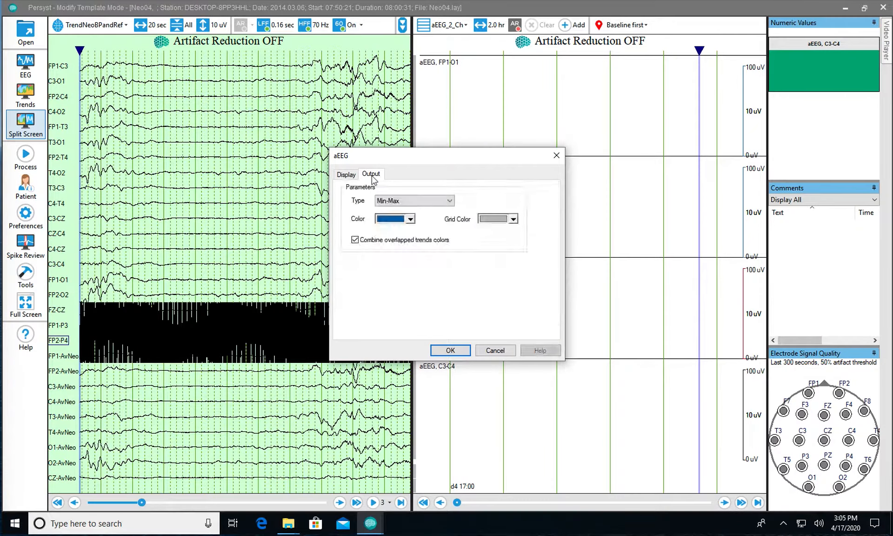
left_click(410, 219)
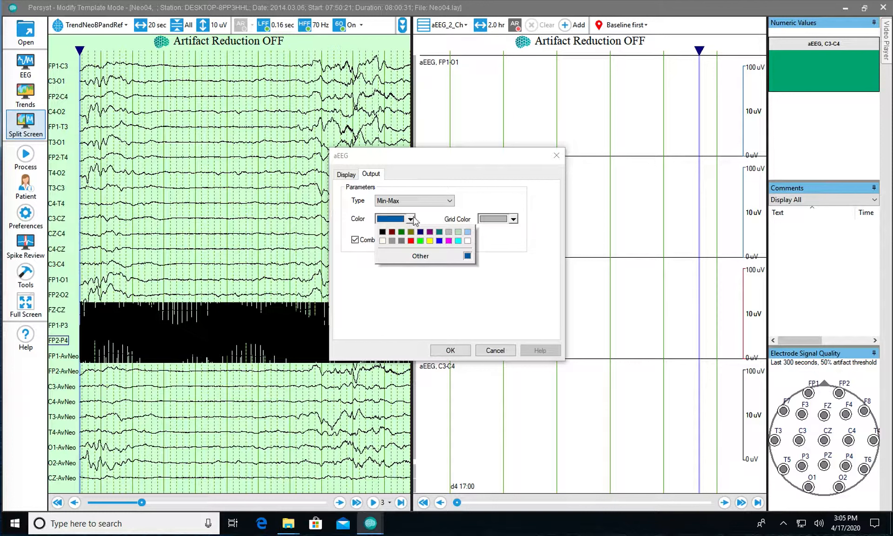
left_click(513, 264)
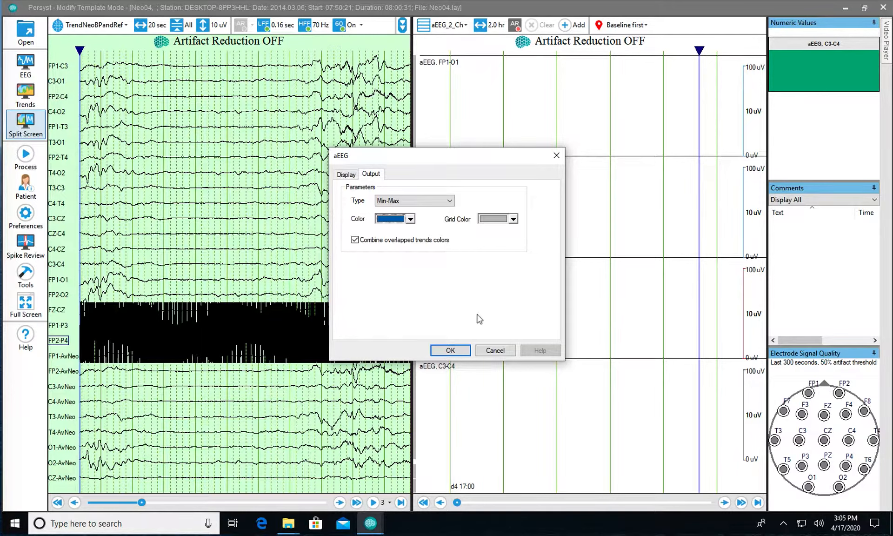
left_click(410, 219)
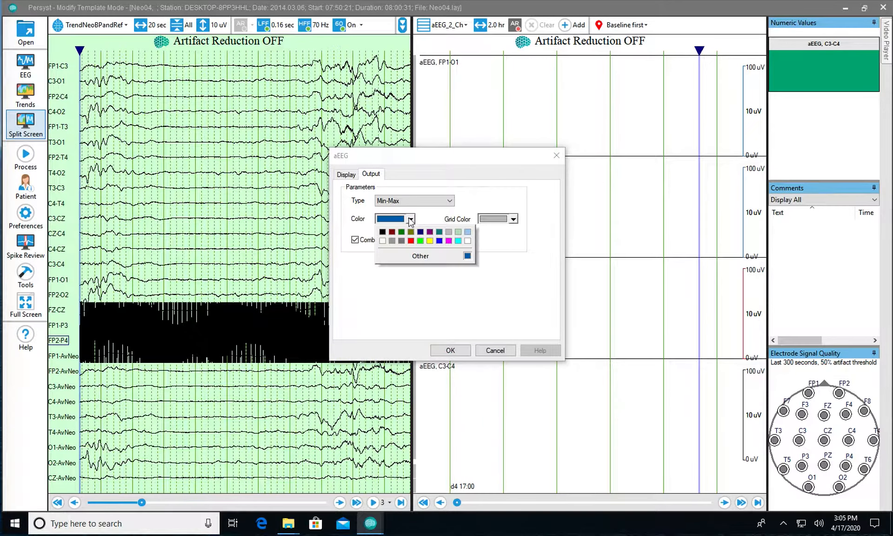
left_click(414, 254)
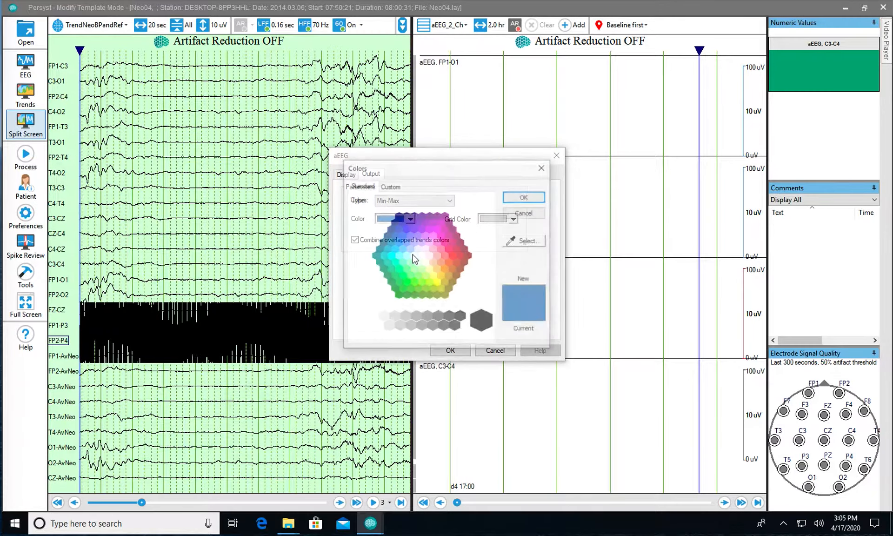
left_click(390, 185)
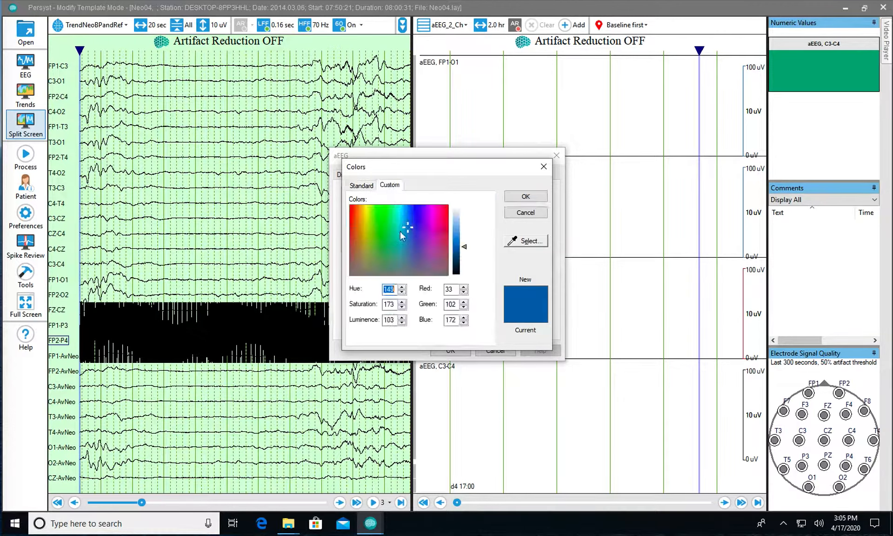
left_click(525, 212)
left_click(493, 349)
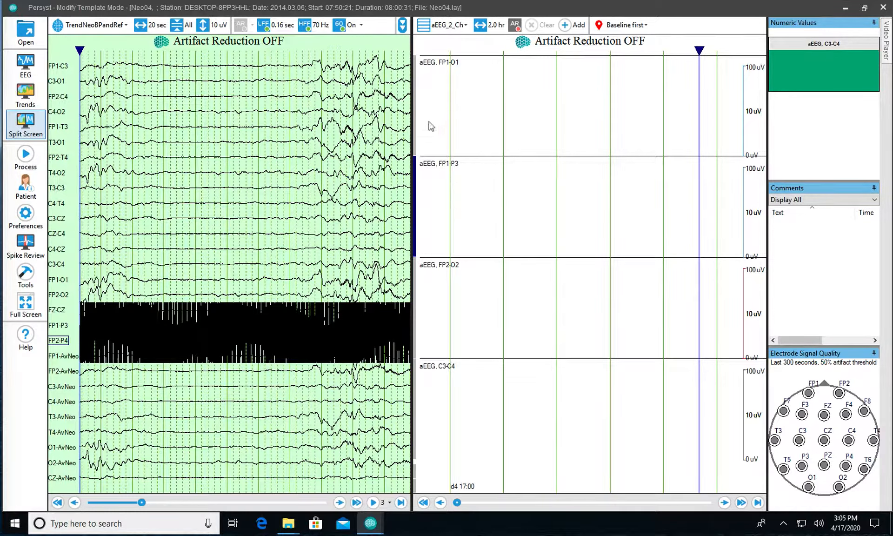
Step: Delete the aEEG FP1-O1 trend from the aEEG_2_Ch panel
left_click(414, 131)
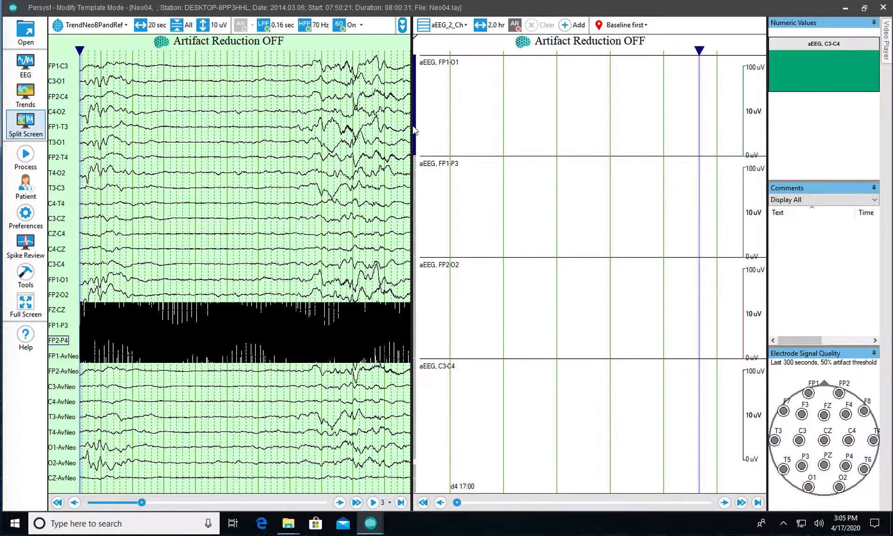
right_click(413, 131)
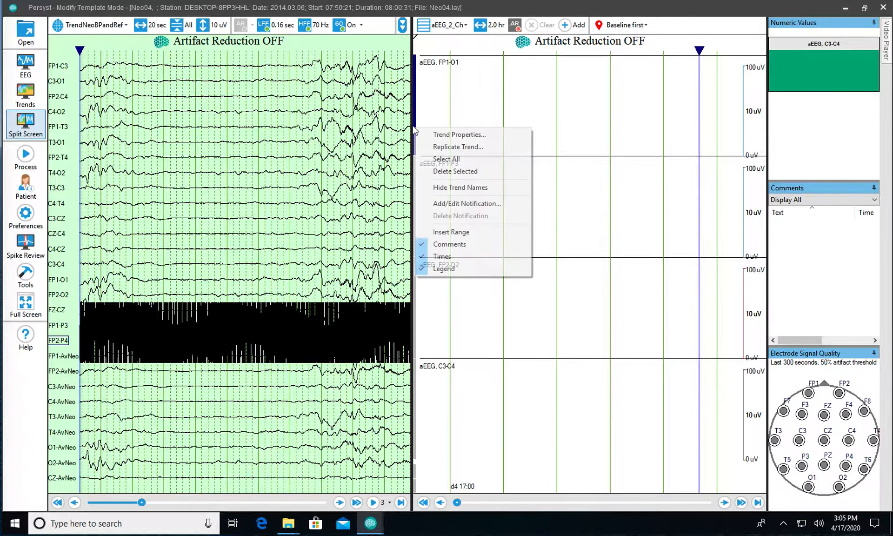
left_click(437, 171)
Step: Display the aEEG_3_Ch panel to compare its trends, and return to the aEEG_2_Ch panel
left_click(447, 22)
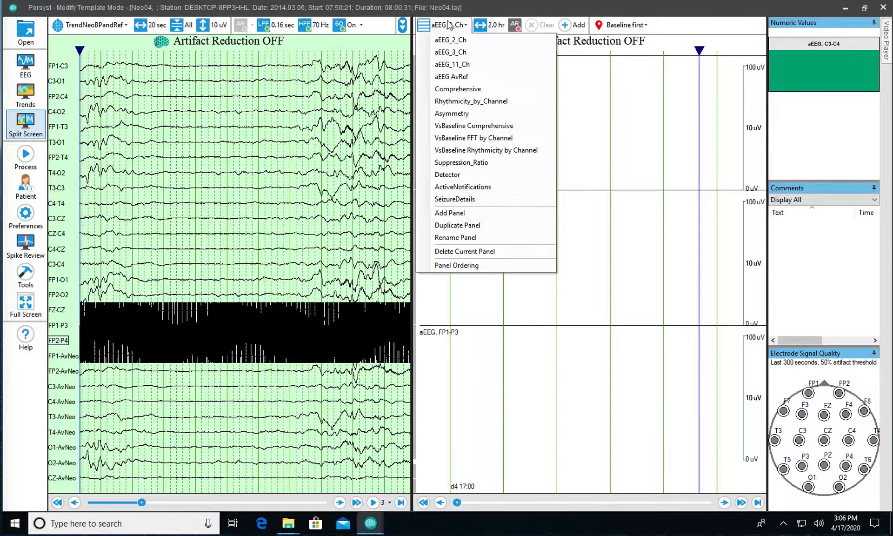
left_click(449, 48)
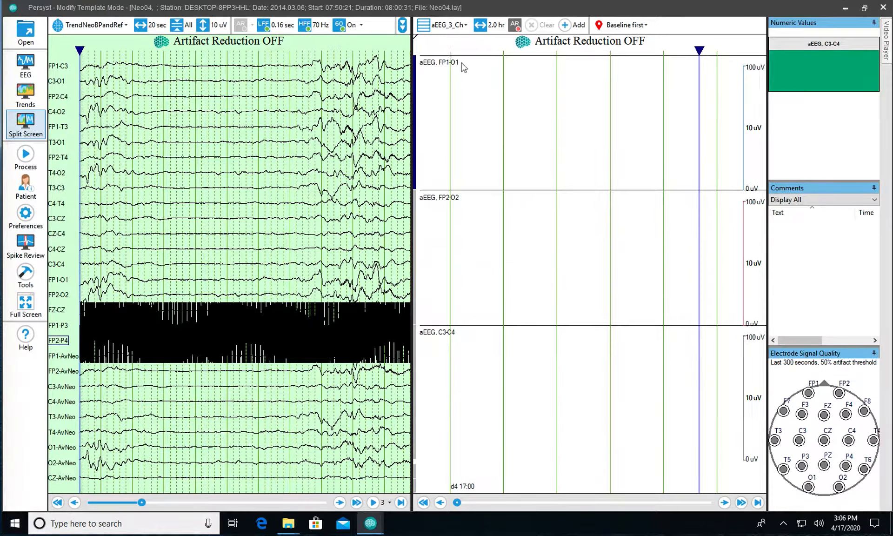
left_click(445, 29)
left_click(448, 39)
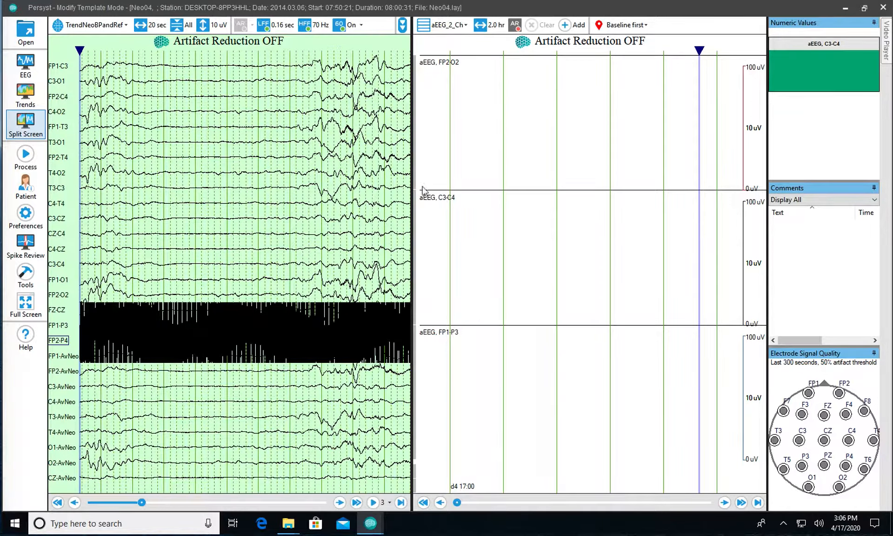
Step: Check the output settings of the aEEG C3-C4 trend and delete that trend from the aEEG_2_Ch panel
left_click(415, 208)
right_click(415, 208)
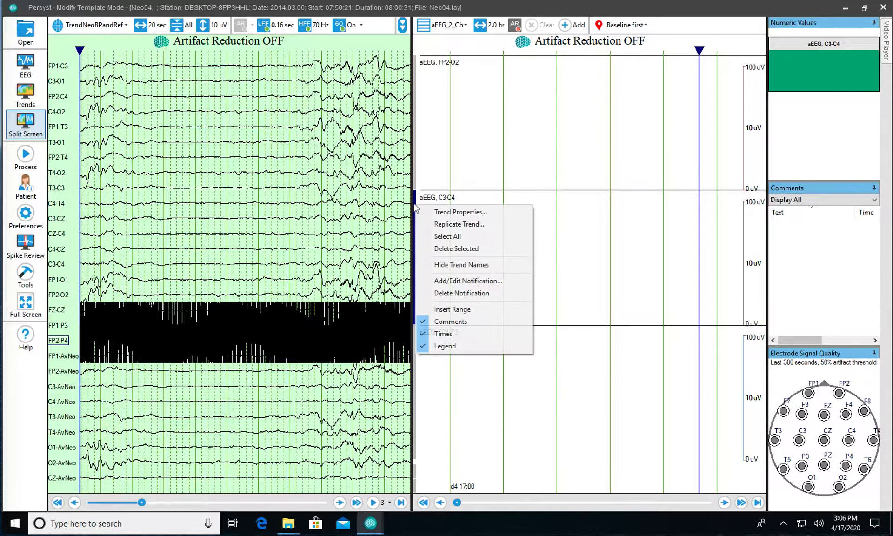
left_click(421, 210)
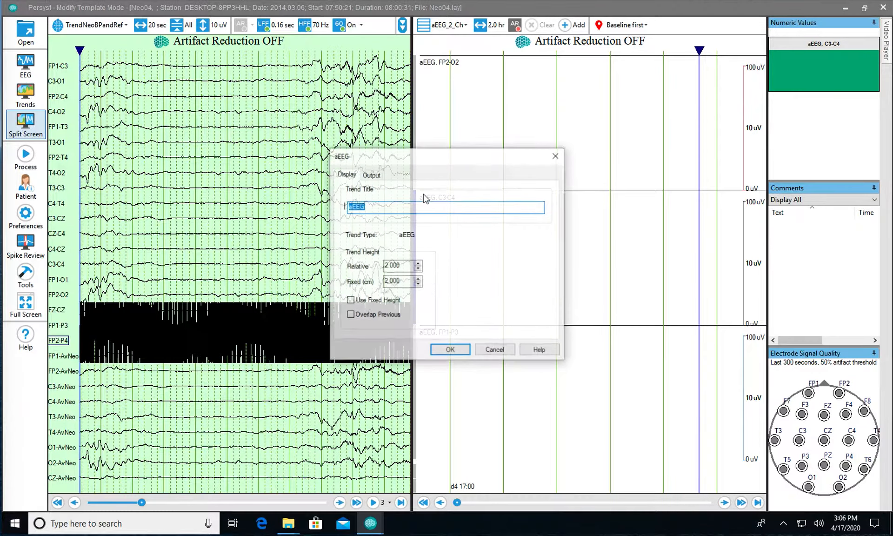
left_click(370, 175)
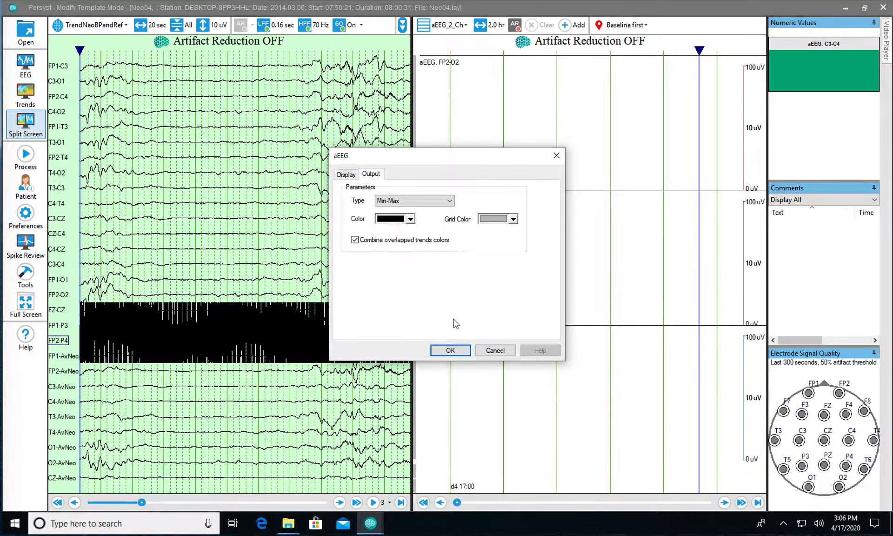
left_click(488, 351)
right_click(415, 245)
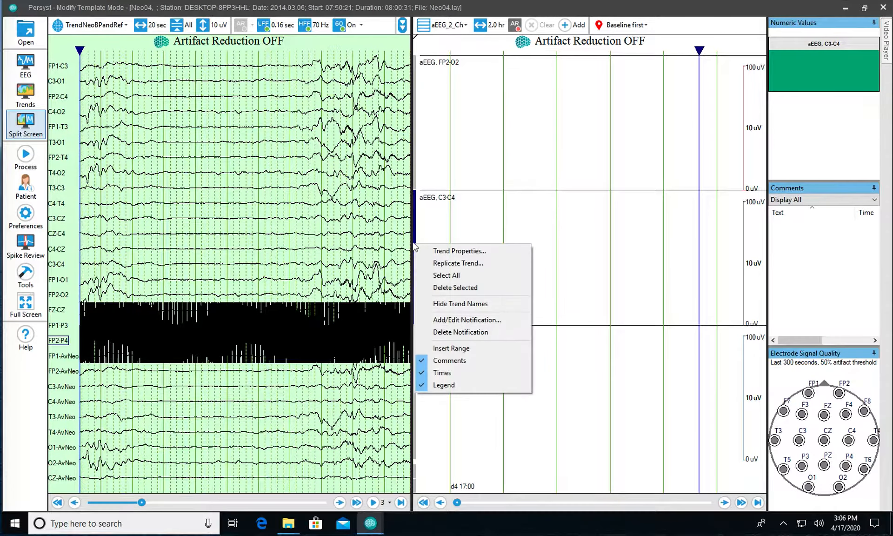
left_click(438, 287)
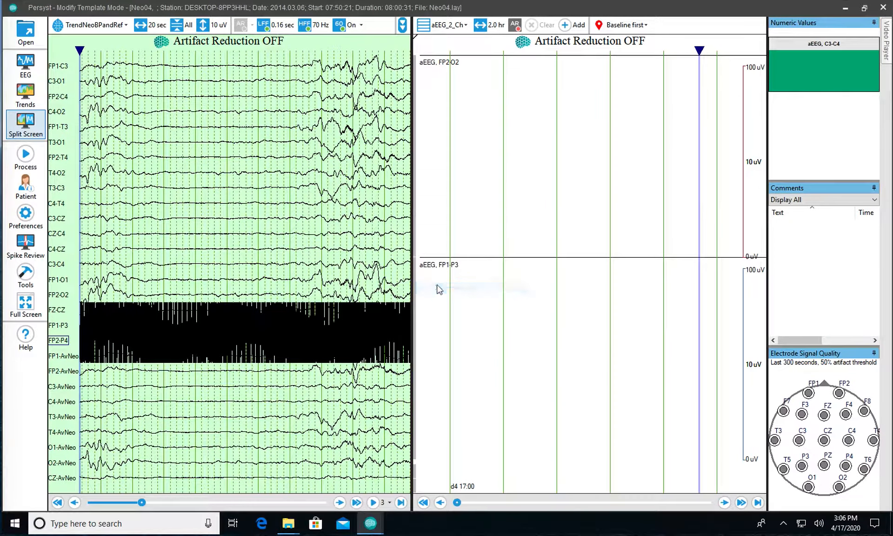
Step: Replicate the aEEG FP2-O2 trend in the aEEG_2_Ch panel for the FP2-P4 channel
right_click(414, 120)
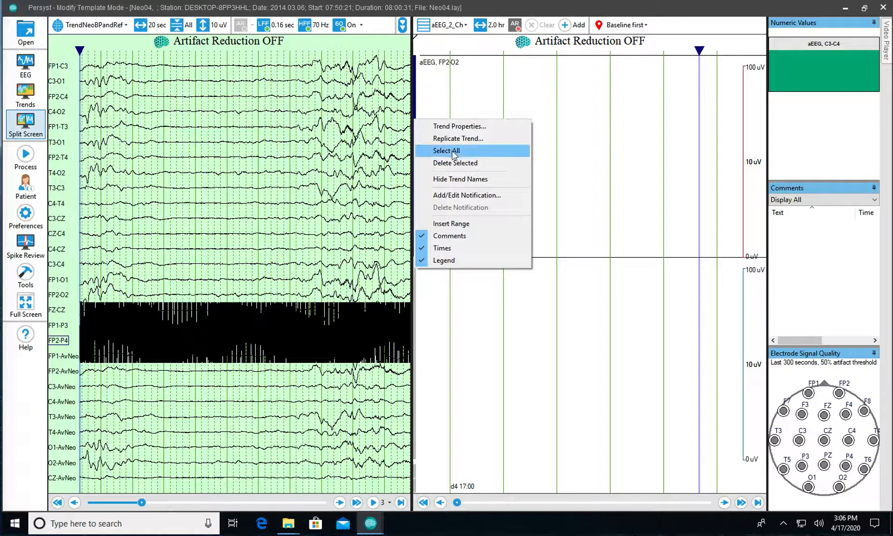
left_click(460, 139)
left_click_drag(463, 219, 462, 298)
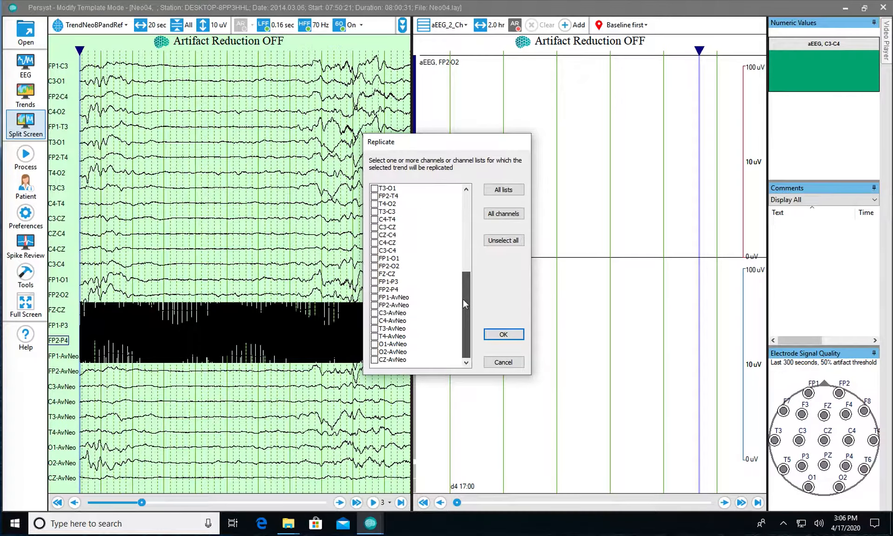
left_click(373, 289)
left_click(496, 335)
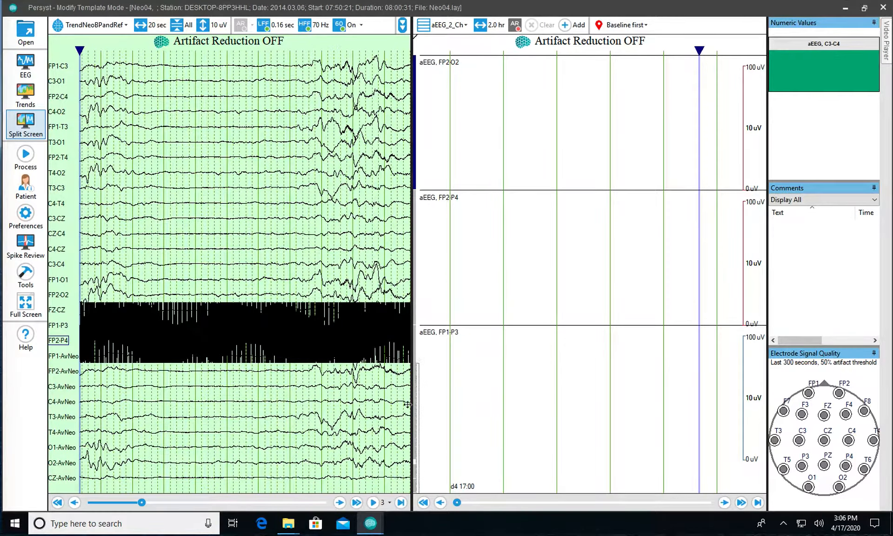
Step: Move the aEEG FP1-P3 trend above the FP2-P4 trend and delete the FP2-O2 trend from the panel
left_click_drag(406, 408, 415, 415)
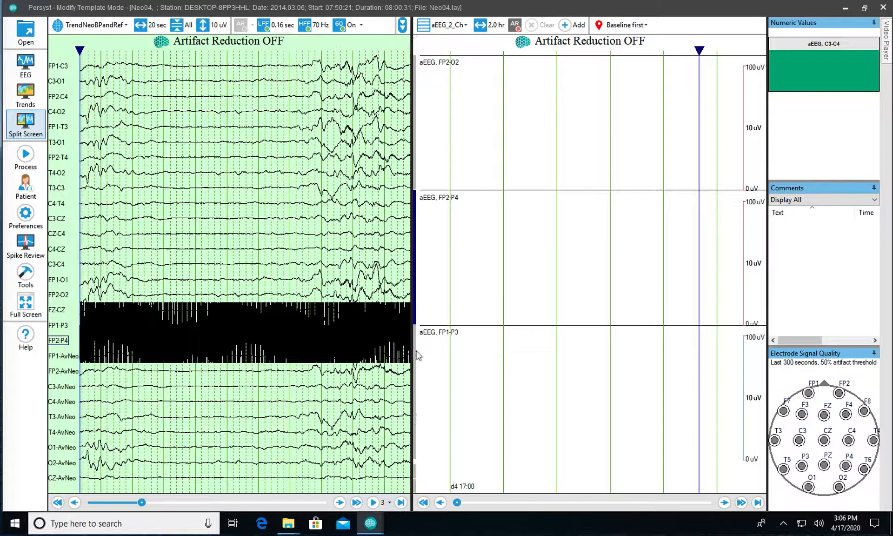
left_click_drag(414, 348, 403, 148)
right_click(417, 122)
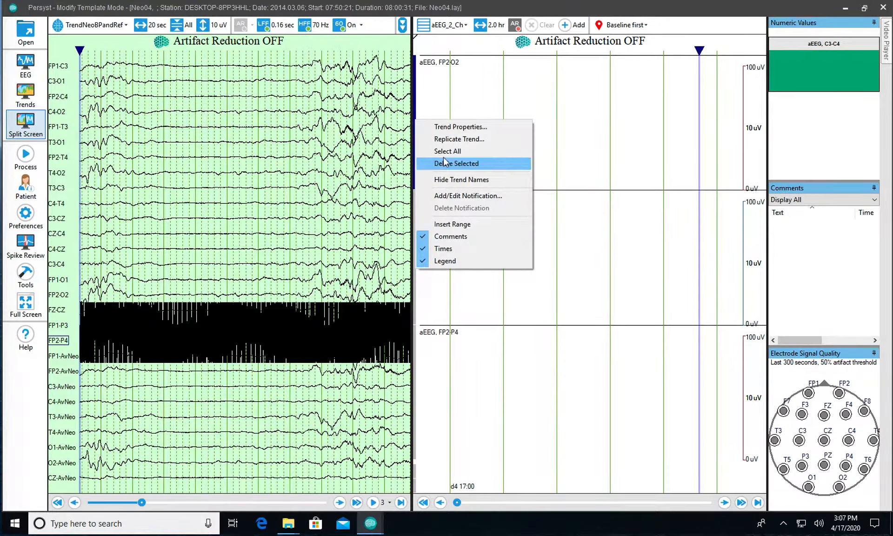
left_click(442, 163)
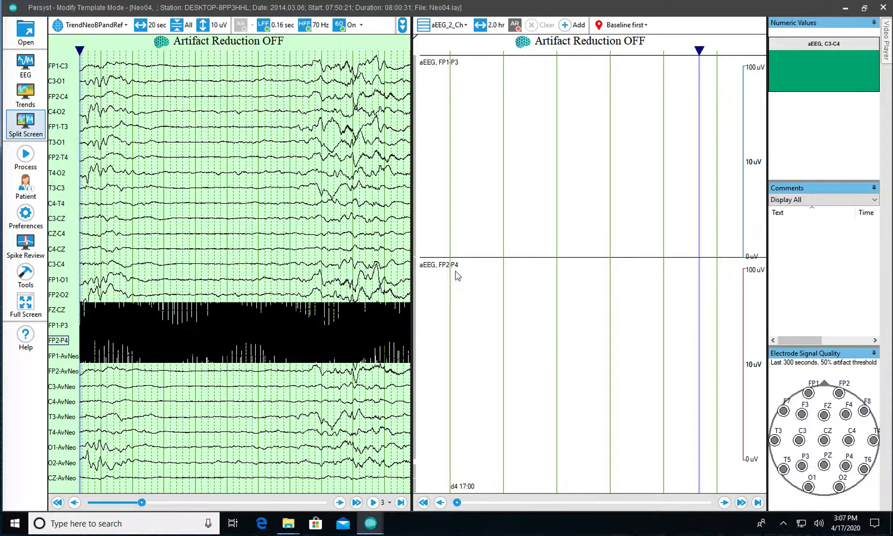
Step: Save the EEG montage under the name TrendNeoBPandRef without saving the filters
right_click(55, 345)
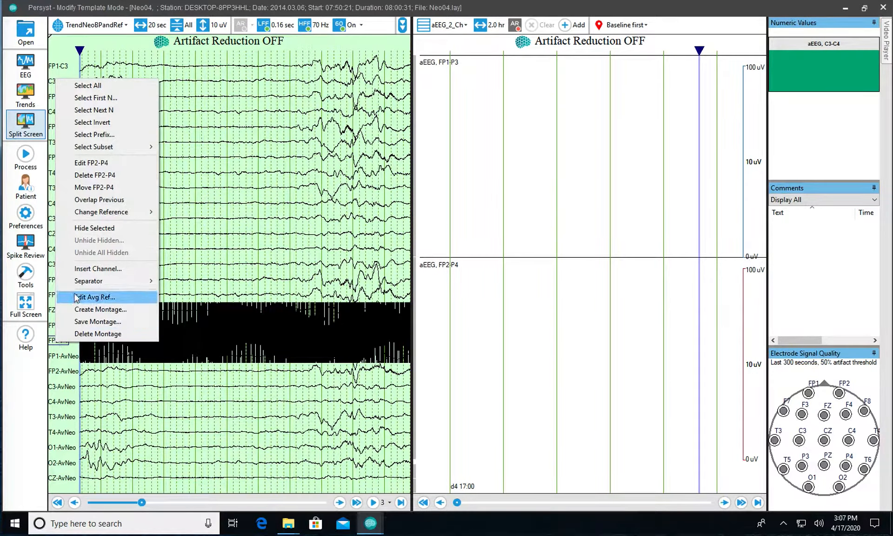
left_click(88, 321)
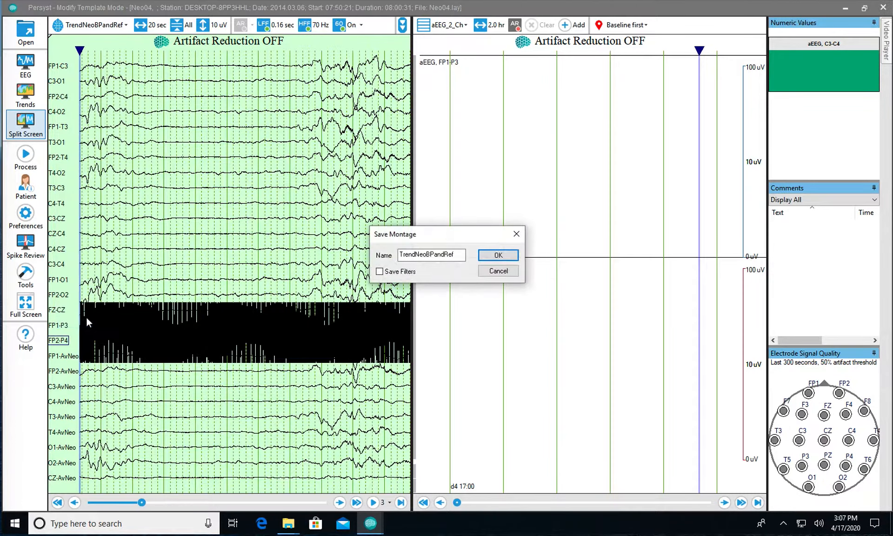
left_click(497, 255)
left_click(486, 303)
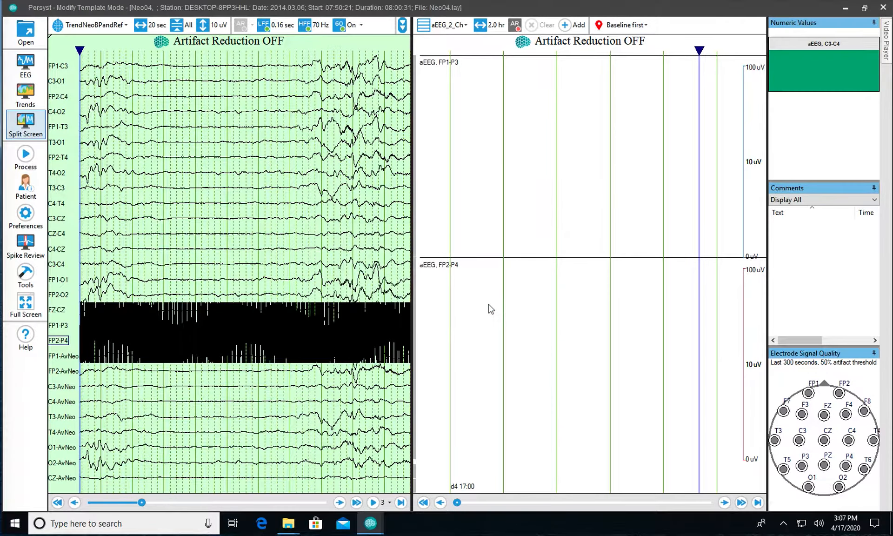
Step: Save the trend settings as NeoDraftP13E_FP12P34.mmx in the Persyst folder, replacing the existing file
left_click(29, 217)
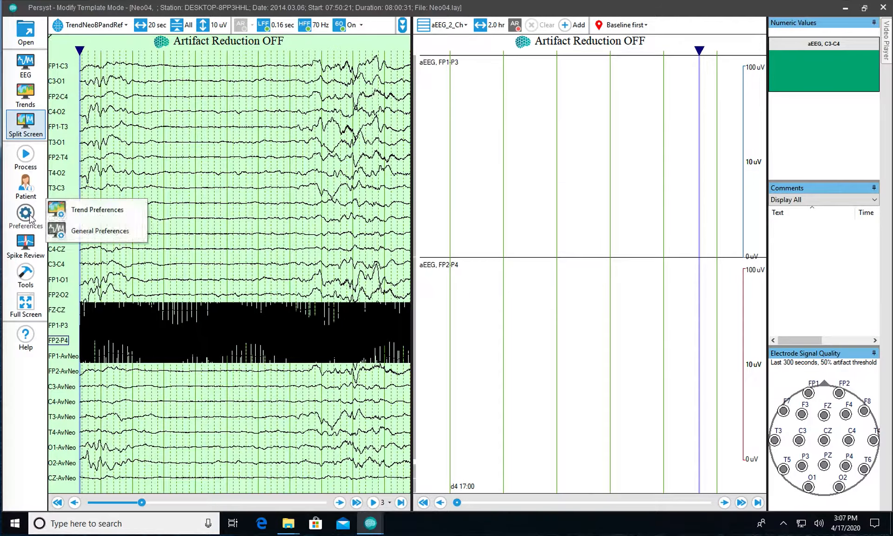
left_click(73, 215)
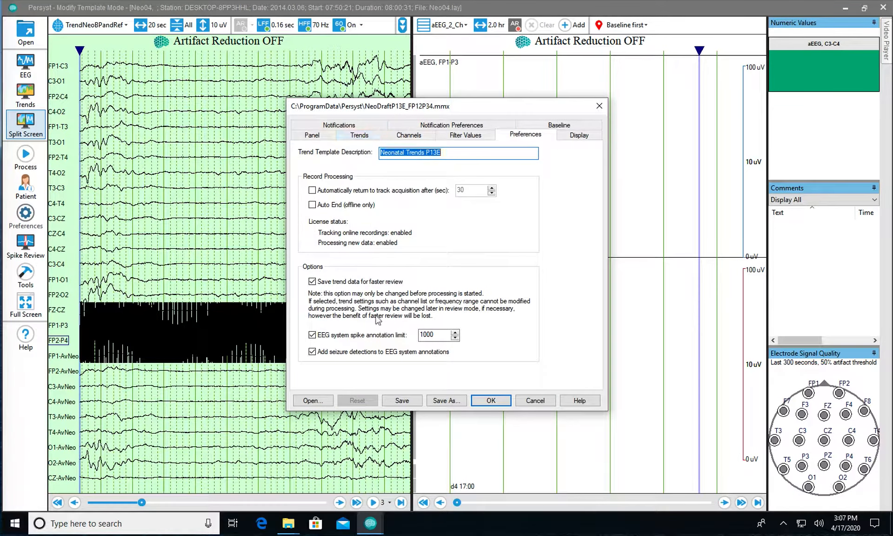
left_click(444, 403)
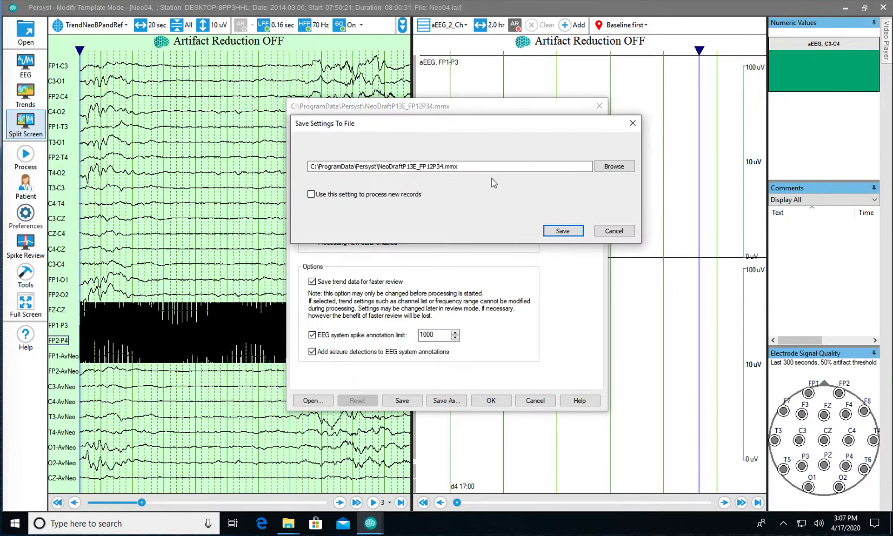
left_click(615, 167)
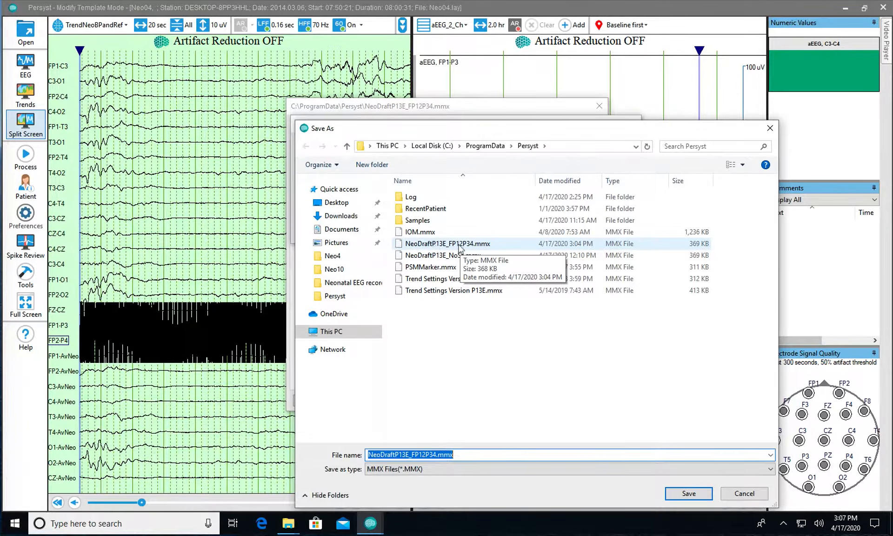
left_click(680, 494)
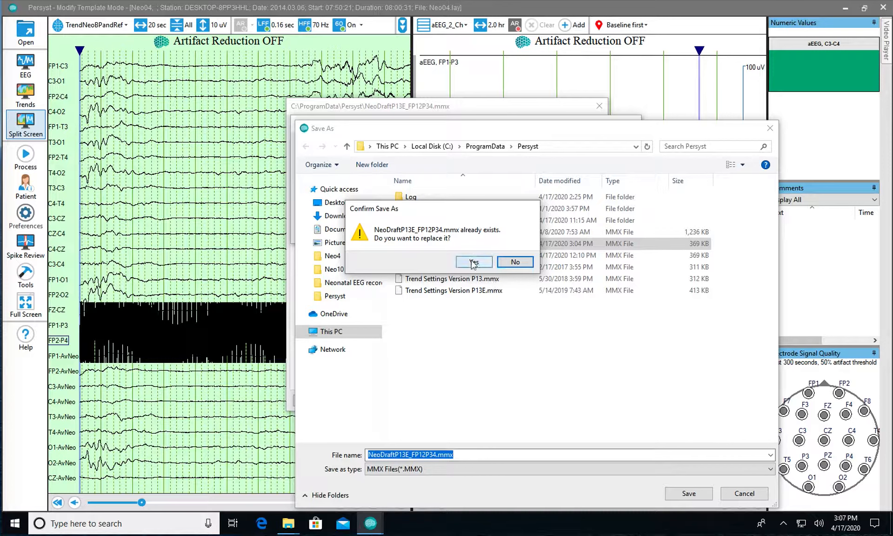
left_click(473, 263)
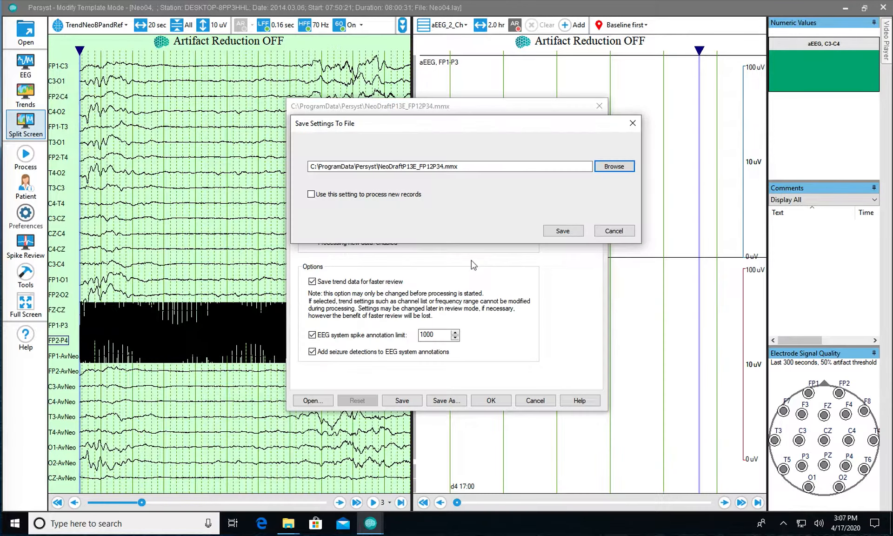
left_click(560, 231)
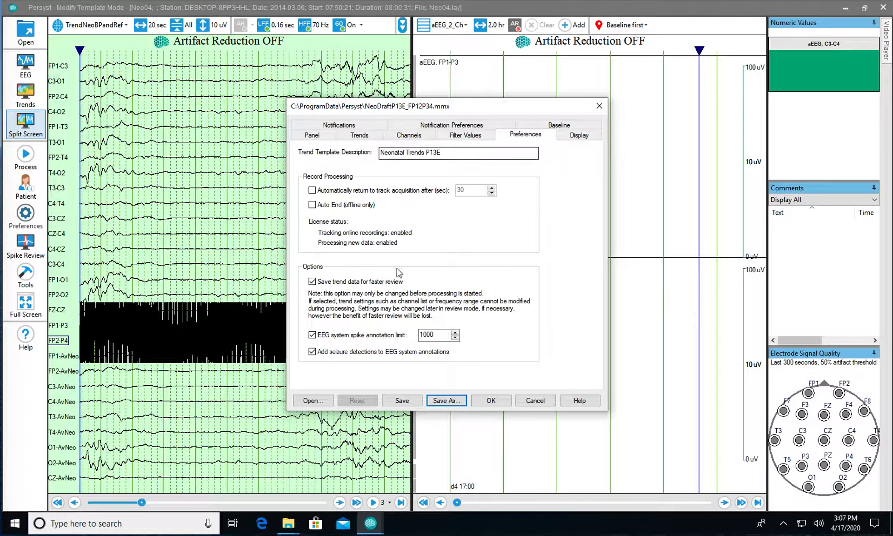
Step: Save the pending changes to the current template and open NeoDraftP13E_FP12P34.mmx from the Persyst folder
left_click(312, 400)
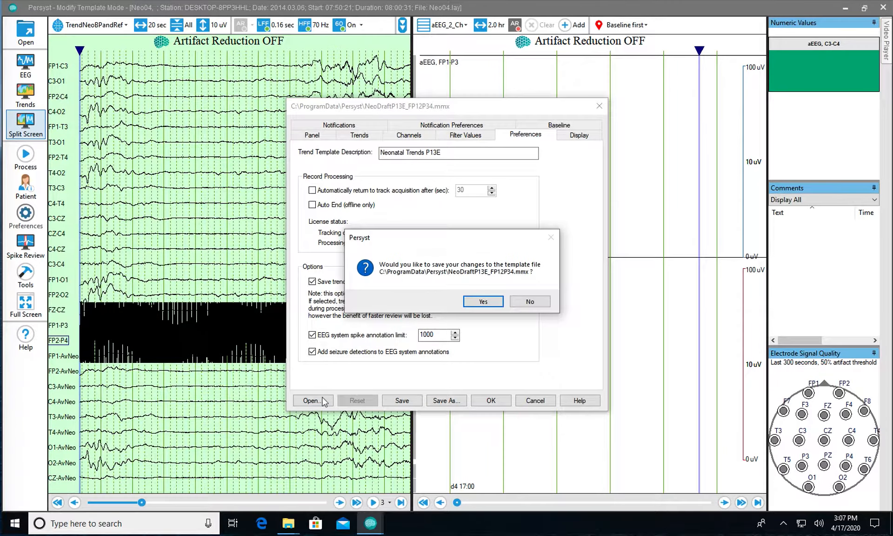
left_click(491, 304)
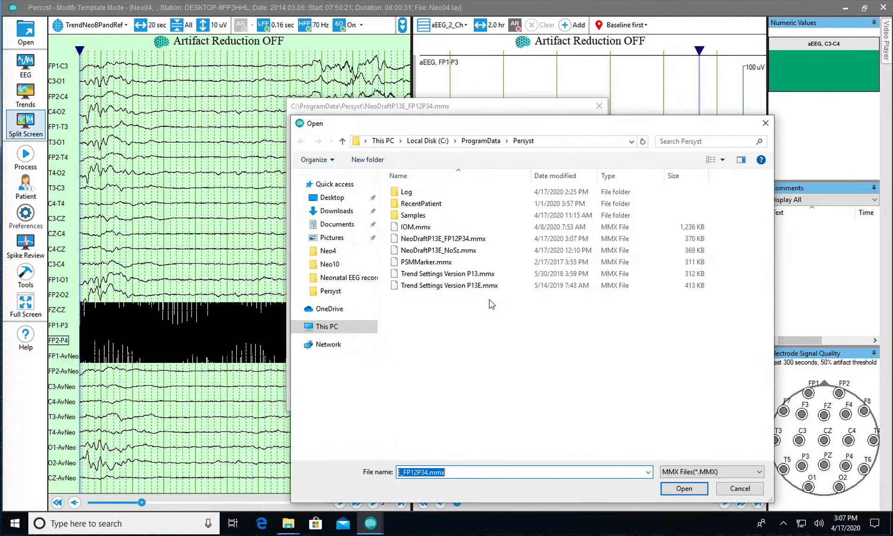
left_click(431, 239)
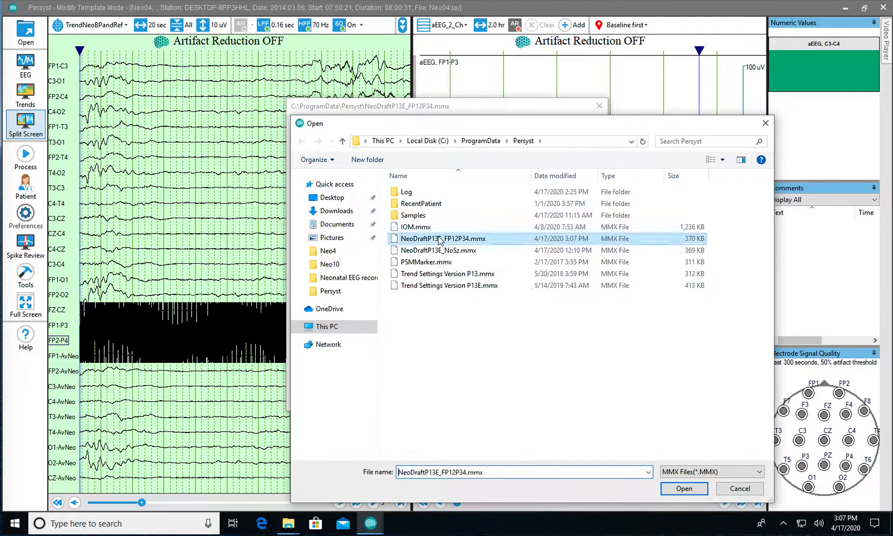
left_click(682, 488)
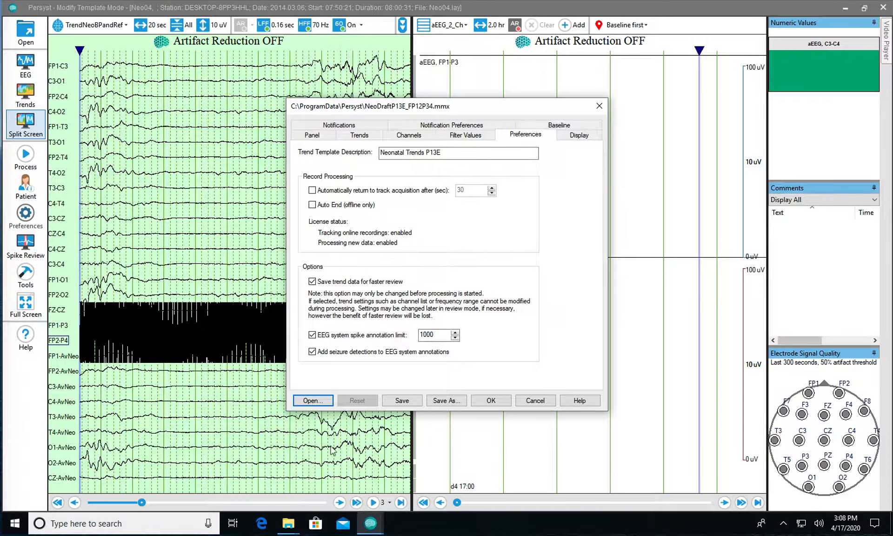
Step: Check the folder path where the trend template files are stored, saving when prompted, and leave the template preferences without opening another file
left_click(313, 399)
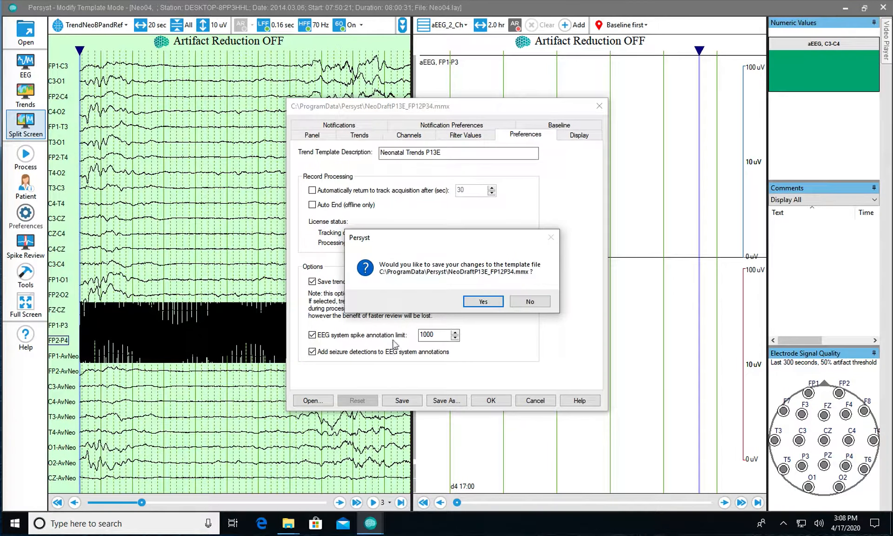
left_click(483, 302)
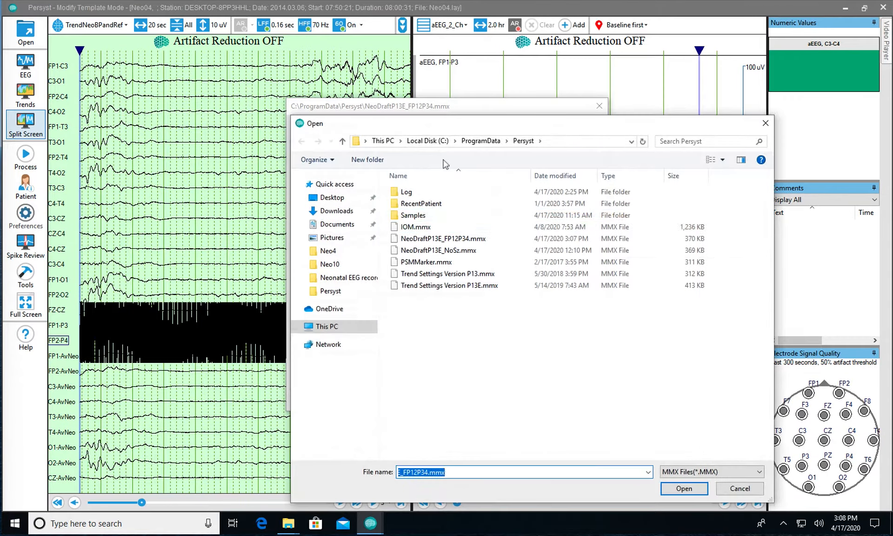
left_click(551, 138)
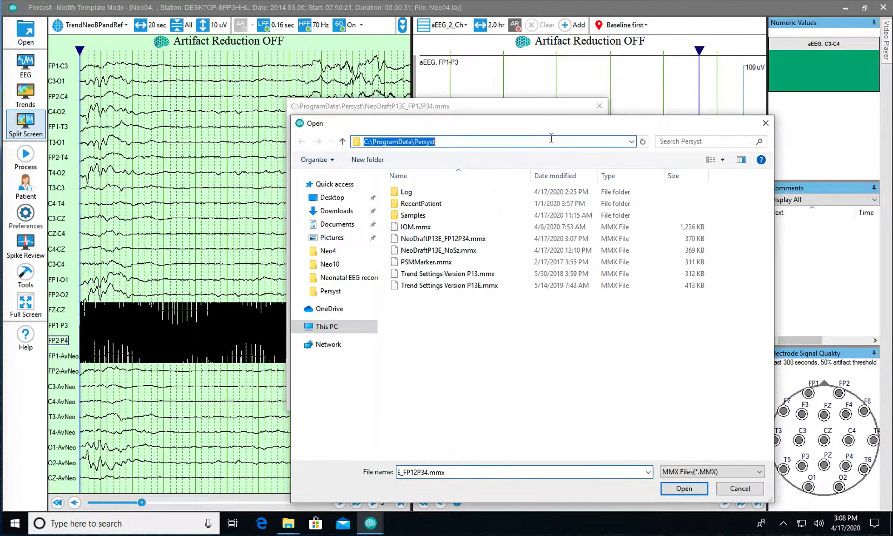
left_click(488, 143)
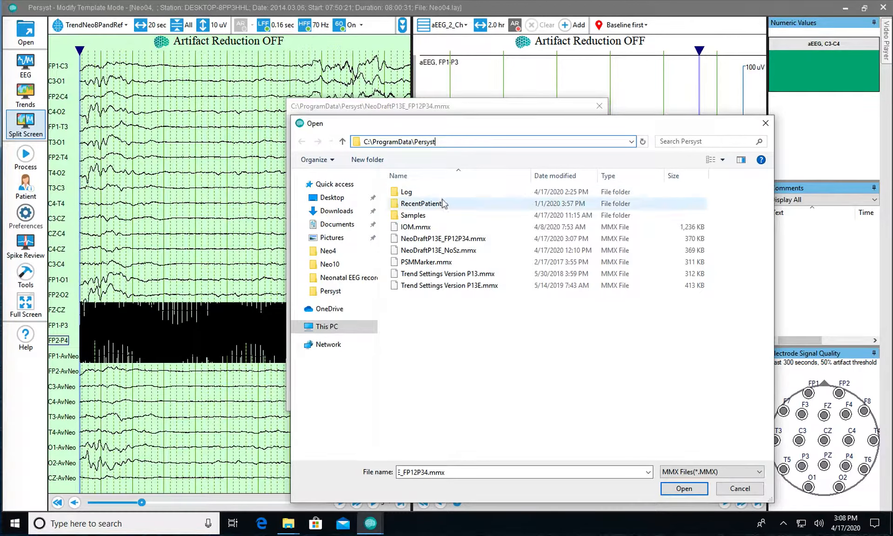
left_click(729, 487)
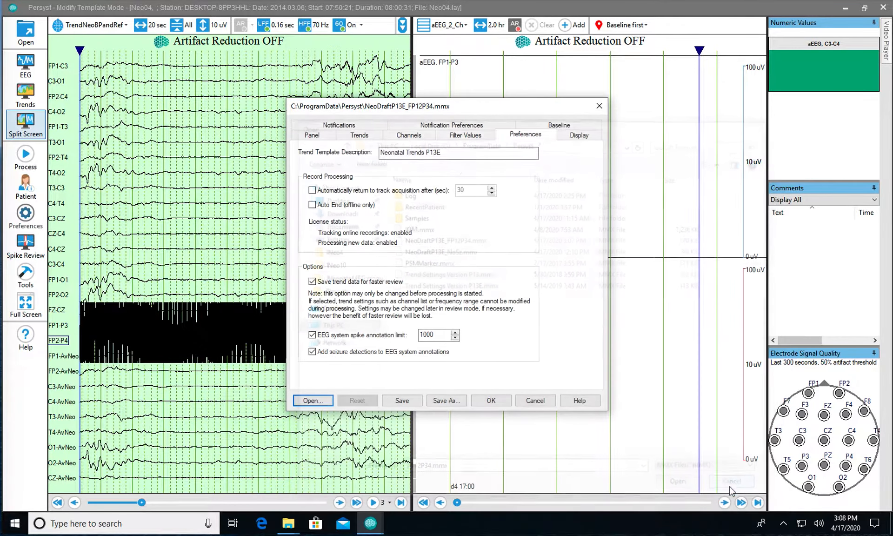
left_click(536, 401)
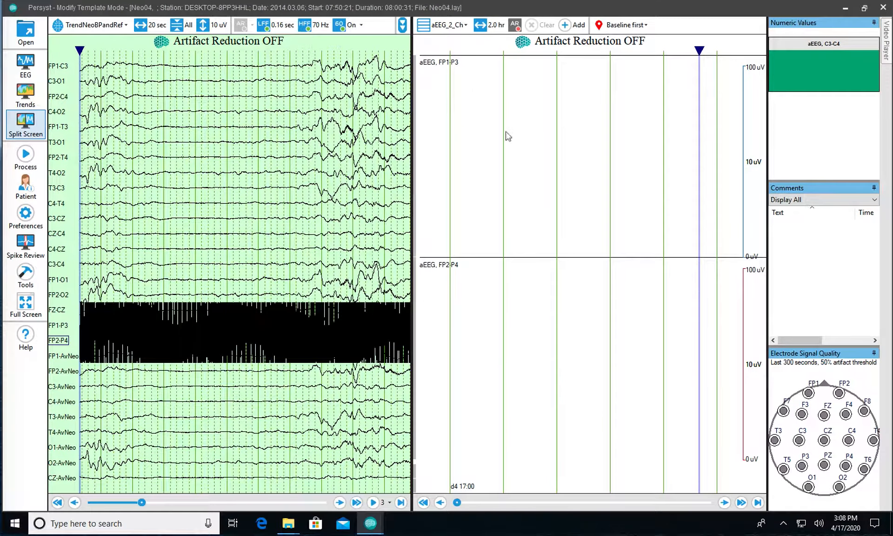
Step: Look at the aEEG_3_Ch panel's trend options and the channel choices for its FP1-O1 trend, and return to the aEEG_2_Ch panel
left_click(445, 24)
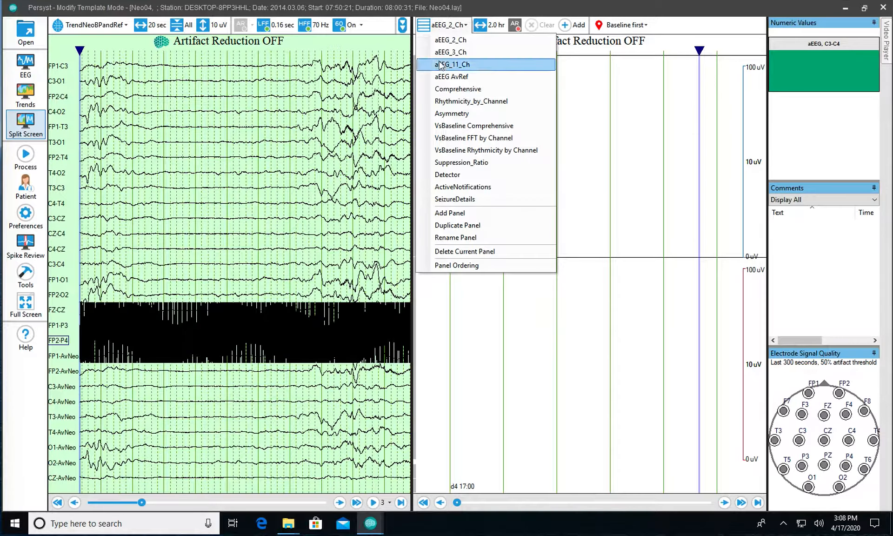
left_click(441, 55)
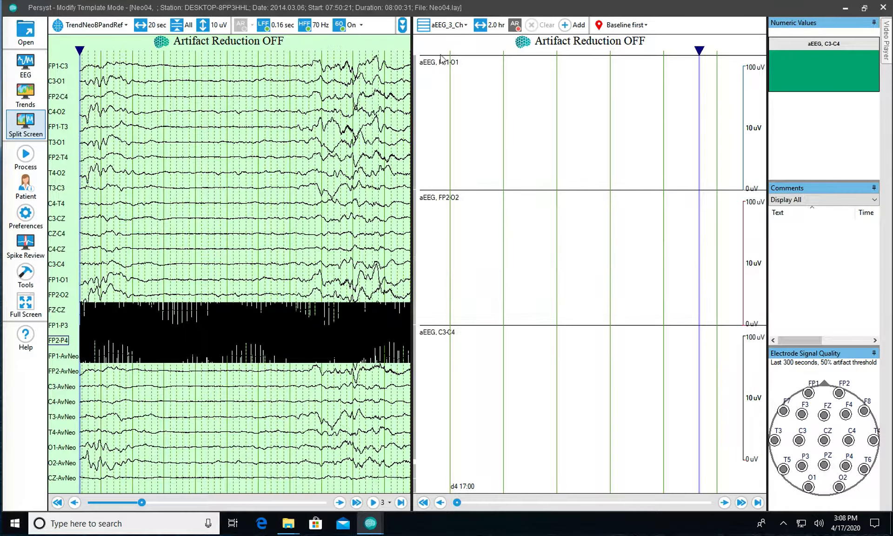
right_click(415, 79)
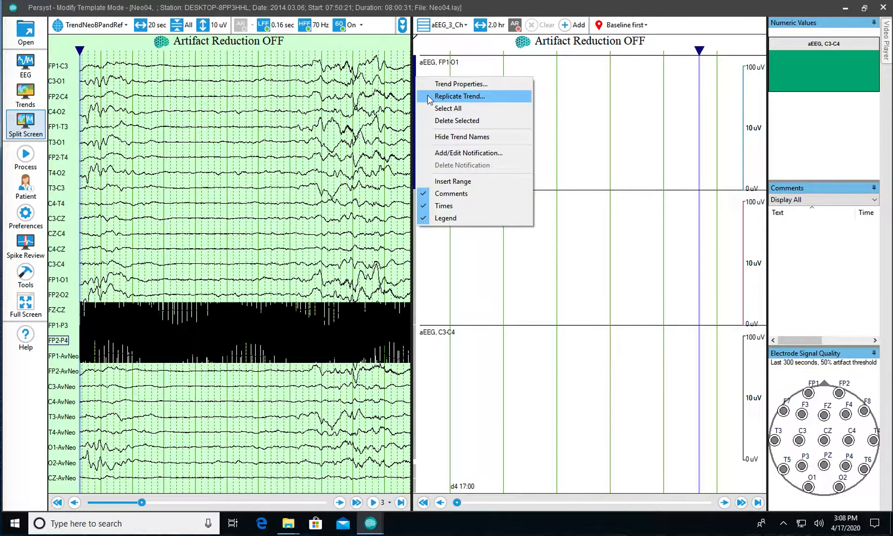
left_click(620, 111)
left_click(457, 64)
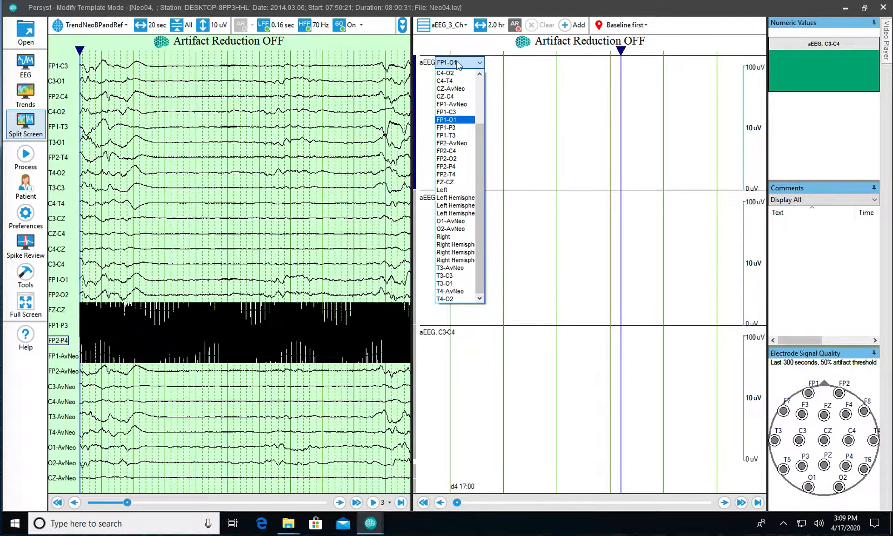
left_click(455, 27)
left_click(454, 27)
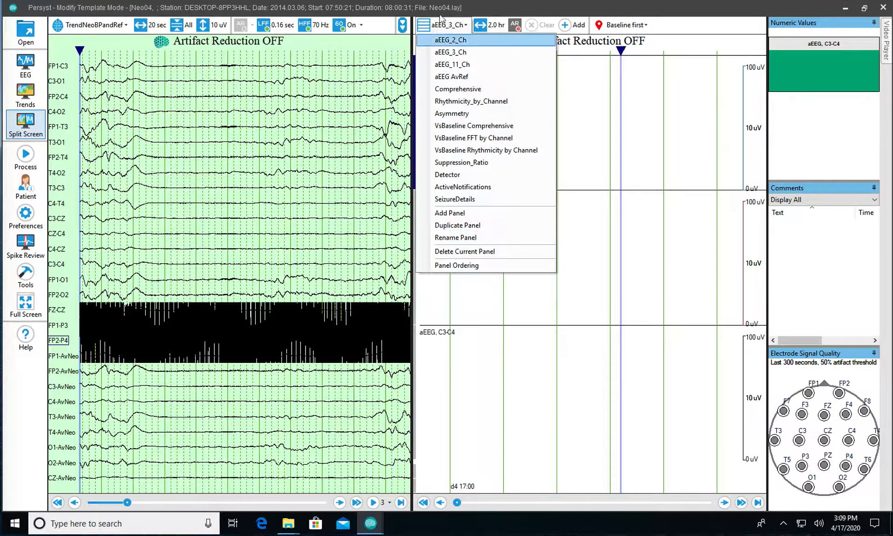
left_click(445, 41)
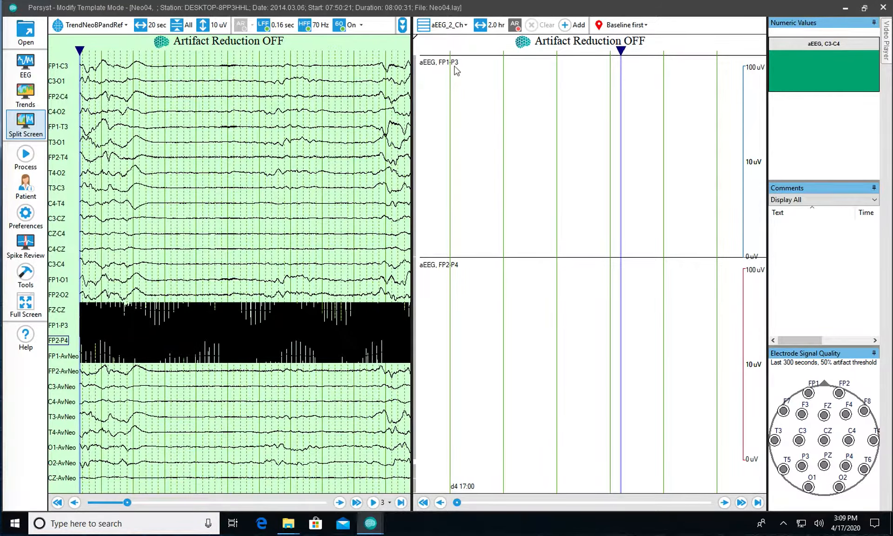
Step: Examine the output type and color settings of the aEEG FP1-P3 and FP2-P4 trends without changing them
double_click(434, 64)
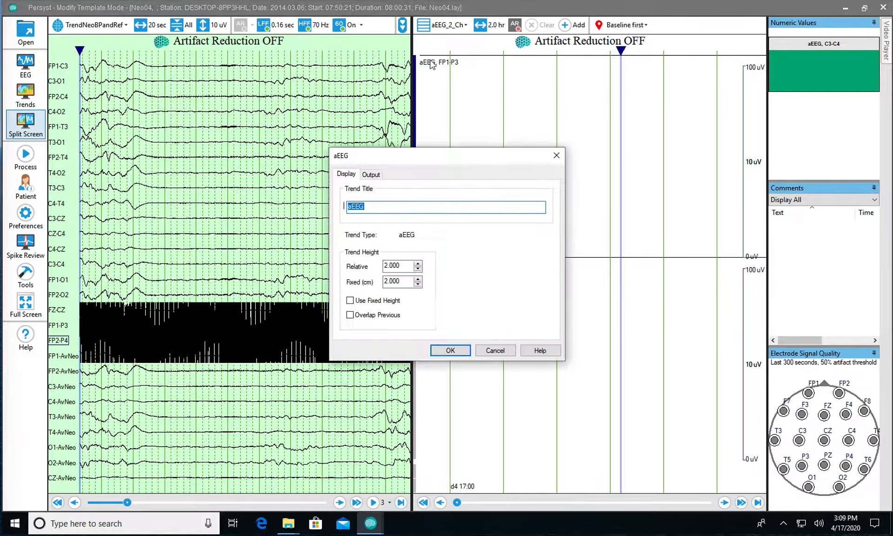
left_click(376, 177)
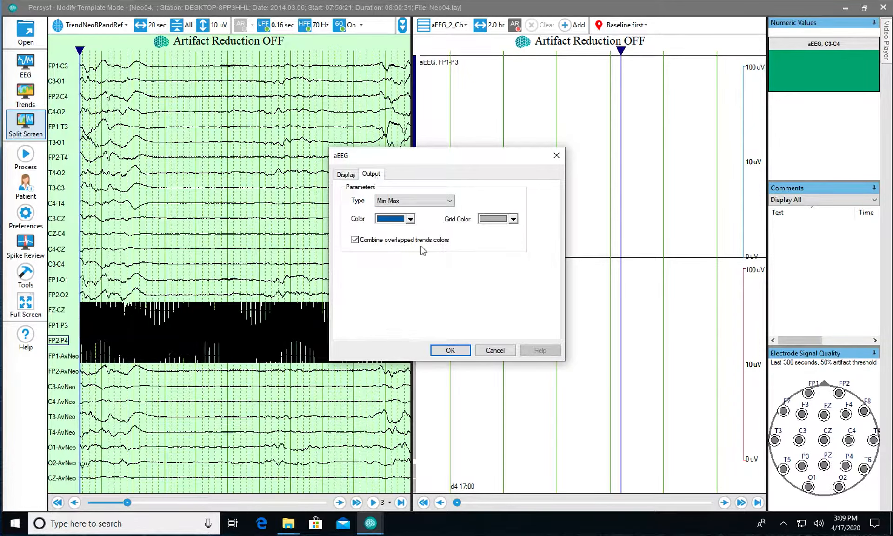
left_click(494, 350)
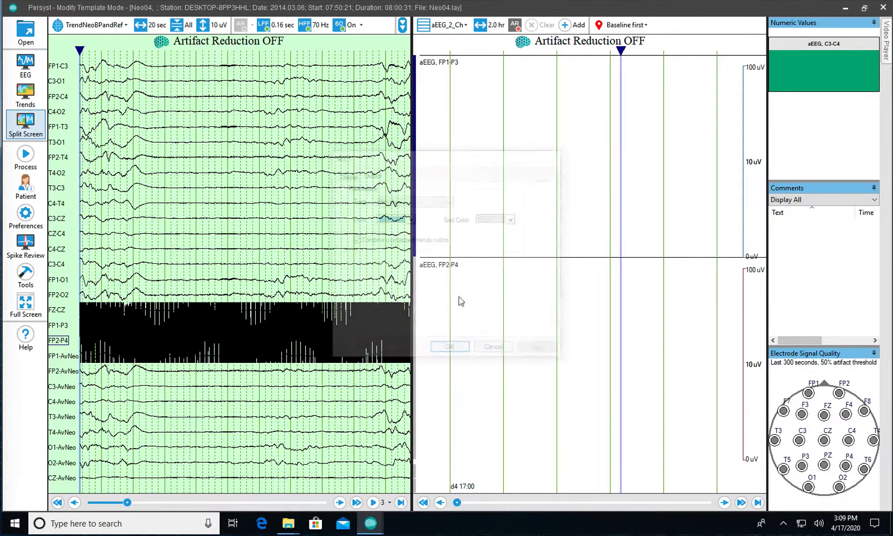
double_click(428, 264)
left_click(372, 175)
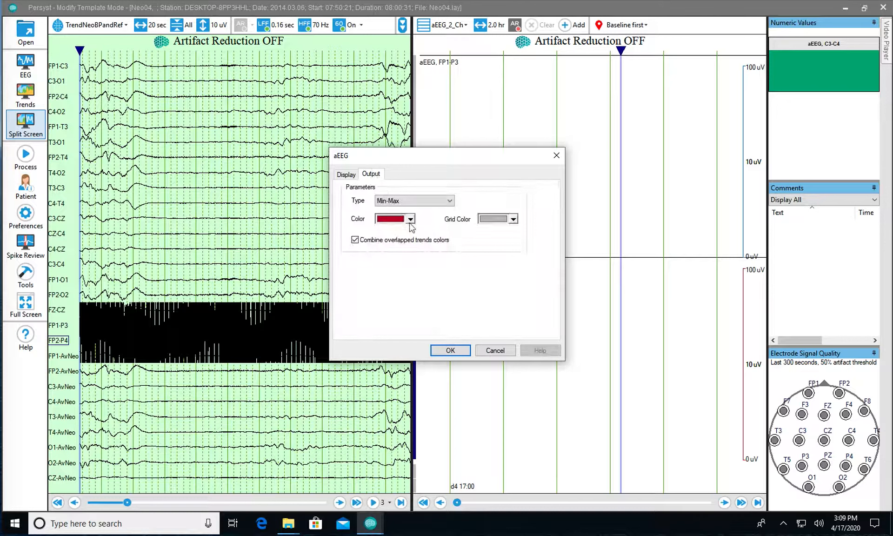
left_click(410, 219)
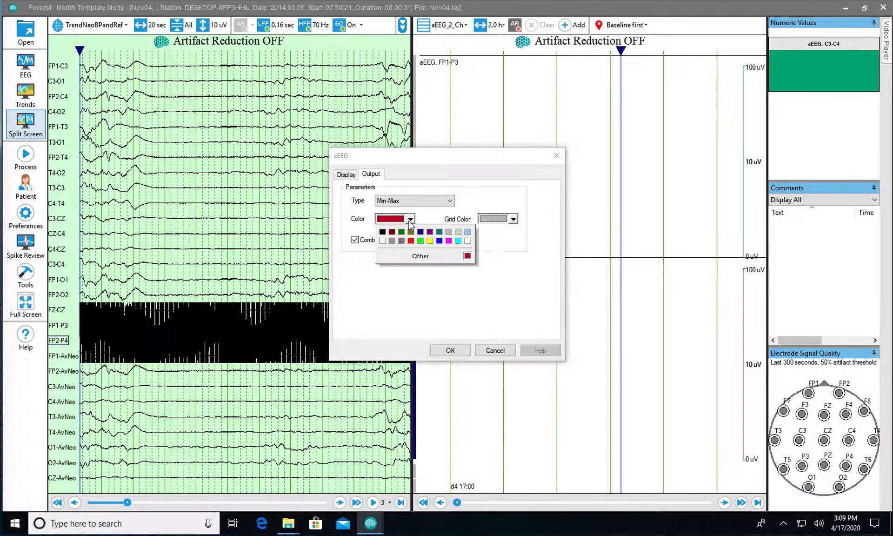
left_click(492, 357)
left_click(495, 351)
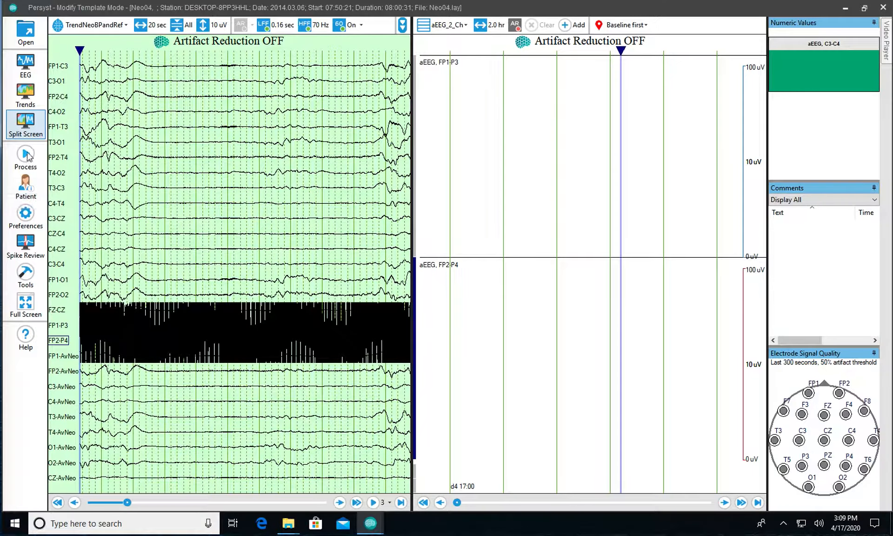
Step: Start processing the Neo04 record with the modified template
left_click(27, 156)
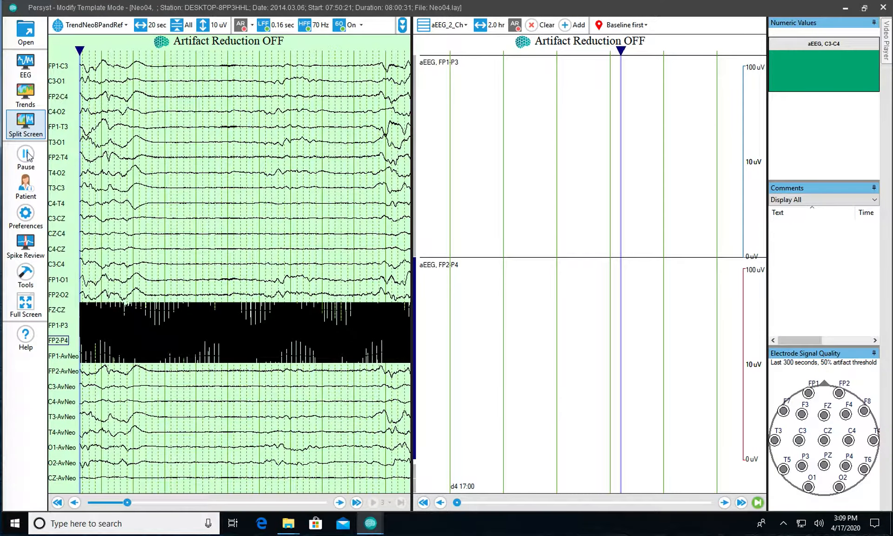
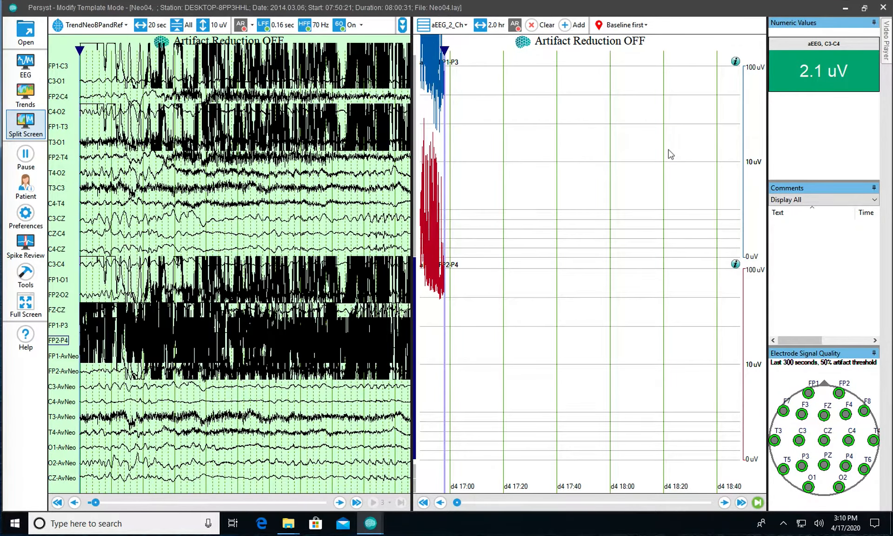
Step: Review the aEEG_3_Ch, aEEG_11_Ch, aEEG AvRef and Comprehensive panels during processing, and return to the aEEG_2_Ch panel
left_click(449, 25)
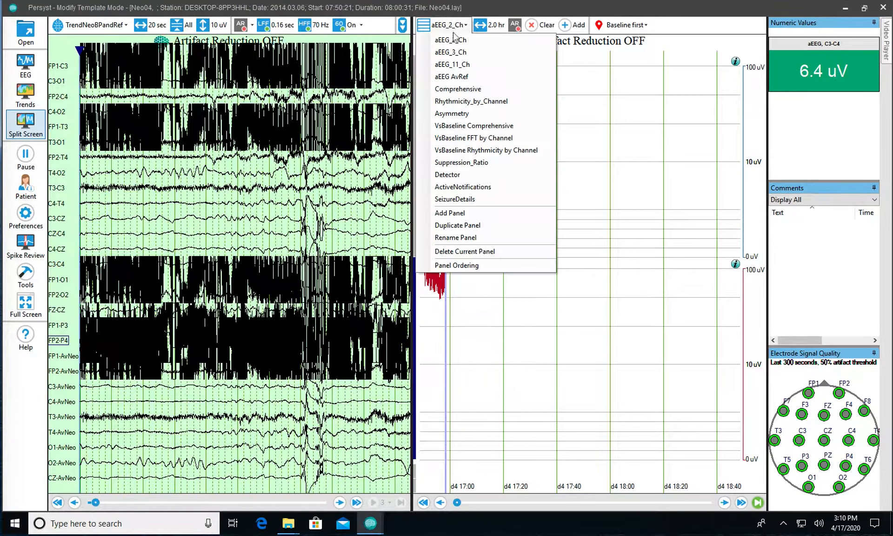
left_click(450, 52)
left_click(454, 25)
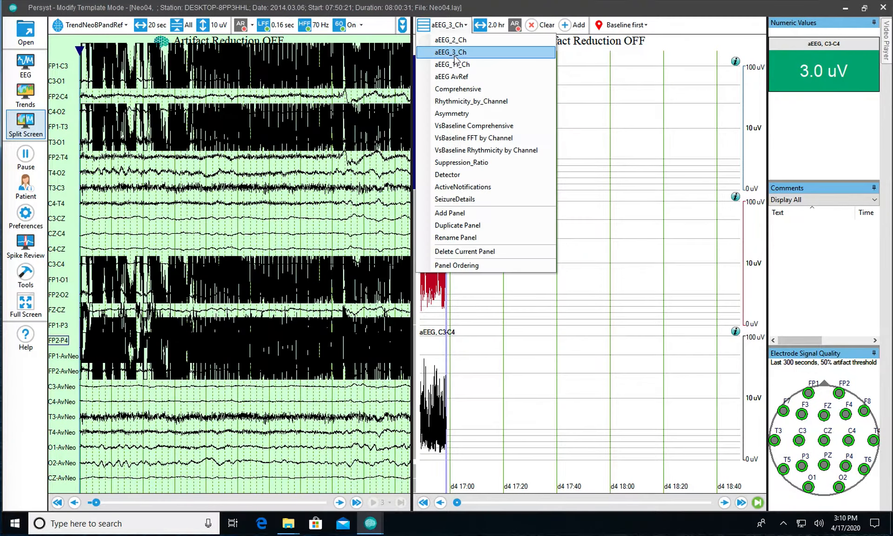
left_click(453, 64)
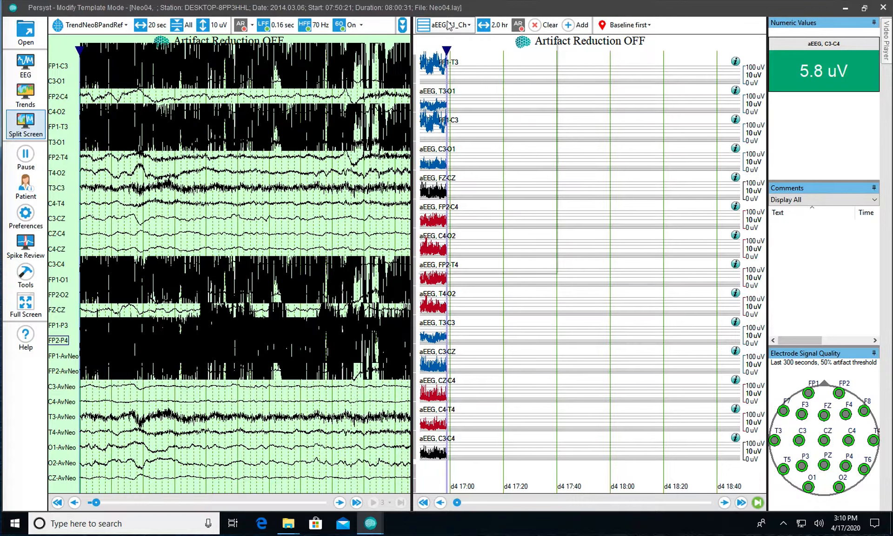
left_click(449, 25)
left_click(453, 75)
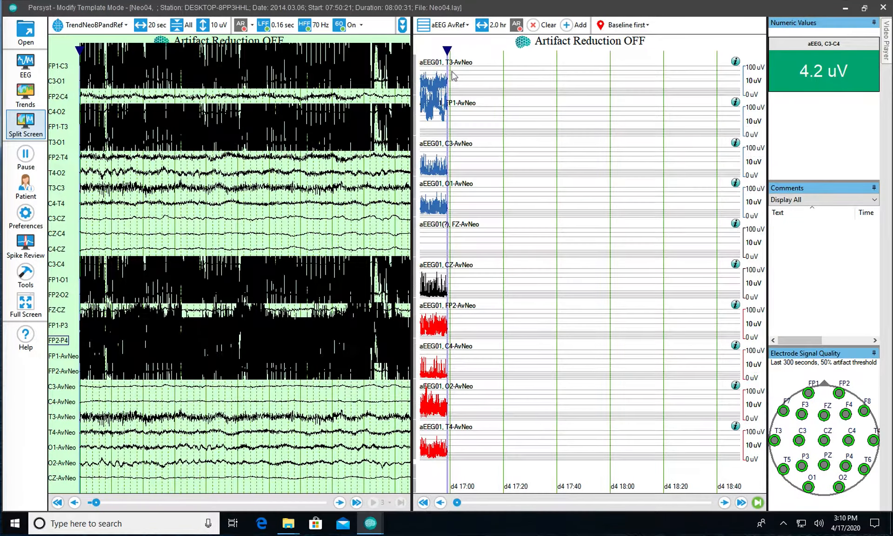
left_click(448, 26)
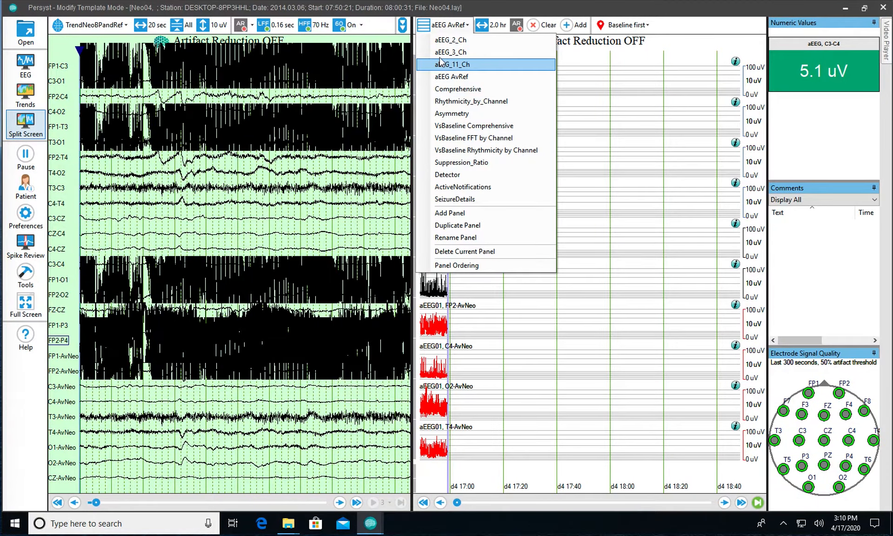
left_click(446, 89)
left_click(449, 26)
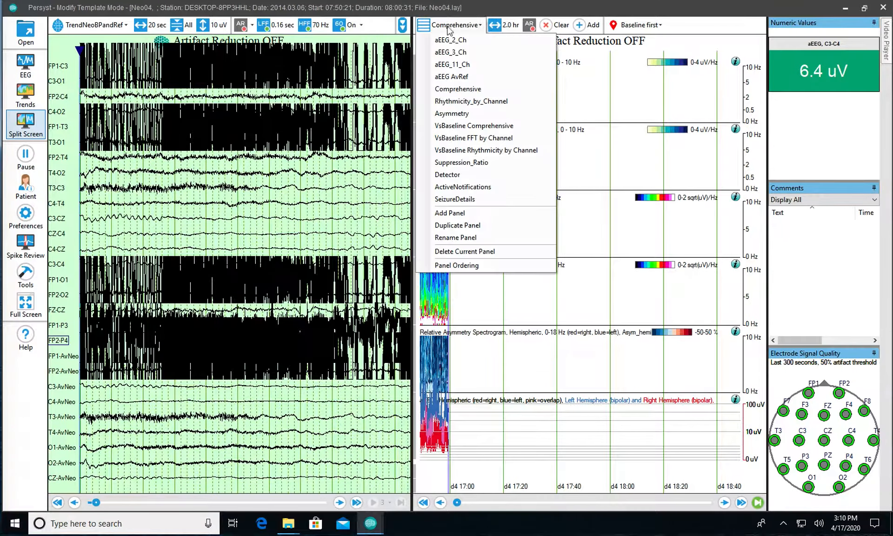
left_click(450, 40)
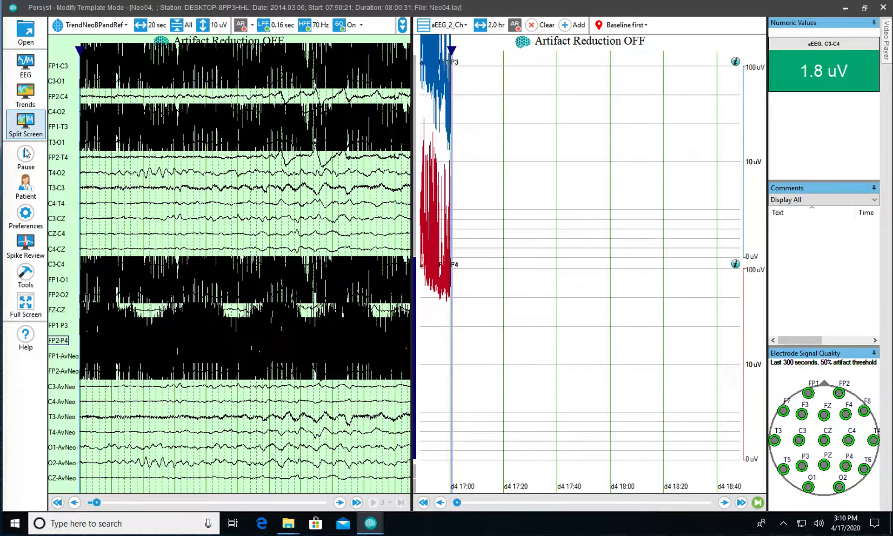
Step: Pause the record processing and delete the baseline named first
left_click(25, 155)
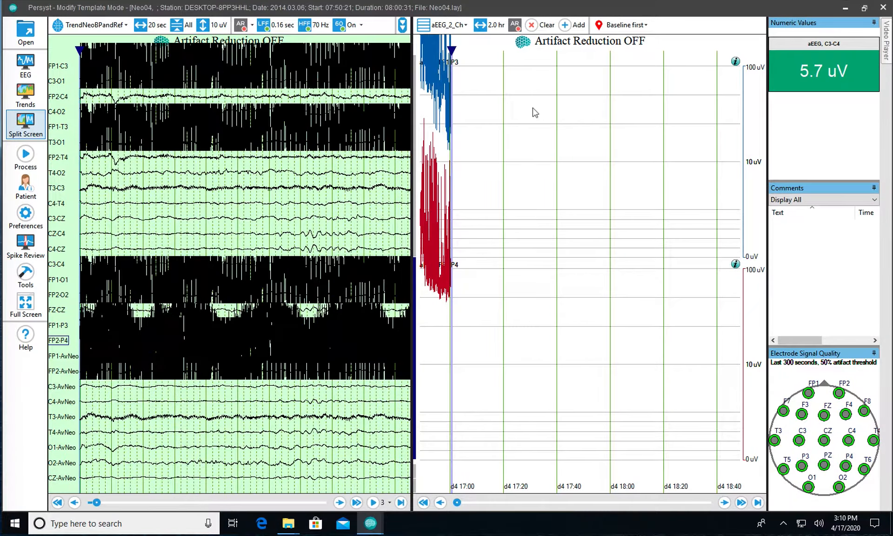
left_click(622, 27)
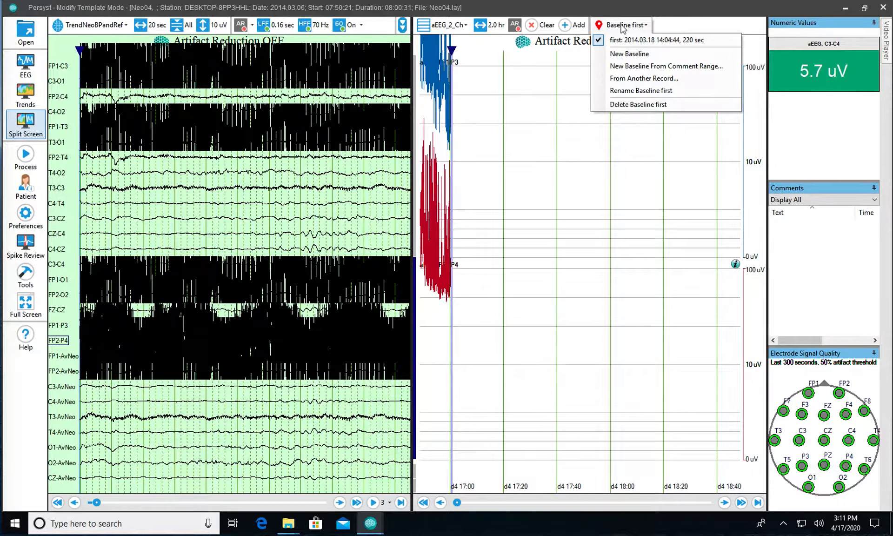
left_click(625, 106)
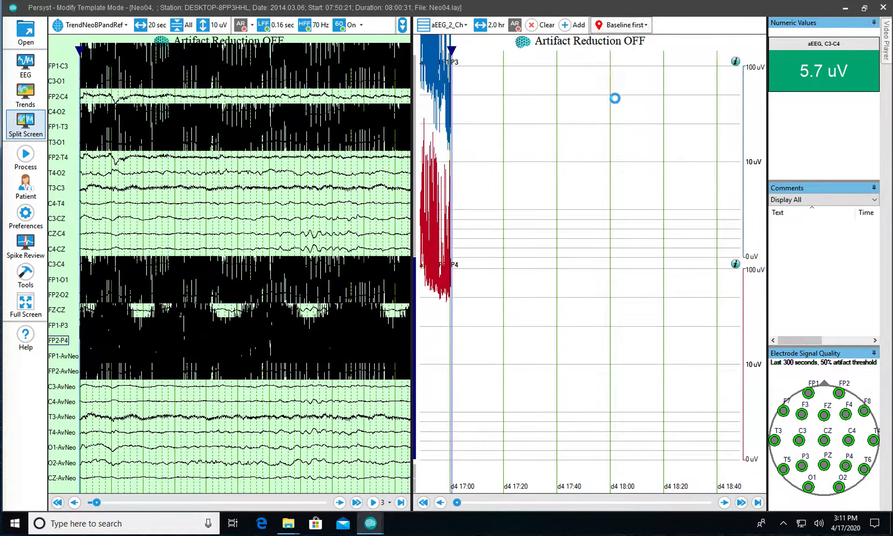
left_click(465, 300)
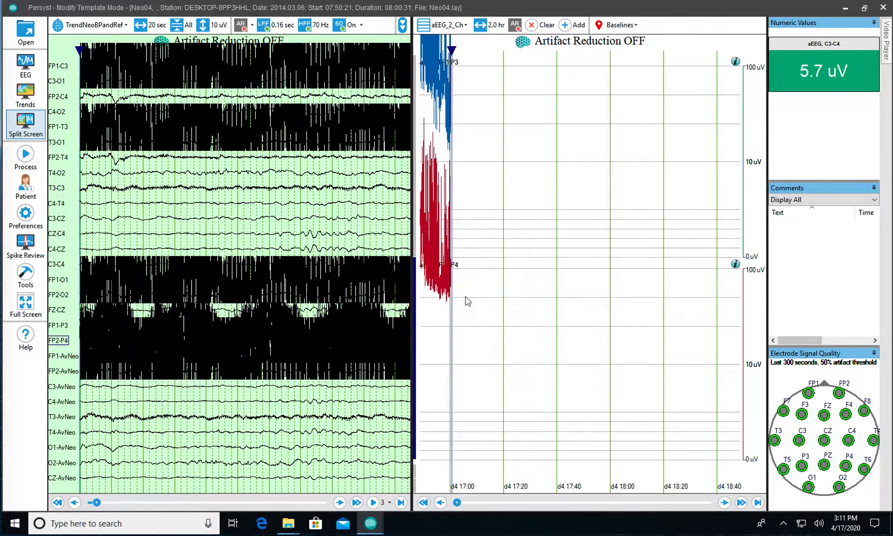
Step: Check the baseline list, accept the trend preferences, and leave template modification, saving the changes to NeoDraftP13E_FP12P34.mmx
left_click(633, 24)
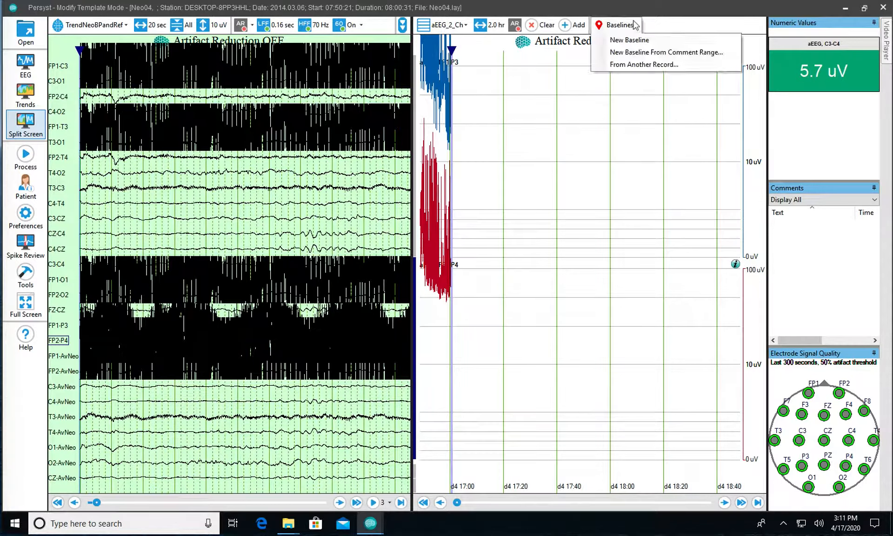
left_click(634, 24)
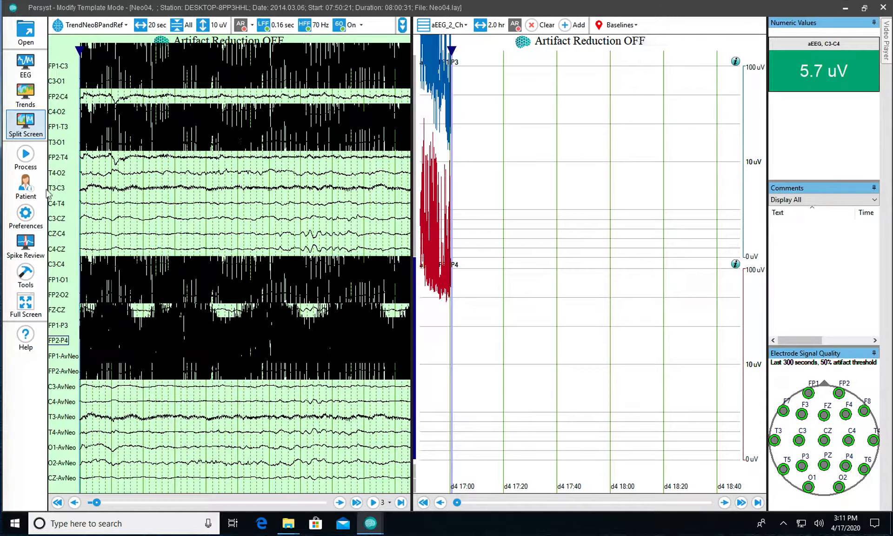
left_click(22, 218)
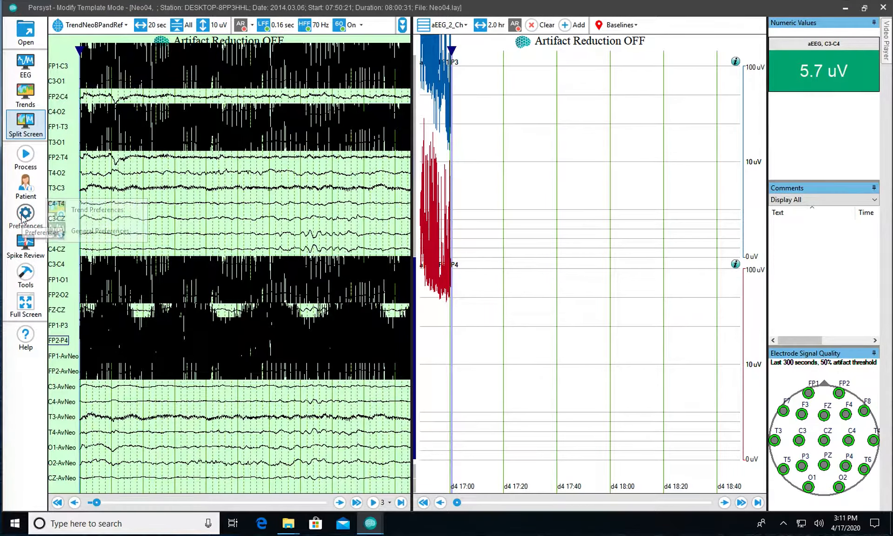
left_click(99, 210)
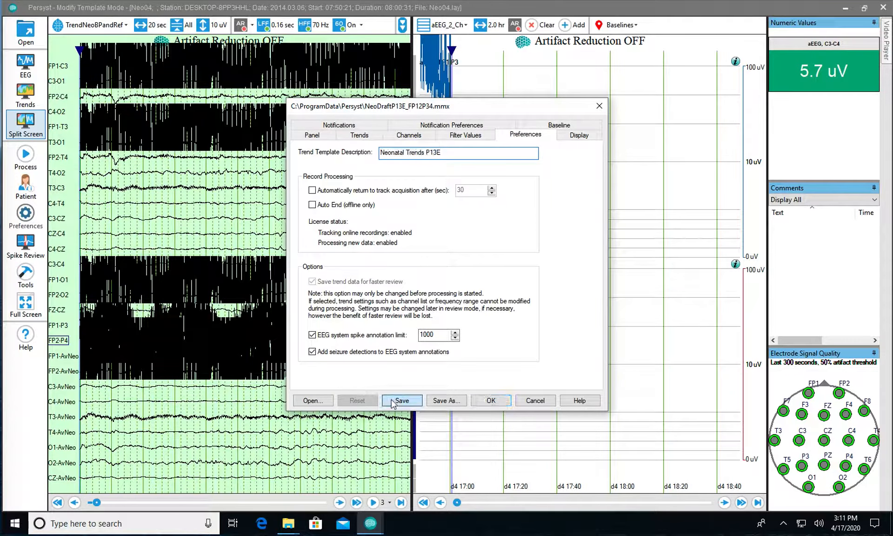
left_click(483, 400)
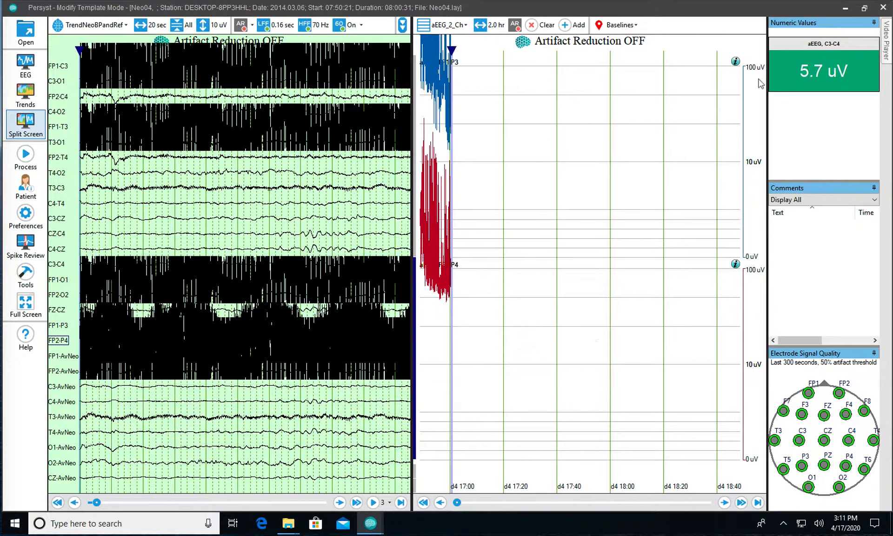
left_click(883, 8)
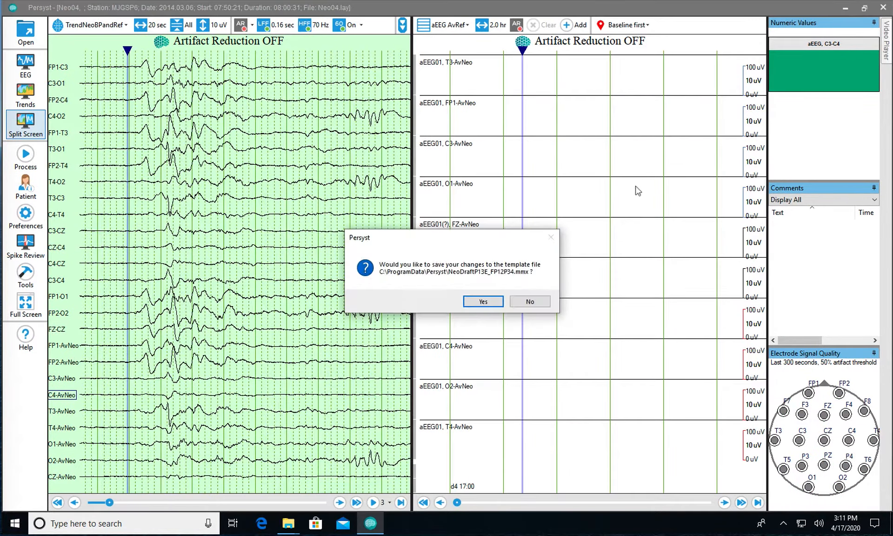
left_click(480, 304)
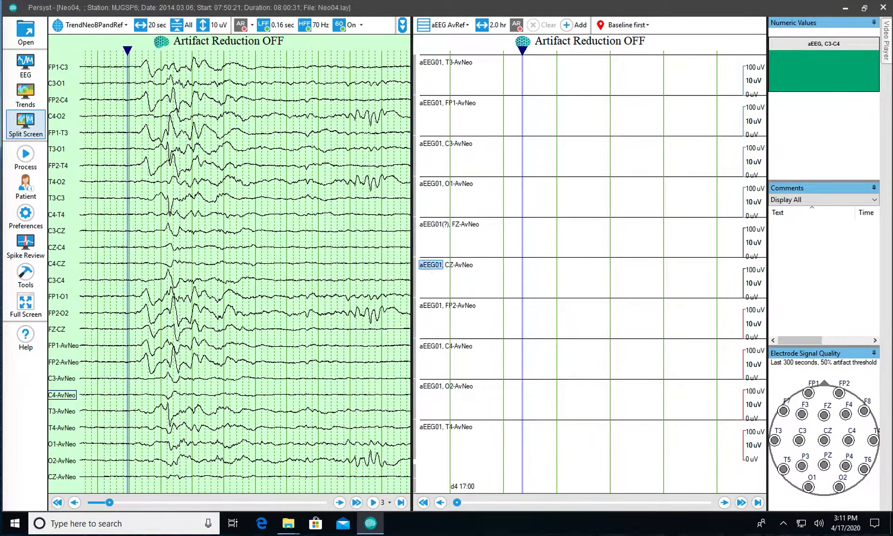
Step: Select NeoDraftP13E_FP12P34.mmx as the trend template file in the trend preferences
left_click(26, 214)
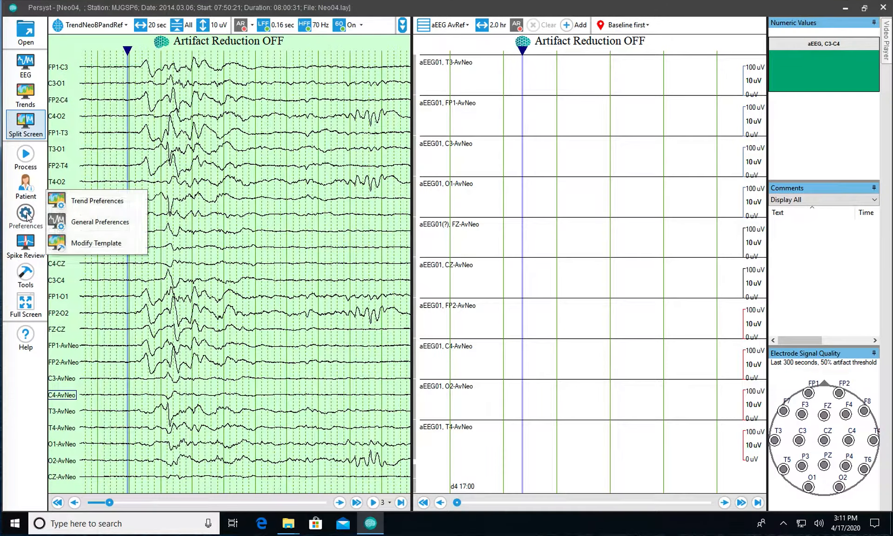
left_click(71, 200)
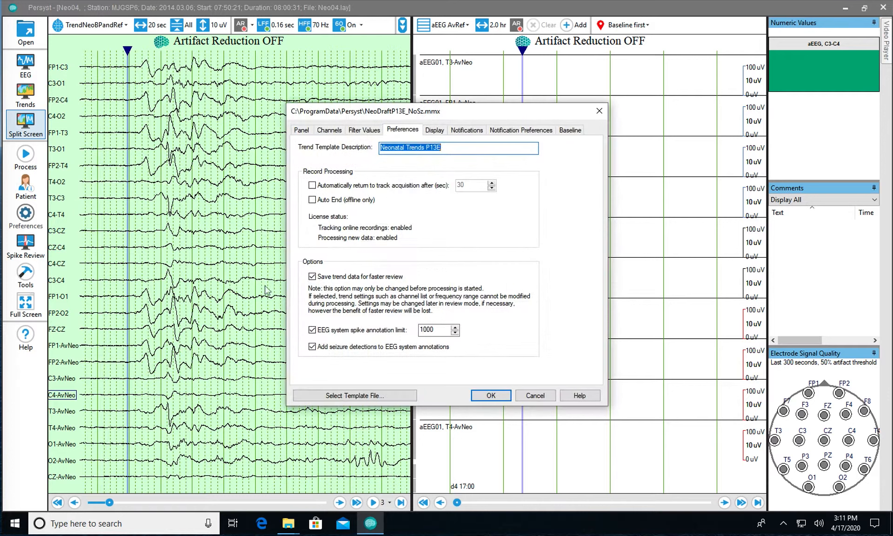
left_click(326, 395)
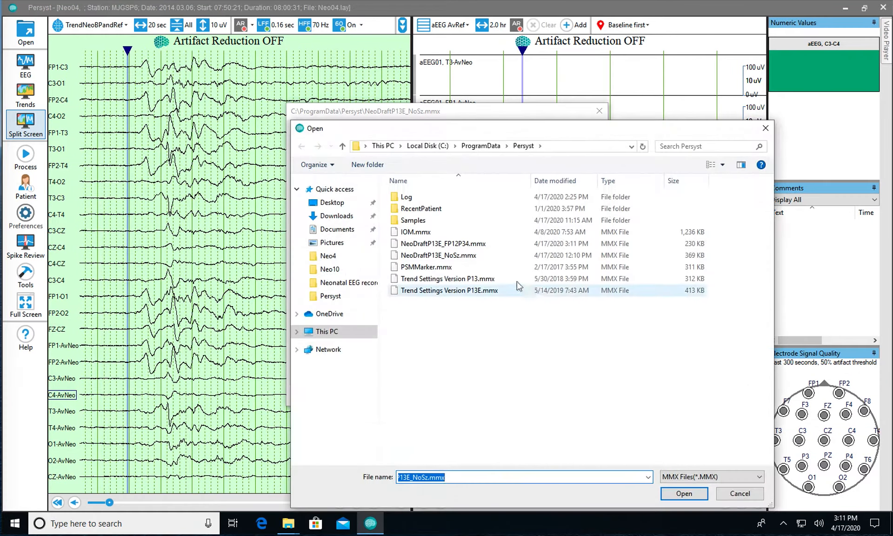
double_click(465, 244)
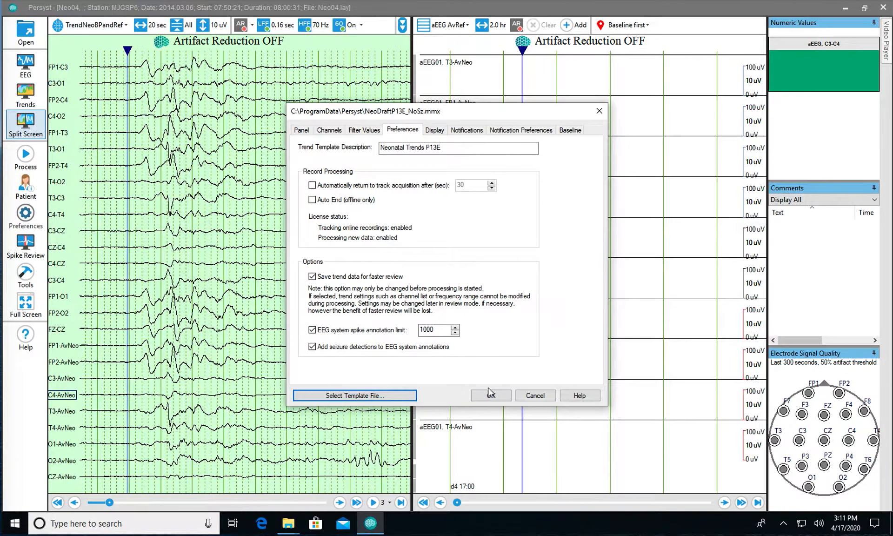
left_click(490, 395)
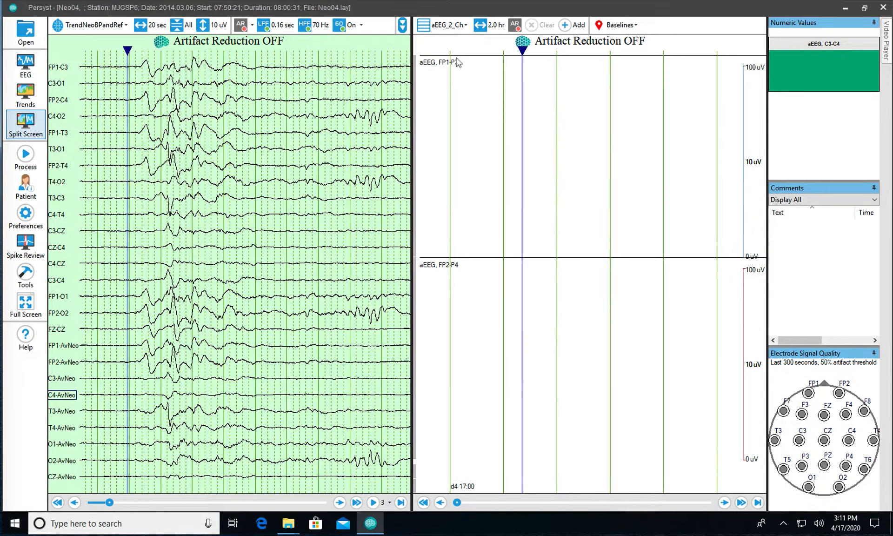
Step: Close the Neo04 record and open seizure_b.lay from the EEG2 folder of 10-20EEG Recording, declining immediate trend processing
left_click(882, 8)
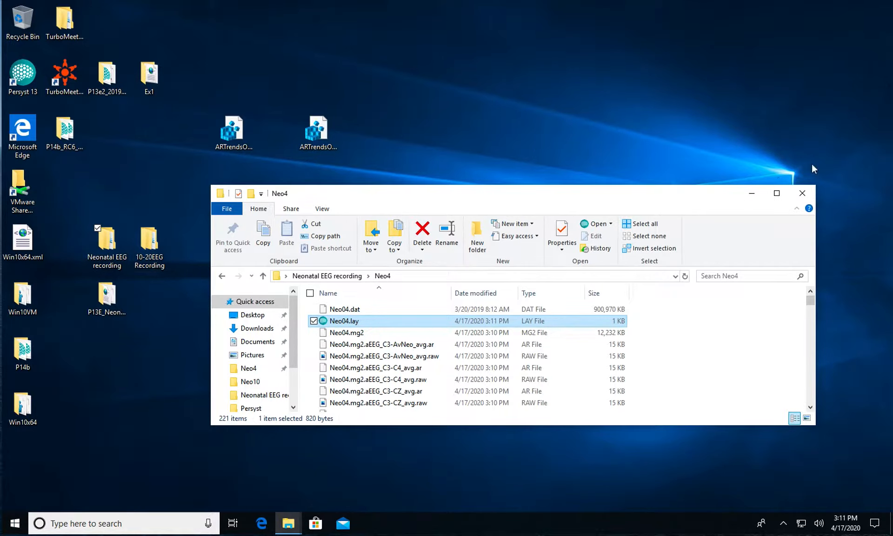
left_click(802, 194)
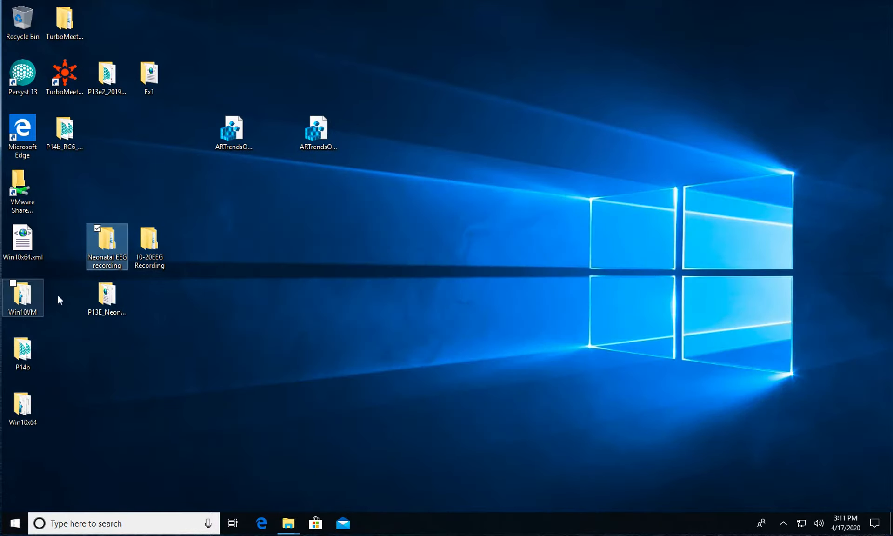
left_click(153, 237)
double_click(158, 228)
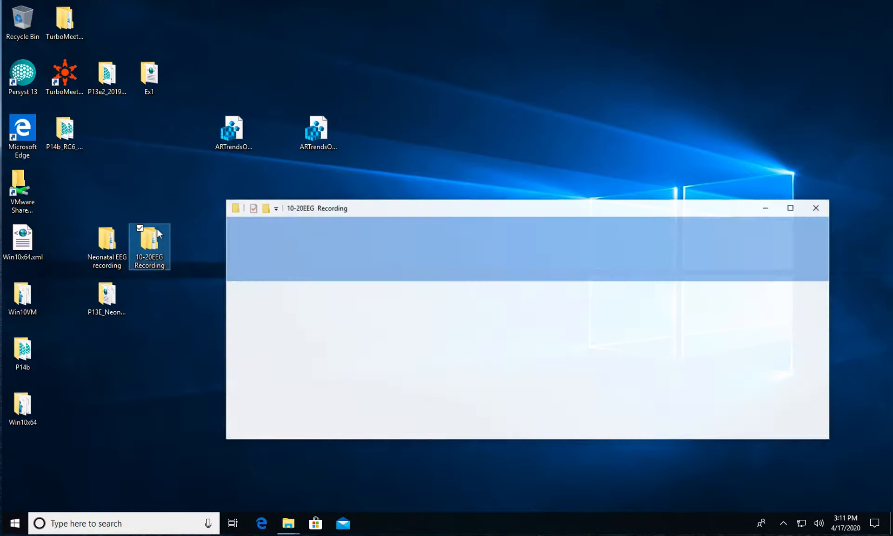
left_click(351, 327)
double_click(351, 326)
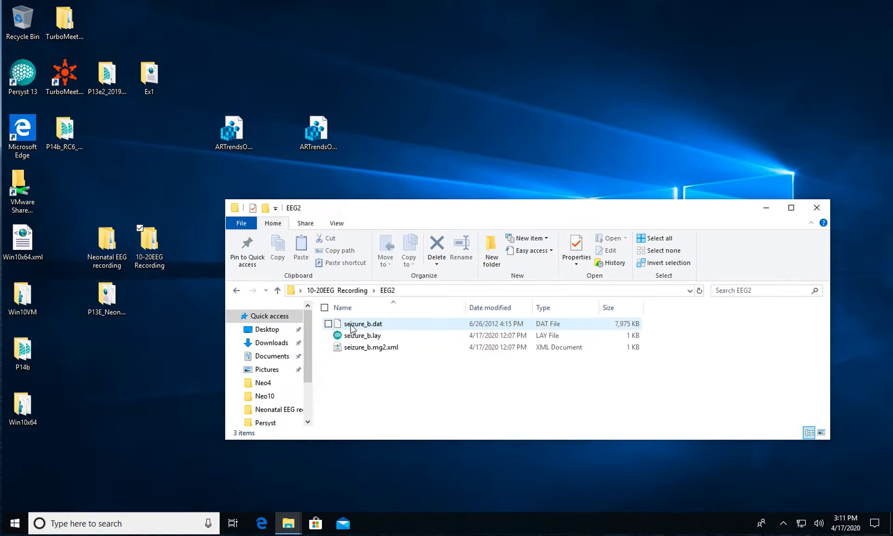
left_click(363, 333)
double_click(363, 333)
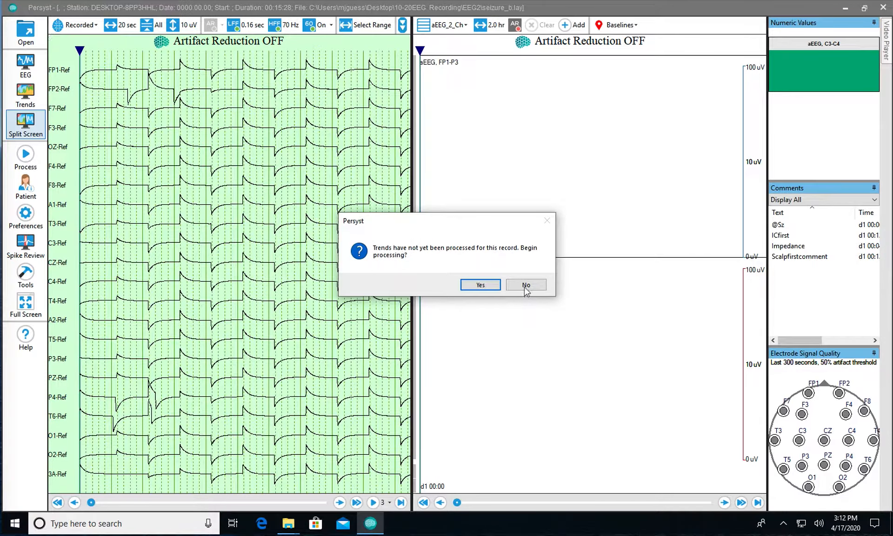
left_click(526, 285)
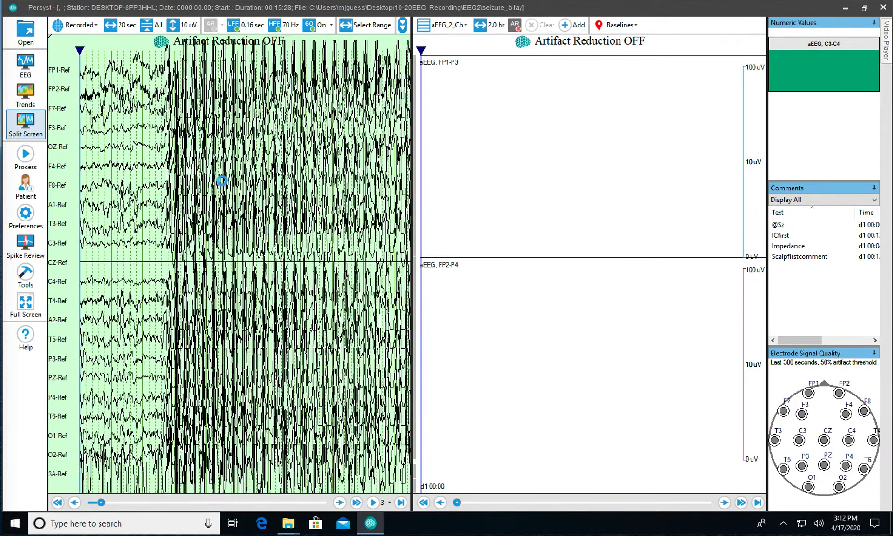
Step: Switch the EEG display to the TrendNeoBPandRef montage
left_click(77, 25)
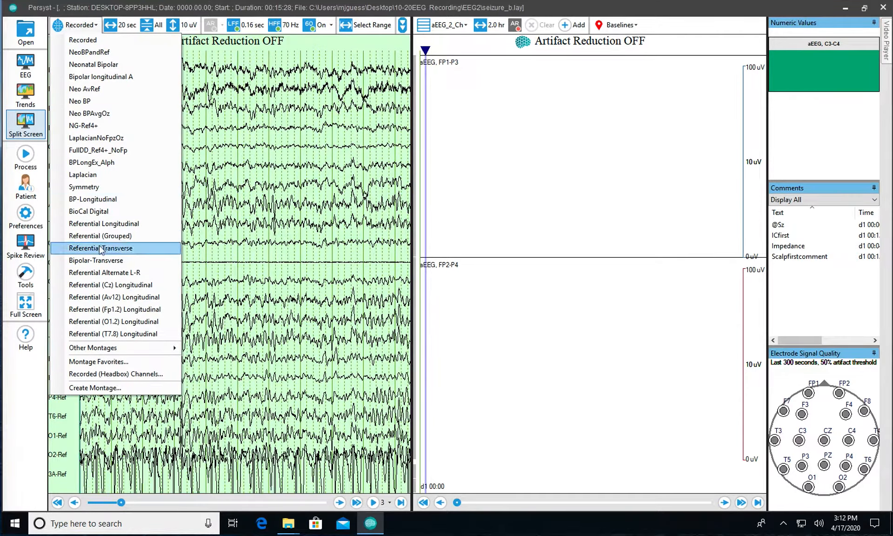
mouse_move(119, 347)
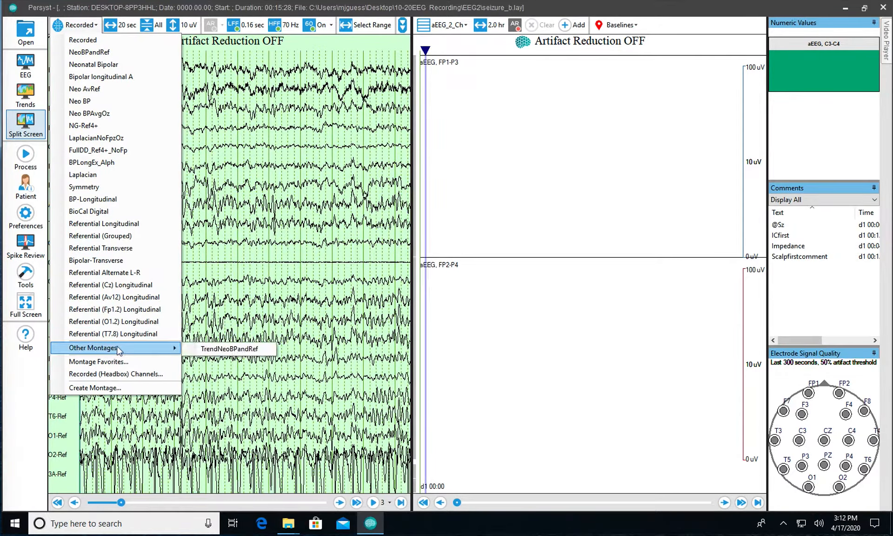
left_click(237, 350)
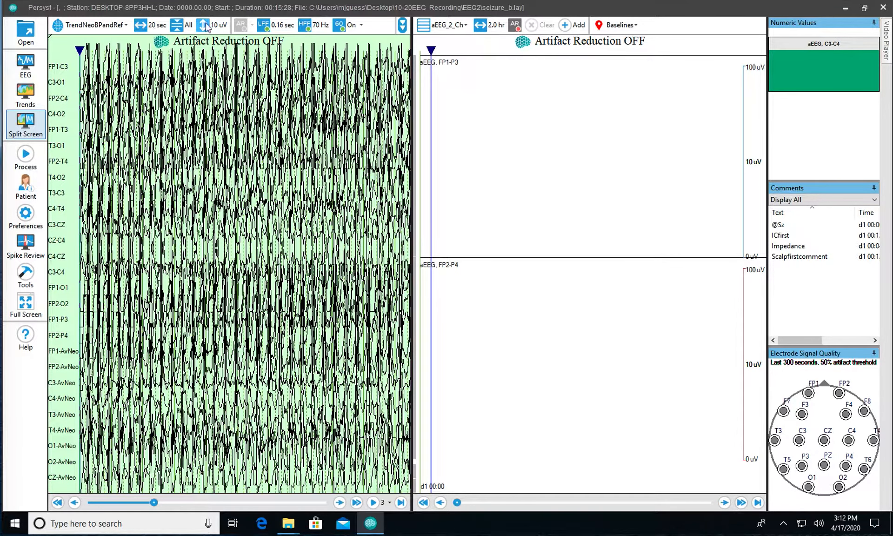
Step: Set the EEG sensitivity to 20 uV and the EEG time base to 15 seconds
left_click_drag(149, 146, 151, 130)
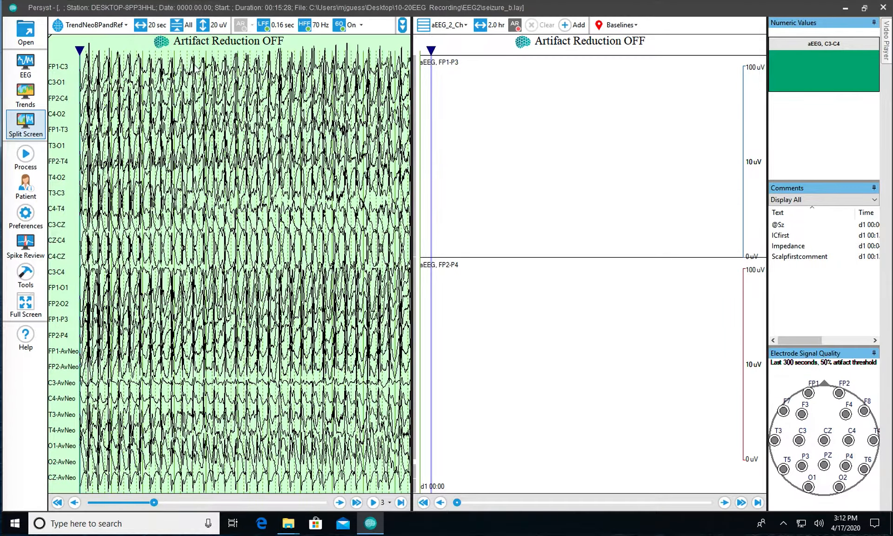
left_click(152, 25)
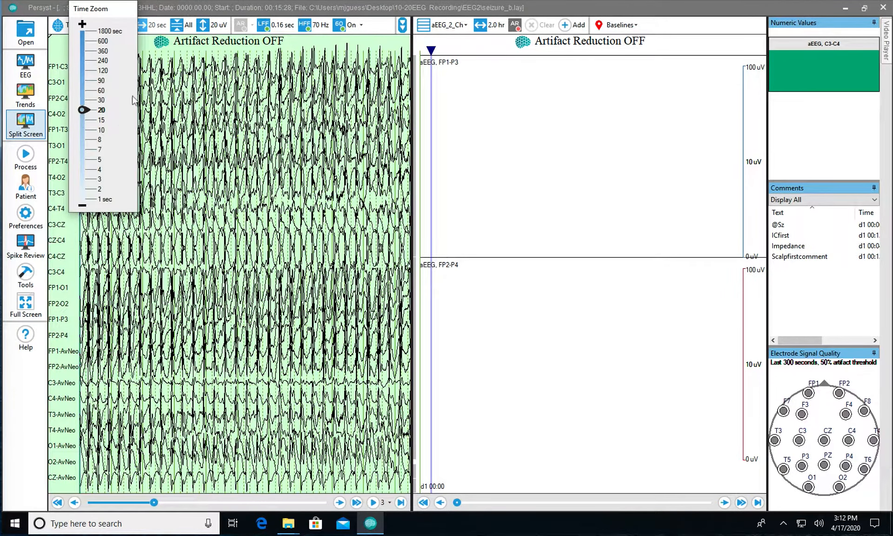
left_click(91, 120)
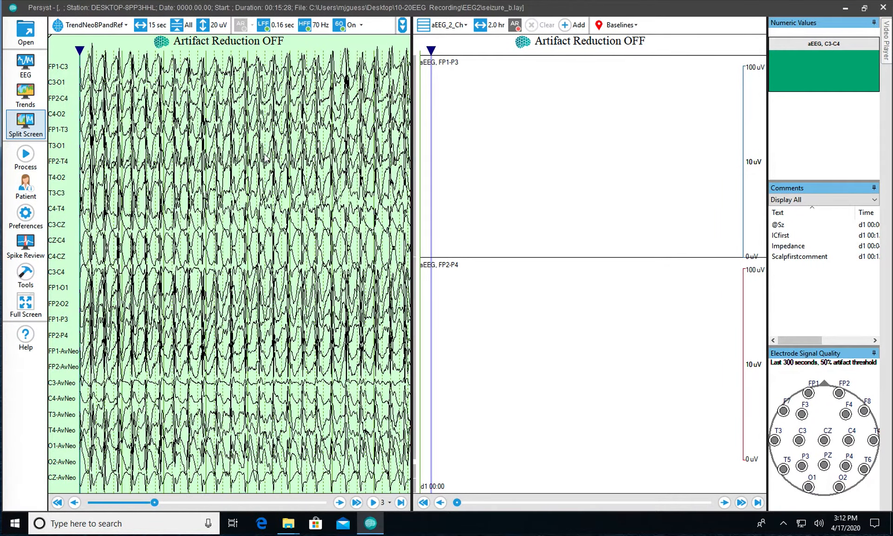
Step: Page back through the EEG toward the beginning and start processing the seizure_b record
scroll(264, 155, "up", 11)
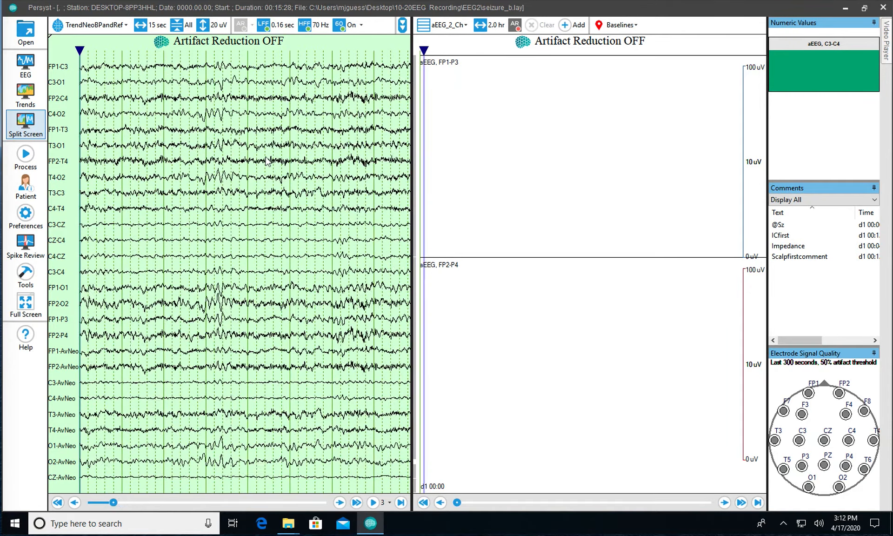
scroll(267, 161, "up", 1)
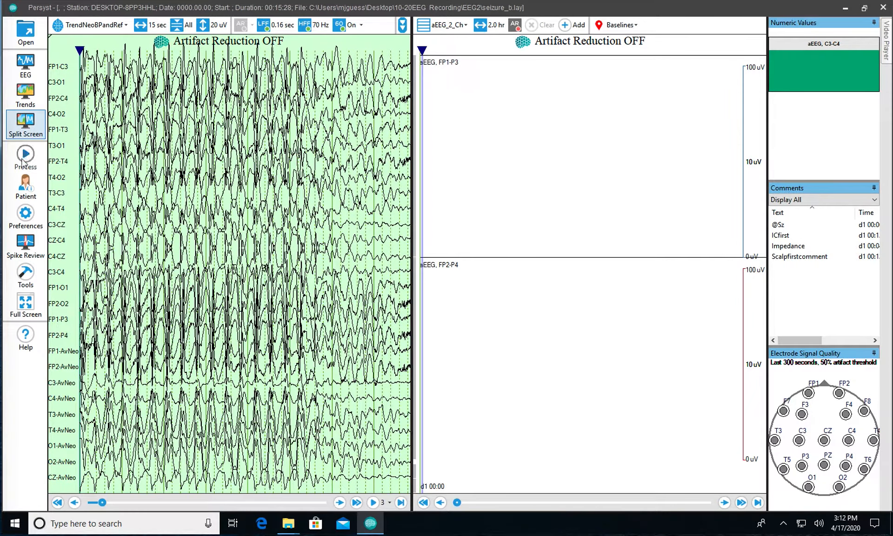
left_click(23, 162)
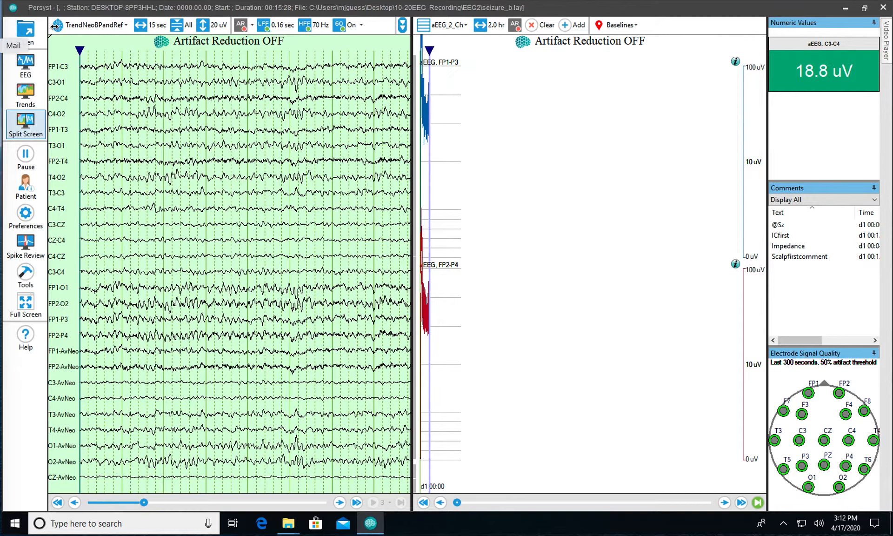
Step: Set the trend display duration to 30 minutes and switch the EEG to the Neo BP montage
left_click(489, 26)
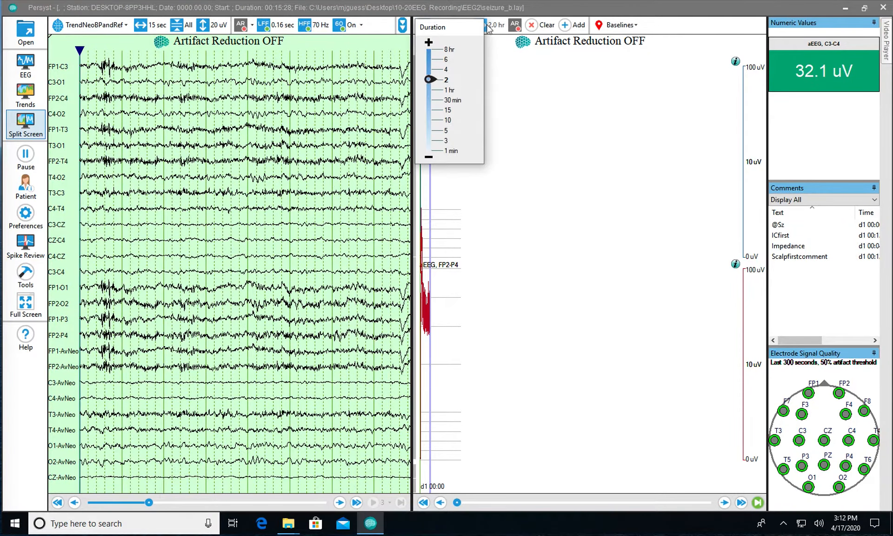
left_click(448, 100)
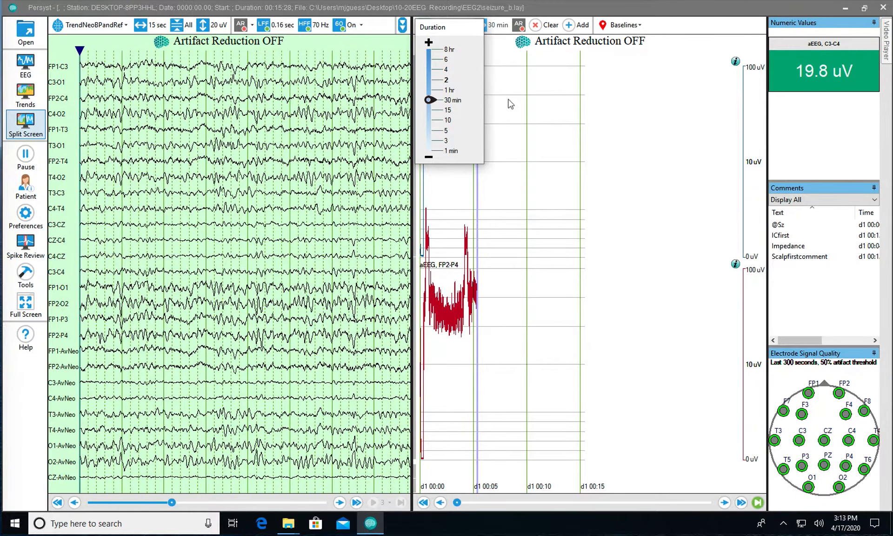
left_click(627, 90)
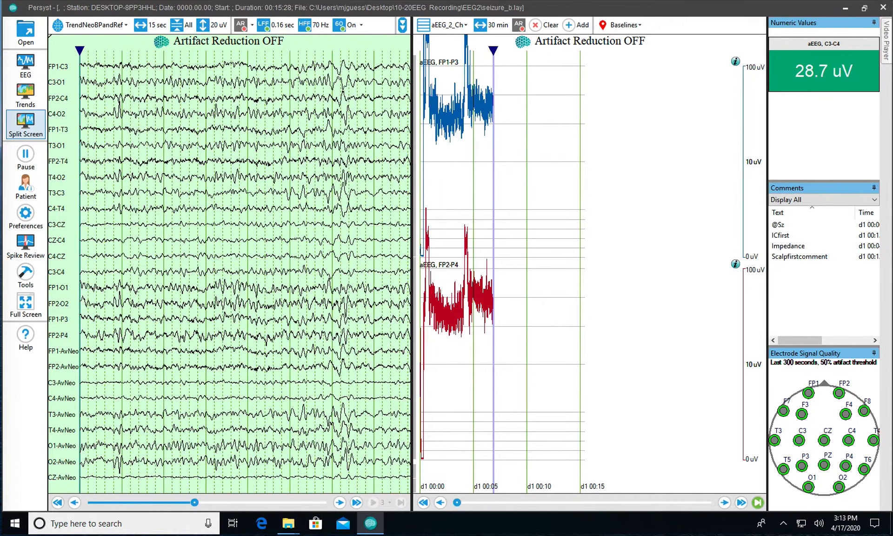
left_click(95, 26)
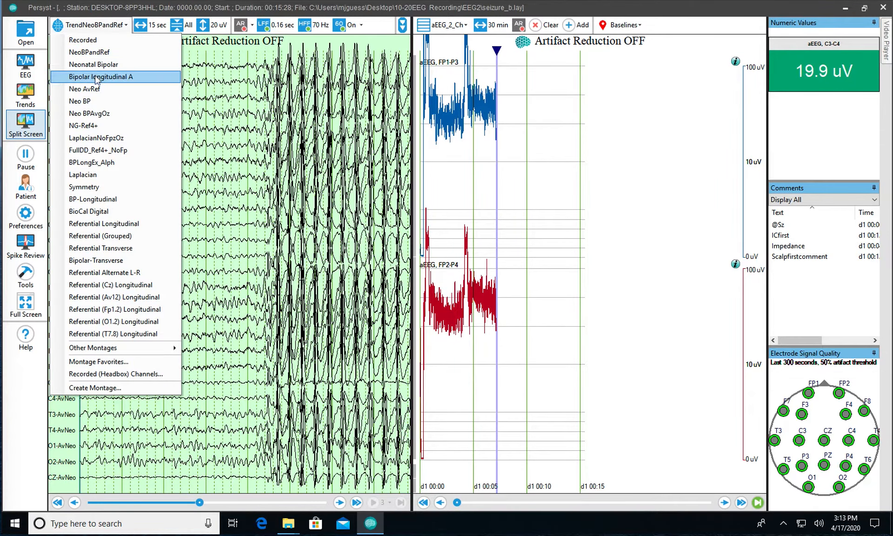
left_click(94, 101)
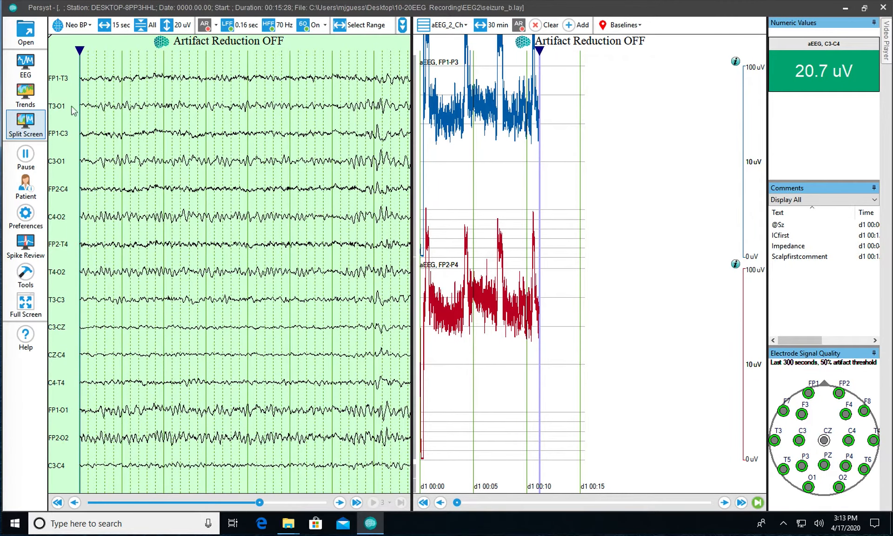
Step: Review the seizure_b trends in the aEEG_3_Ch and aEEG_11_Ch panels
left_click(451, 26)
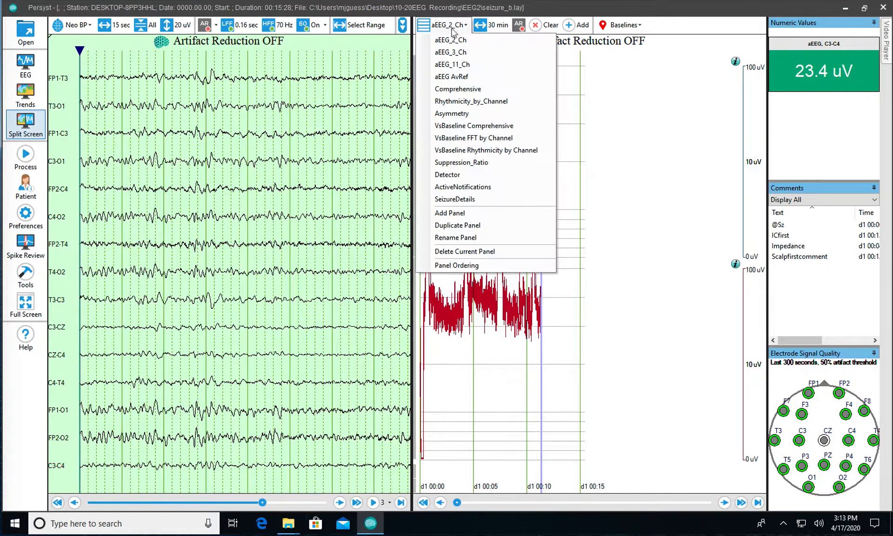
left_click(453, 52)
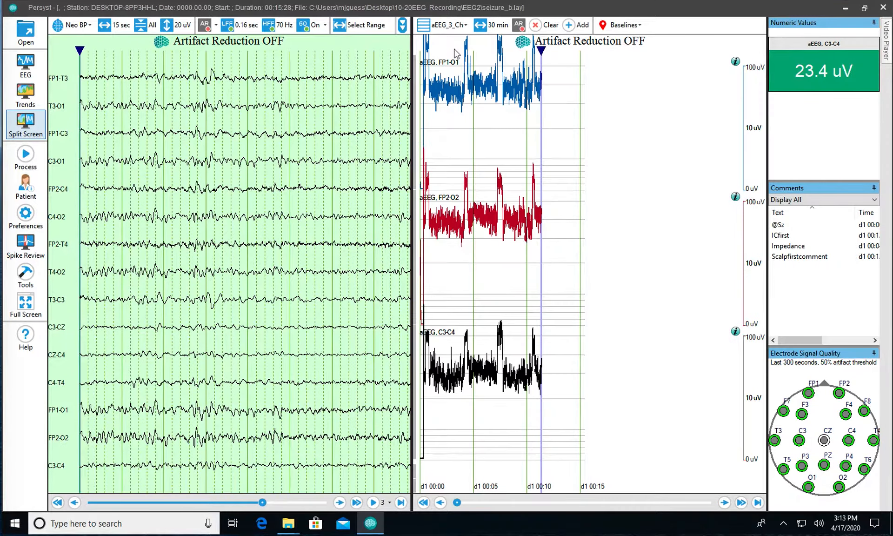
left_click(450, 26)
left_click(455, 63)
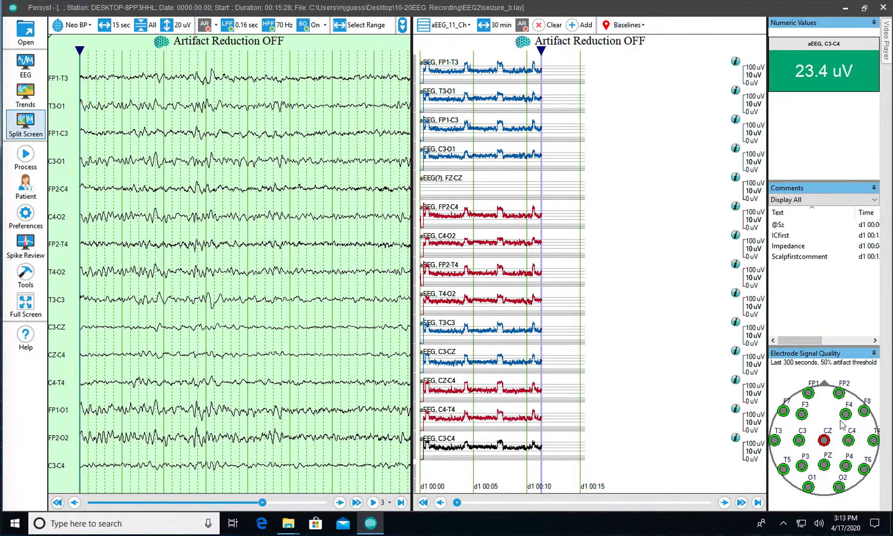
Step: Check the CZ electrode in the signal quality map and review the seizure_b trends in the aEEG AvRef panel
left_click(825, 437)
left_click(450, 26)
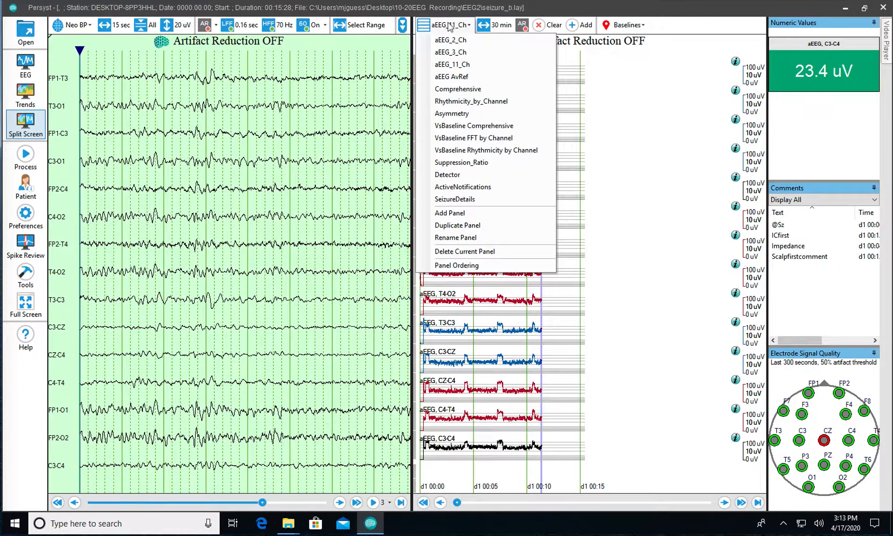
left_click(452, 77)
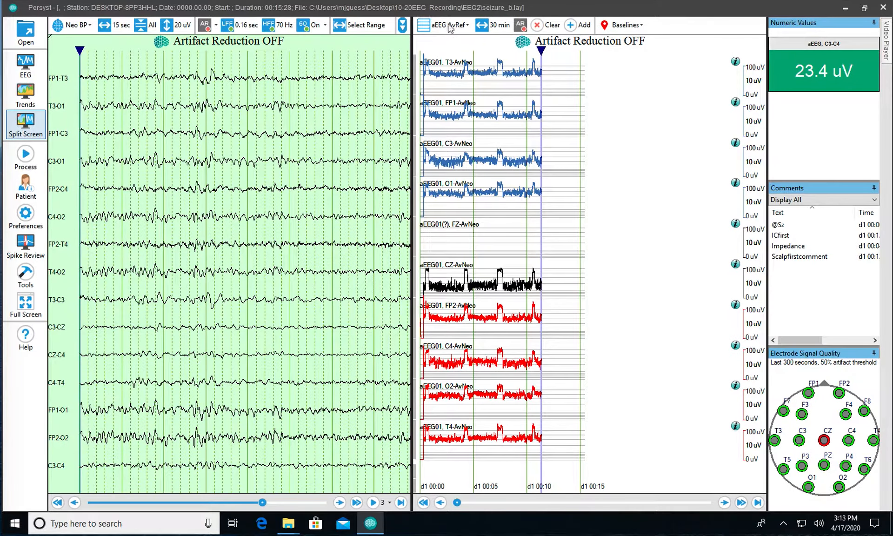
left_click(450, 26)
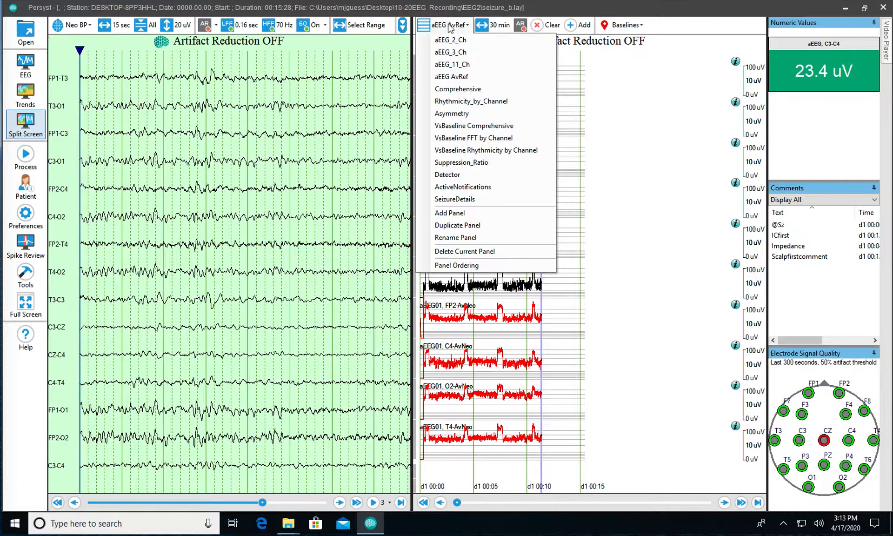
left_click(698, 104)
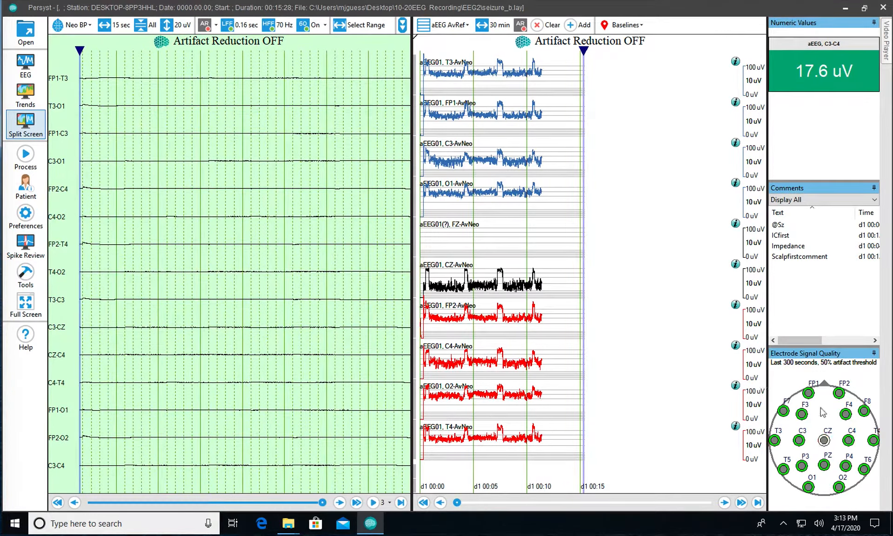
Step: View the Comprehensive panel, switch the trends to VsBaseline Comprehensive, and go to an early point in the record
left_click(445, 23)
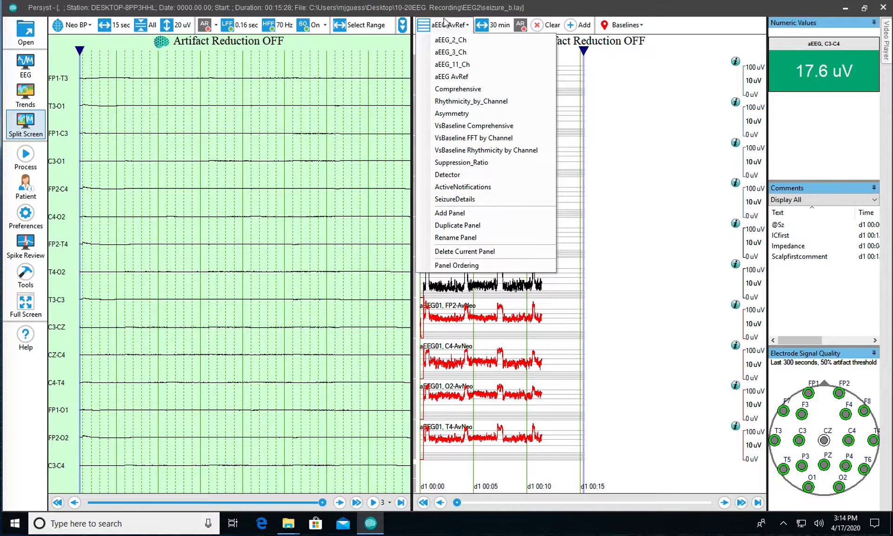
left_click(449, 89)
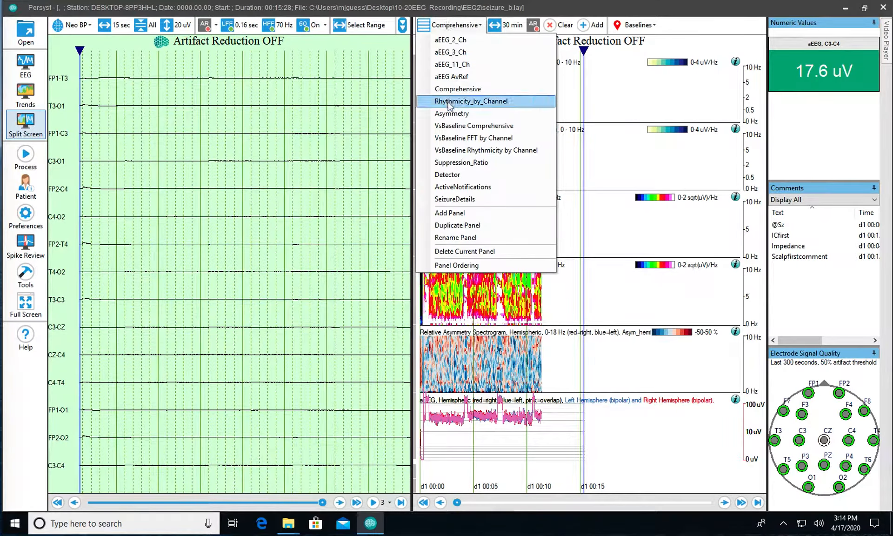
left_click(449, 126)
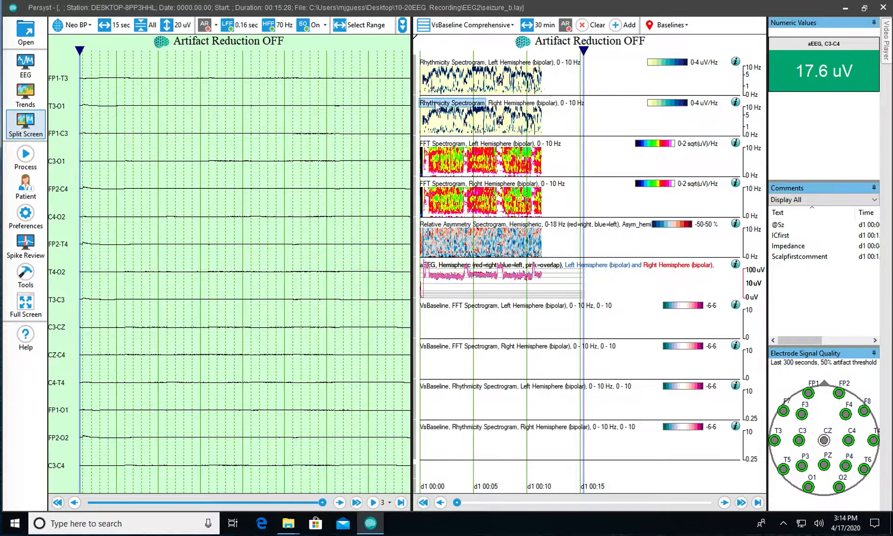
left_click(432, 119)
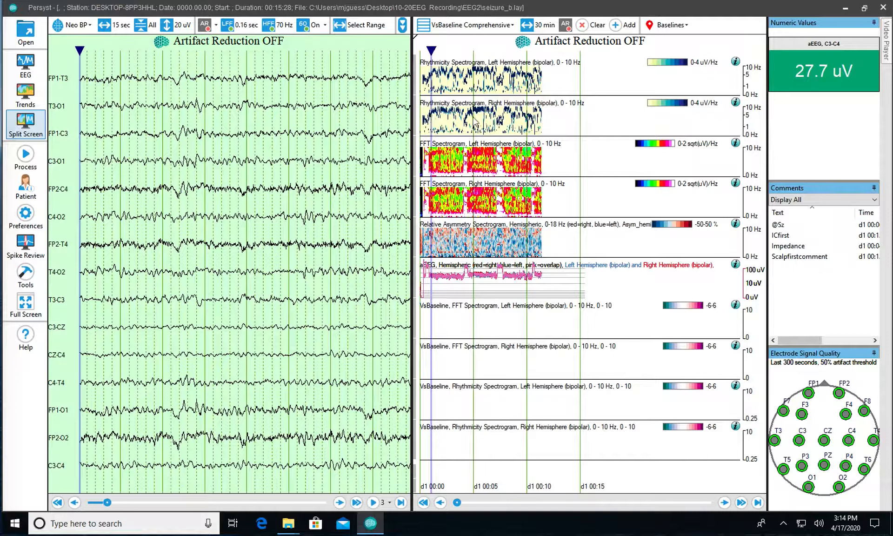
left_click(433, 166)
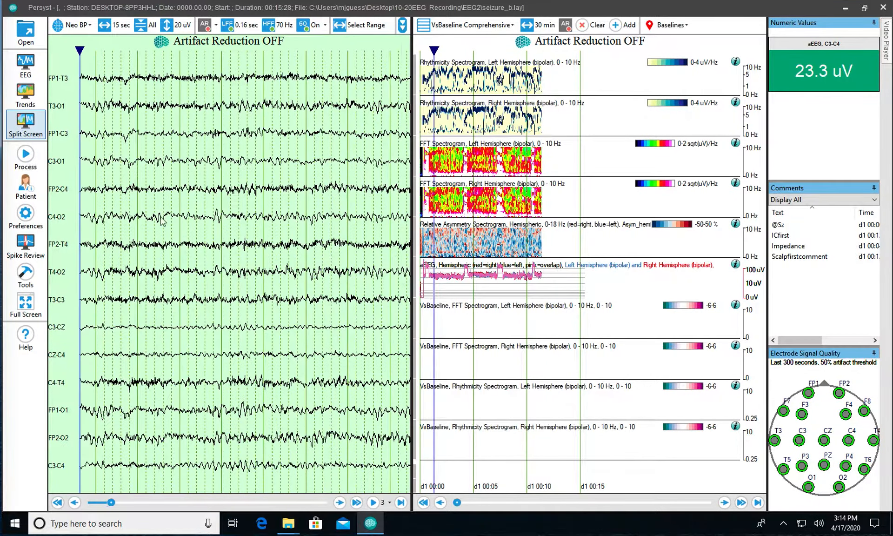
Step: Examine the automatic baseline search parameters and thresholds in the trend preferences, leaving them unchanged
left_click(26, 214)
left_click(90, 204)
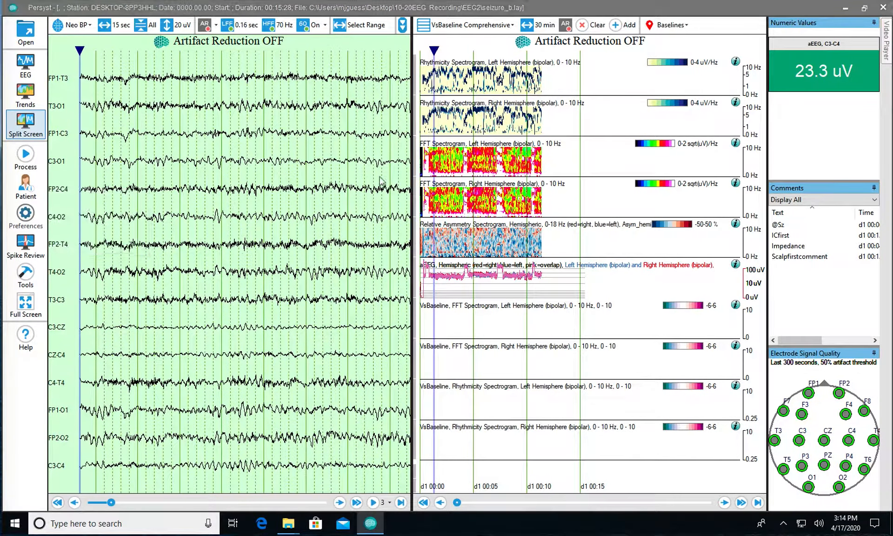
left_click(569, 131)
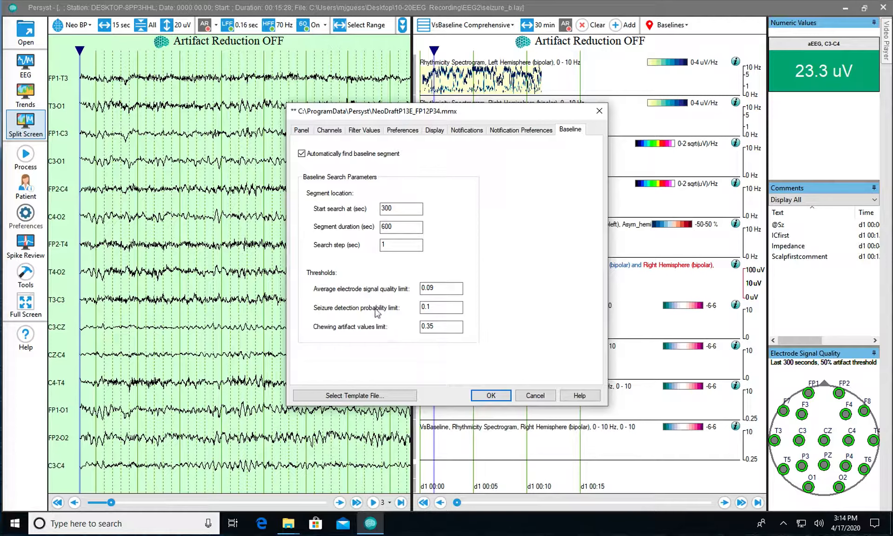
left_click(529, 396)
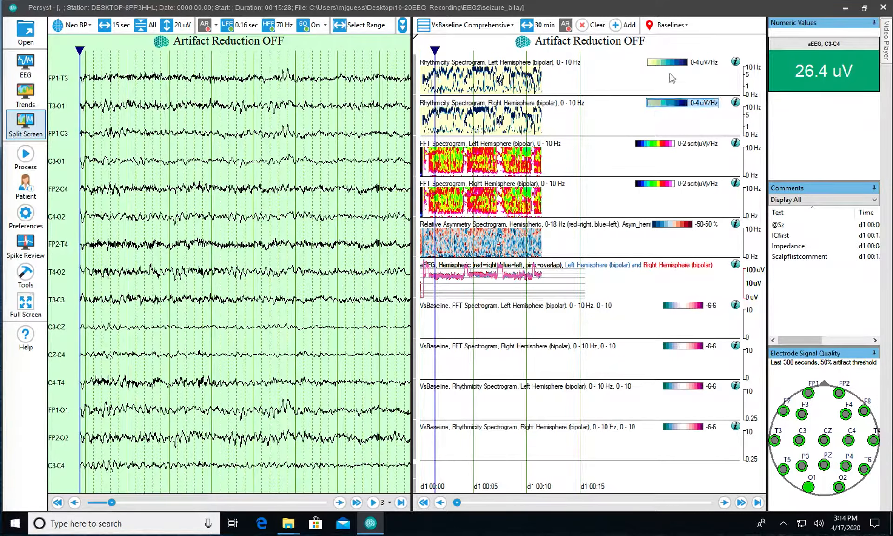
Step: Add a baseline named "first" over about two minutes of quiet EEG just before the second rise in the aEEG trend
left_click(660, 27)
left_click(656, 39)
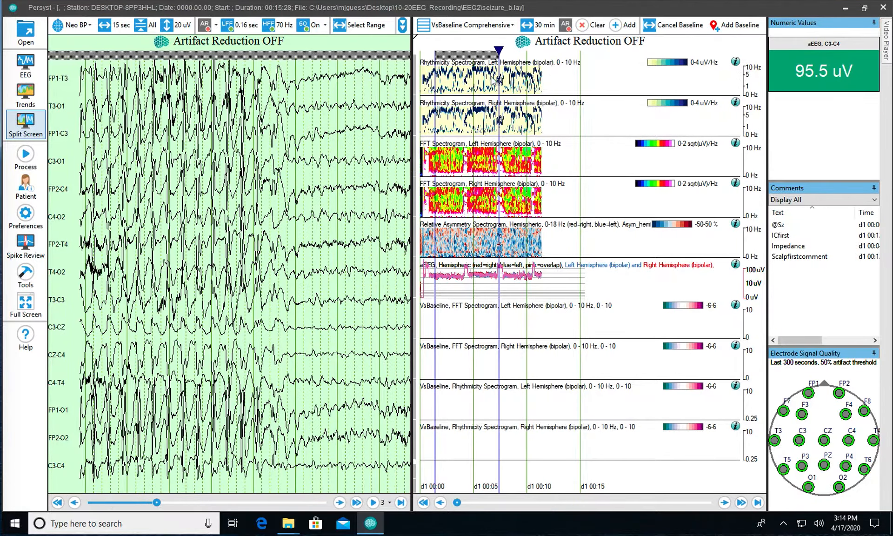
left_click(467, 54)
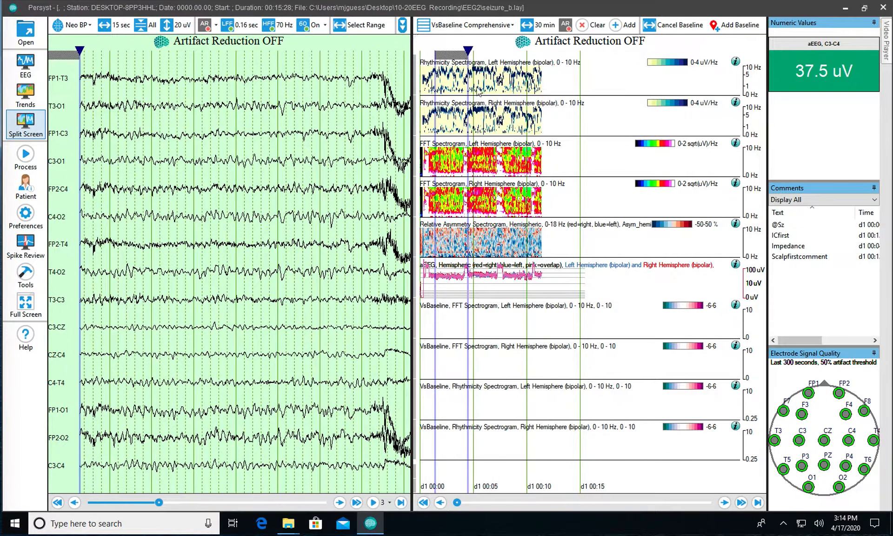
left_click(457, 149)
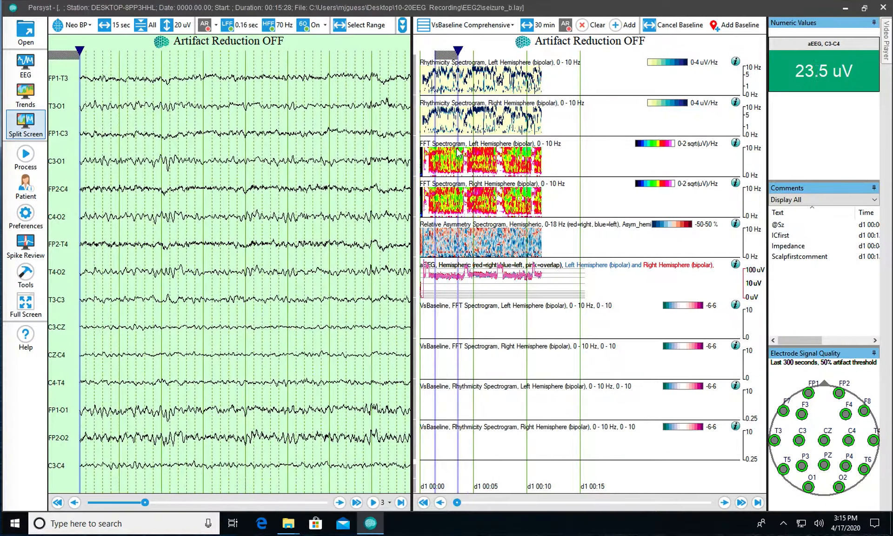
left_click(729, 28)
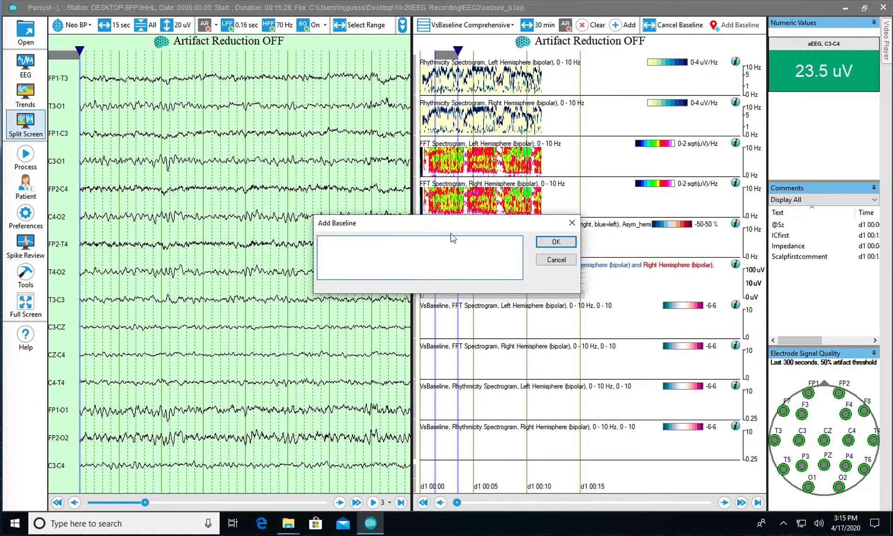
type("first")
key("Return")
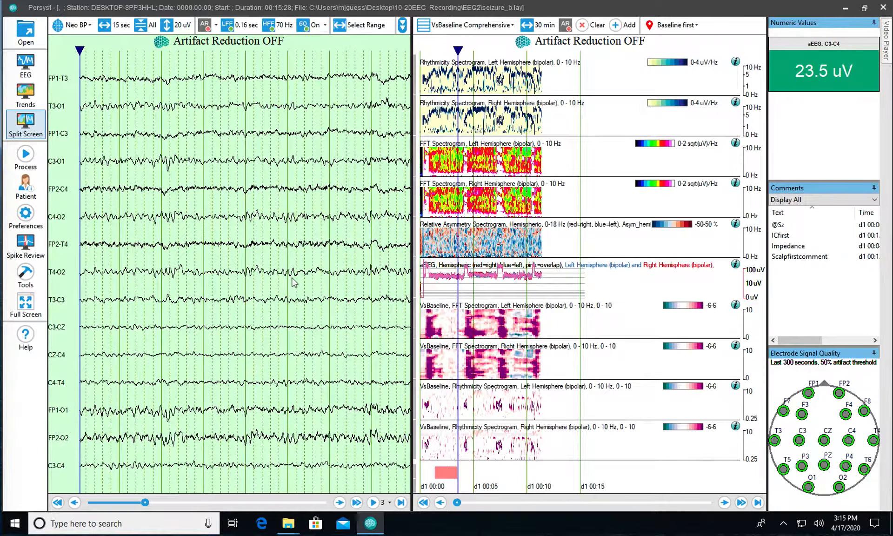
Step: Open the NeoDraftP13E_FP12P34.mmx template for editing and delete both VsBaseline Rhythmicity Spectrogram trends from the VsBaseline Comprehensive panel
left_click(23, 220)
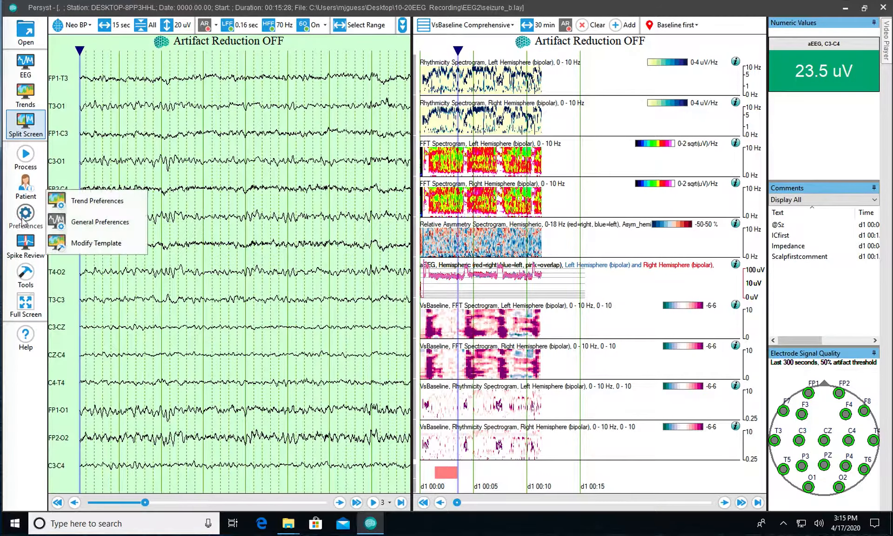
left_click(80, 243)
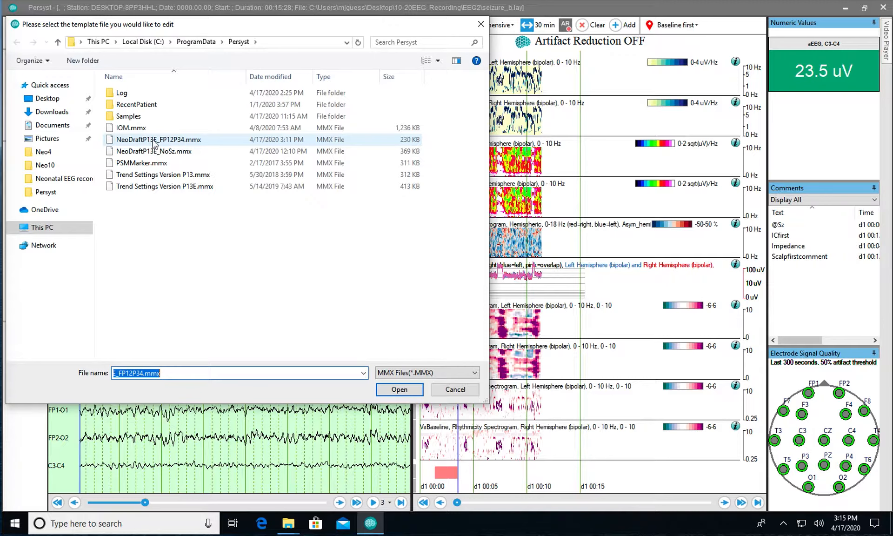
double_click(154, 140)
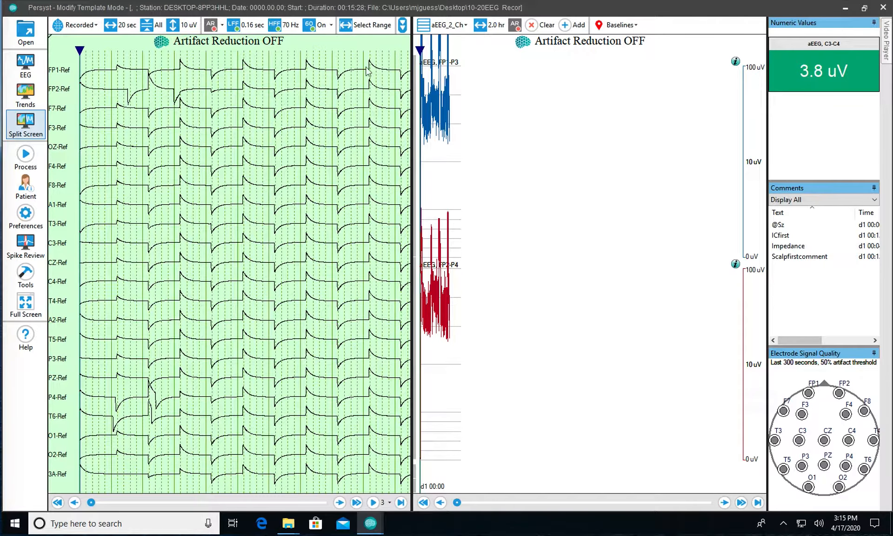
left_click(462, 26)
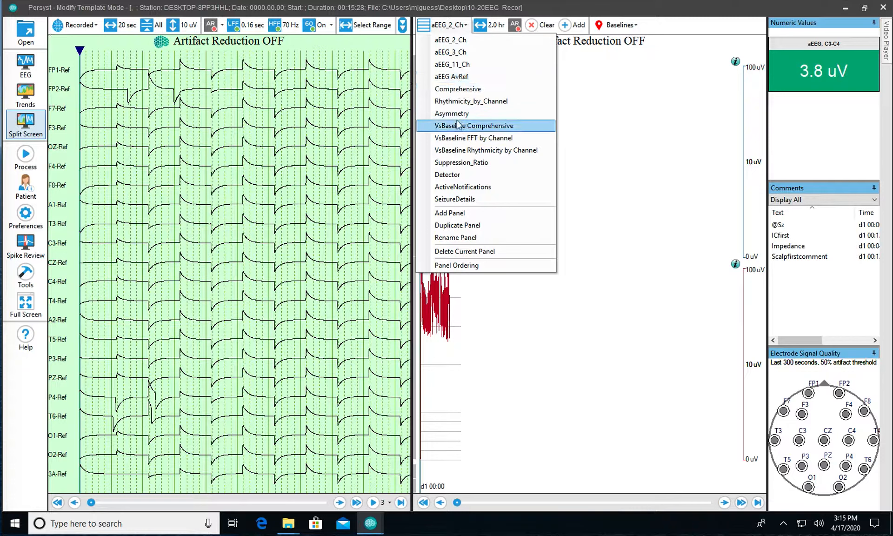
left_click(444, 136)
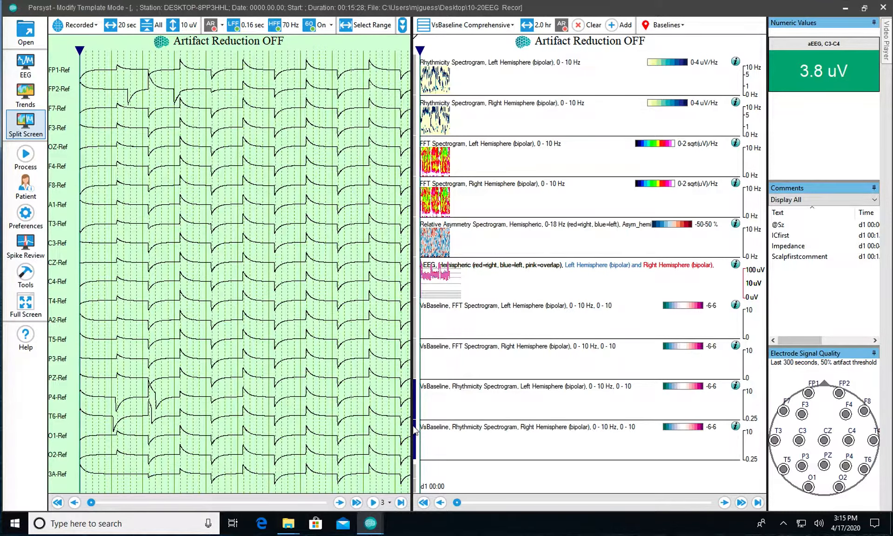
right_click(413, 430)
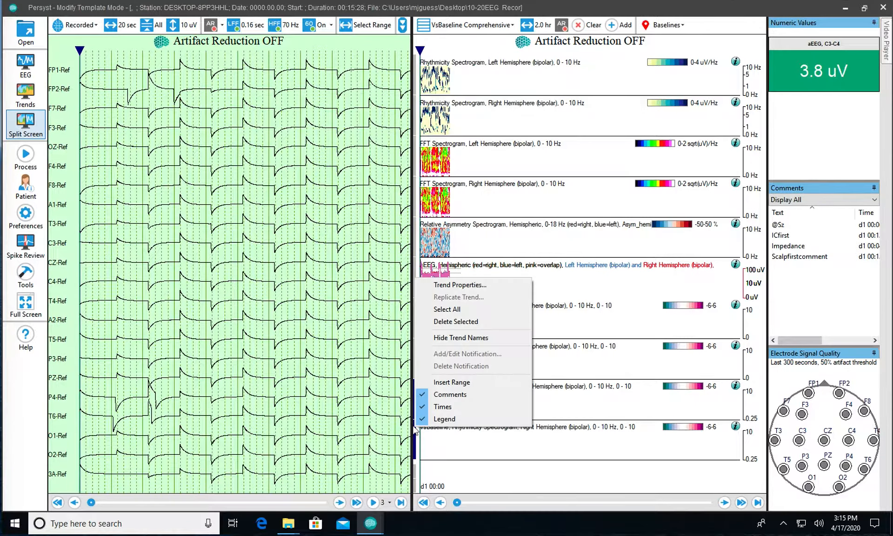
left_click(450, 321)
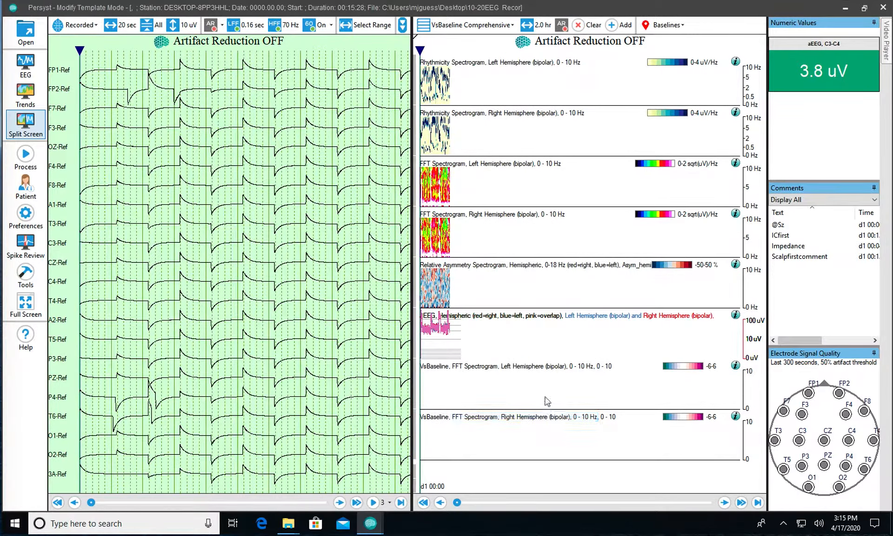
Step: Return the template to the aEEG_2_Ch panel, save NeoDraftP13E_FP12P34.mmx, and leave template editing, keeping the changes
left_click(459, 30)
left_click(458, 41)
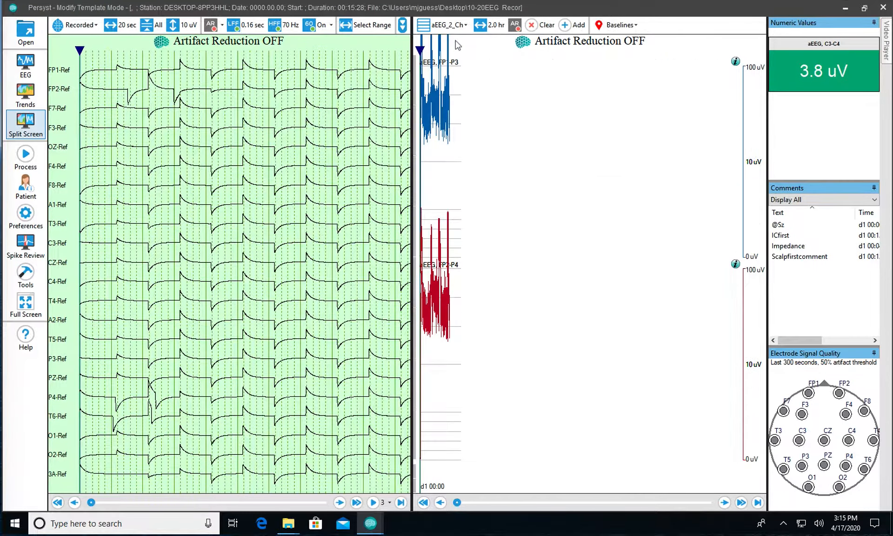
left_click(23, 214)
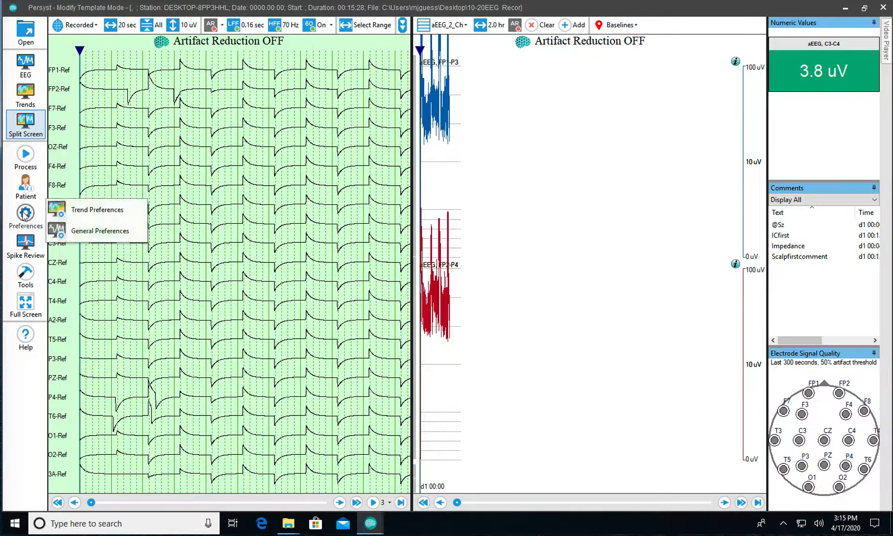
left_click(103, 208)
left_click(402, 401)
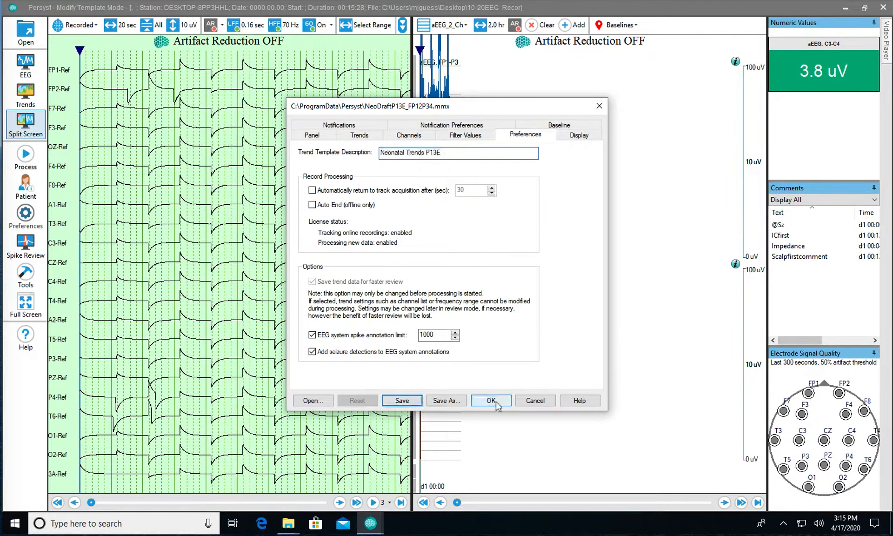
left_click(494, 403)
left_click(882, 8)
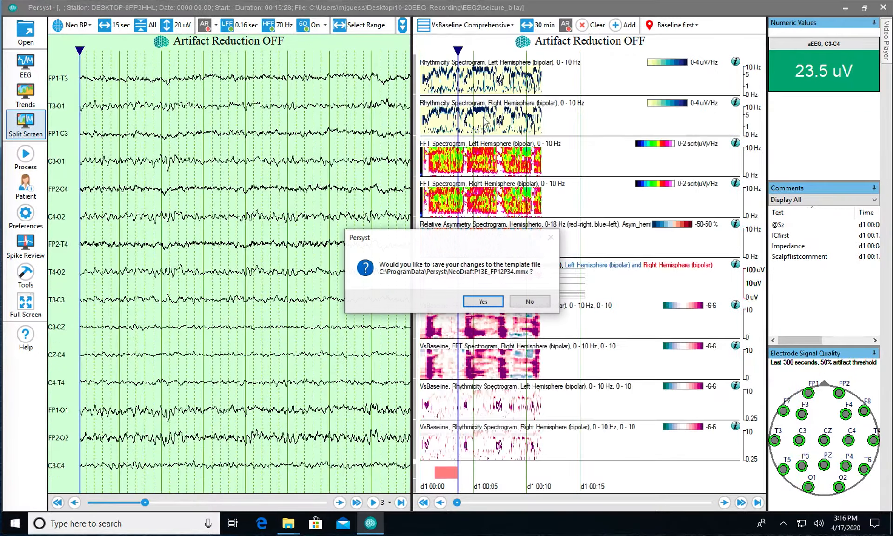
left_click(480, 301)
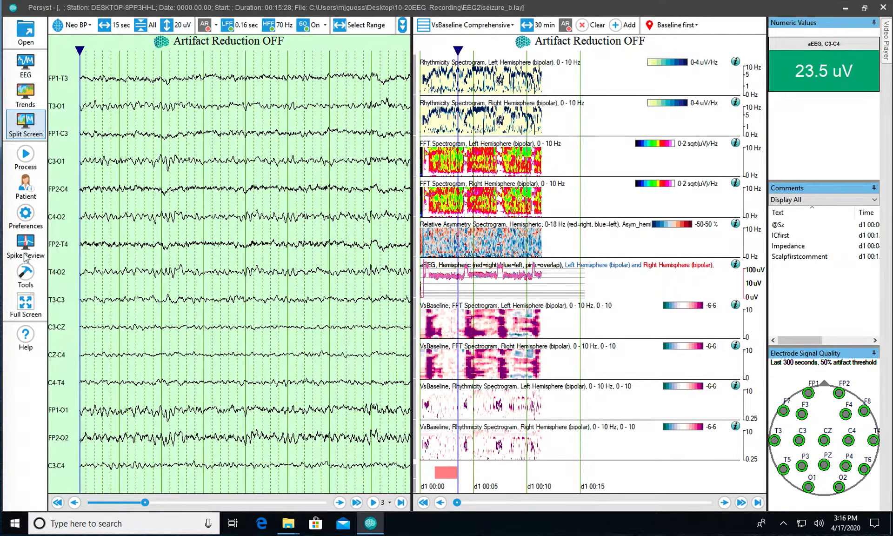
Step: Reapply the edited NeoDraftP13E_FP12P34.mmx template to the seizure_b record through the trend preferences
left_click(25, 215)
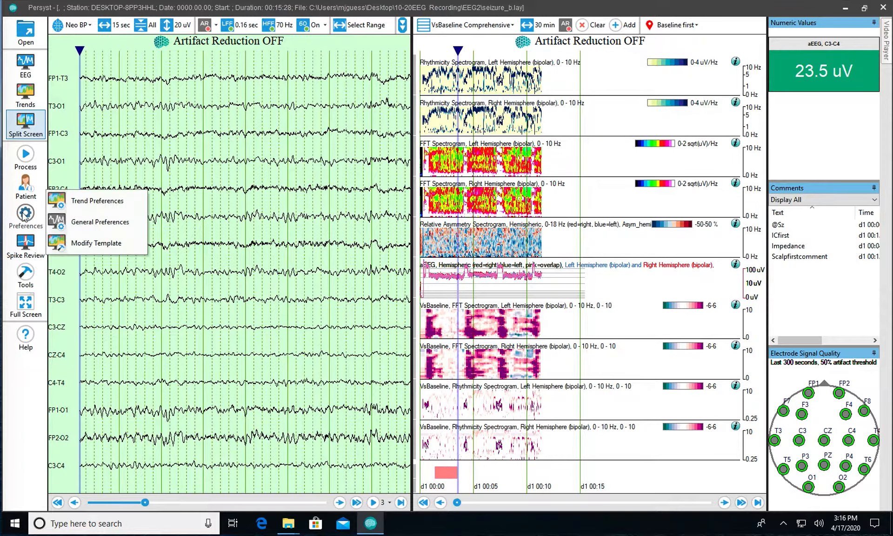
left_click(66, 208)
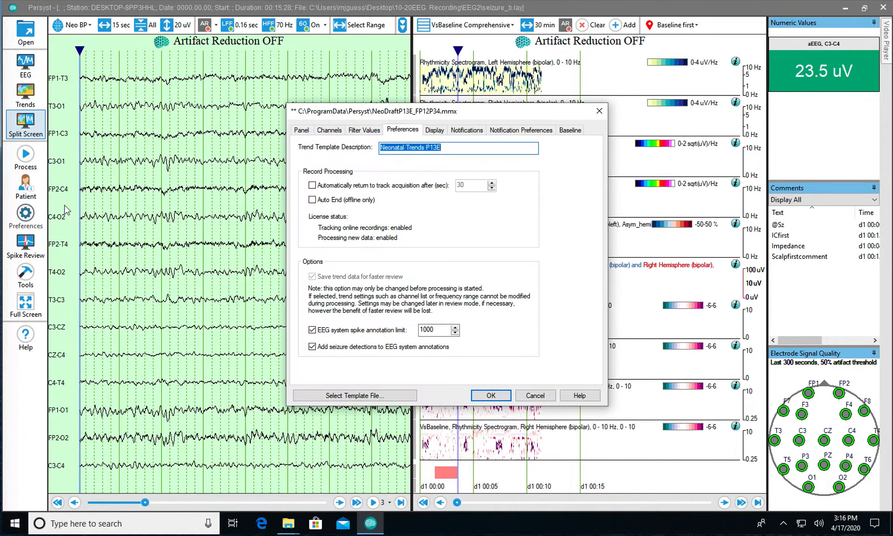
left_click(357, 396)
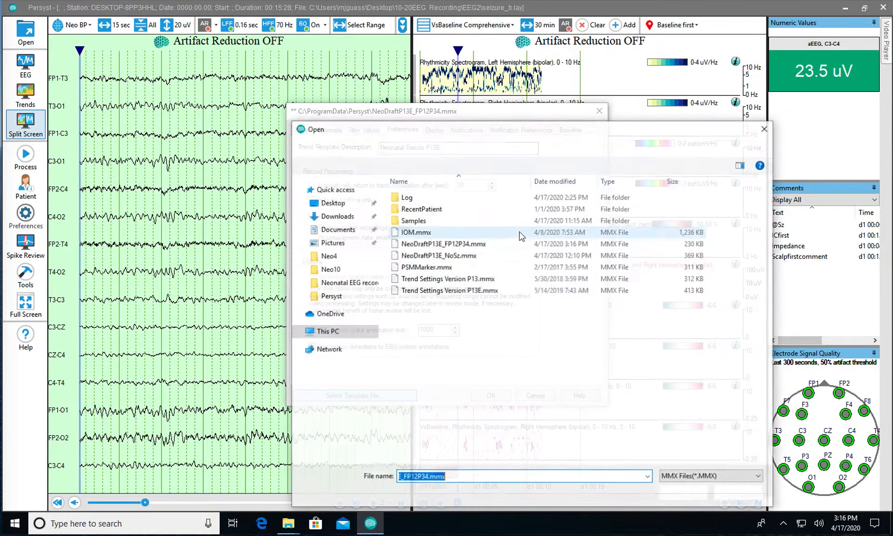
double_click(471, 245)
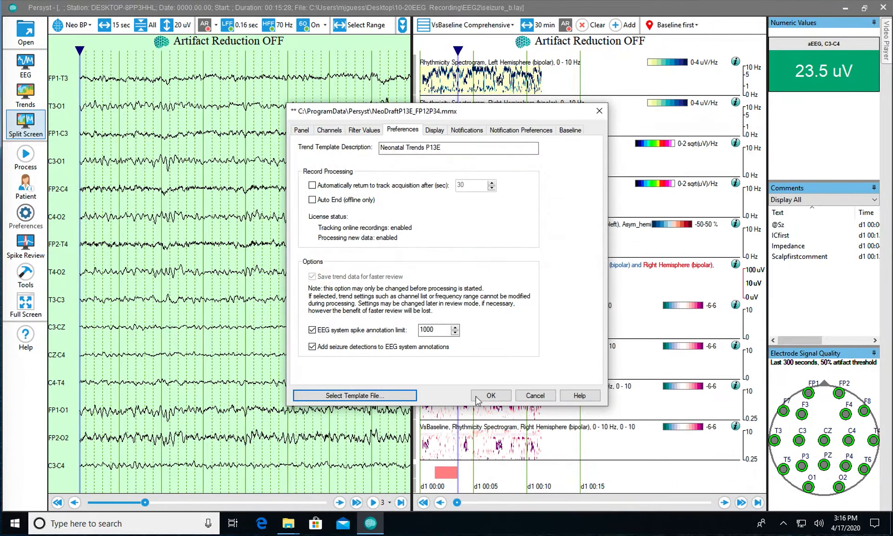
left_click(480, 395)
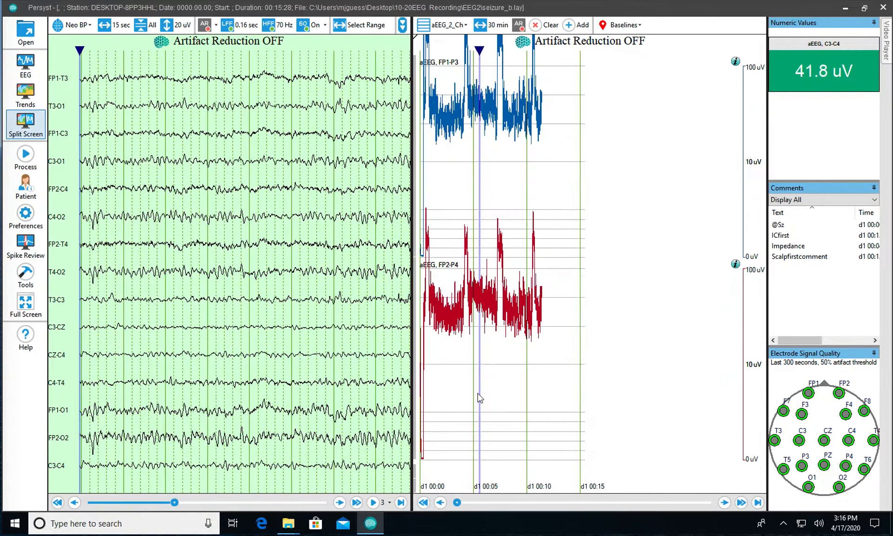
Step: Show the VsBaseline Comprehensive panel and add a baseline named "first" over about three minutes of quiet EEG before the second aEEG rise
left_click(453, 28)
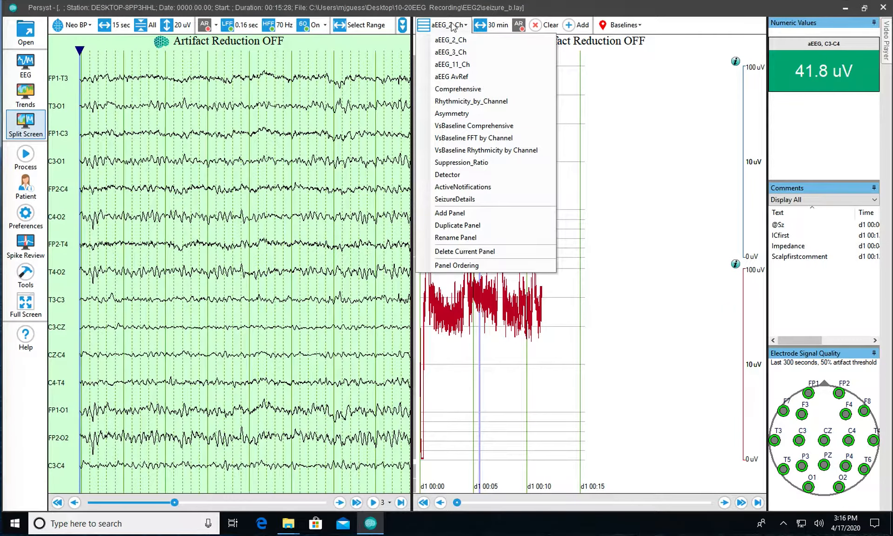
left_click(454, 126)
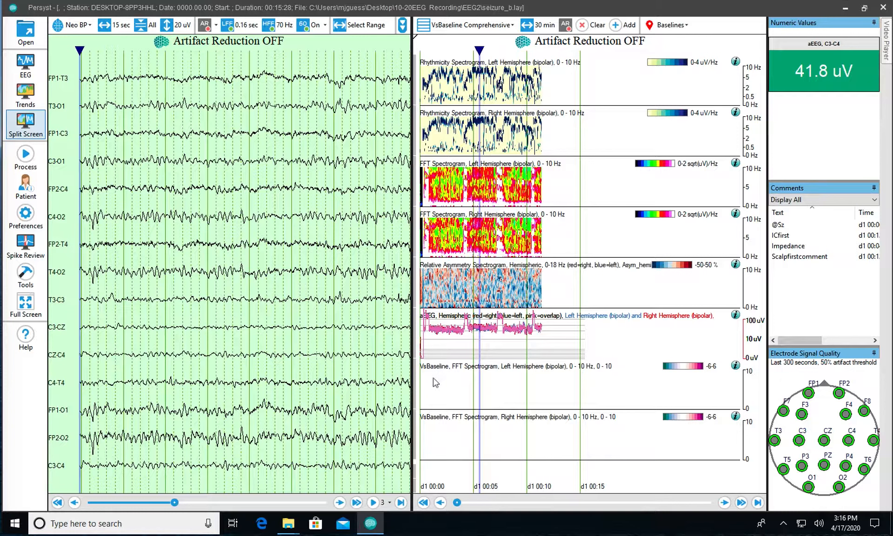
left_click(431, 123)
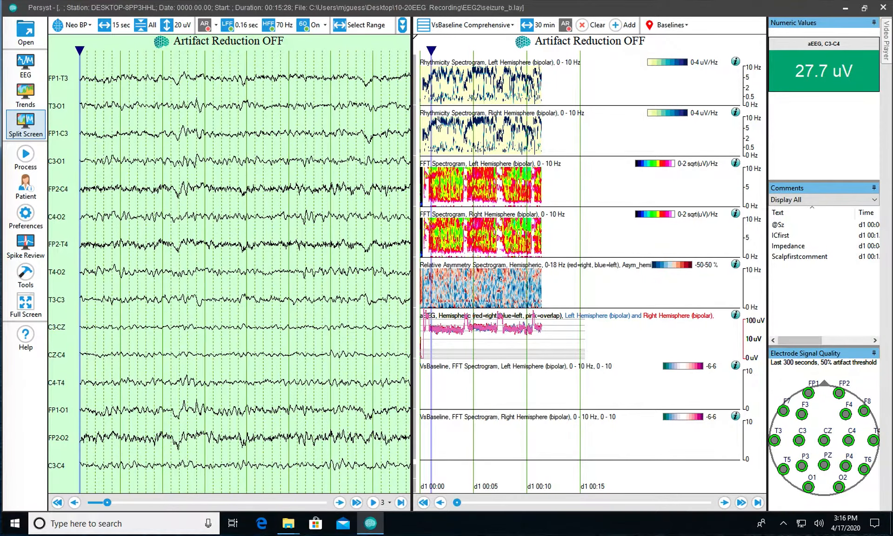
left_click(657, 25)
left_click(660, 40)
left_click_drag(498, 67, 460, 54)
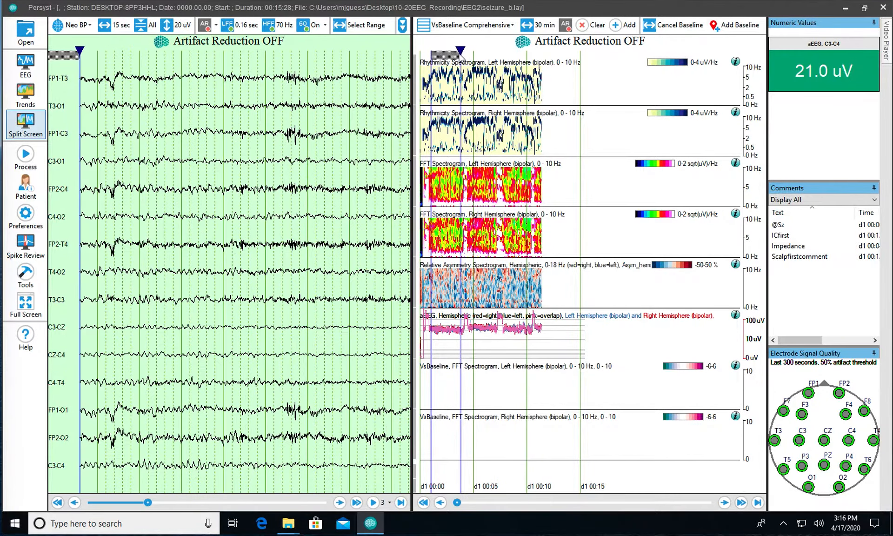
left_click(723, 27)
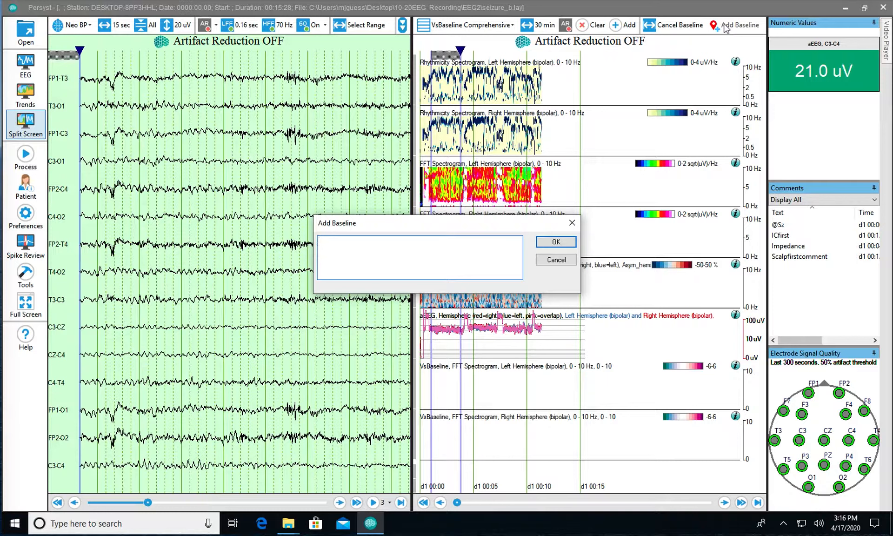
type("first")
key("Return")
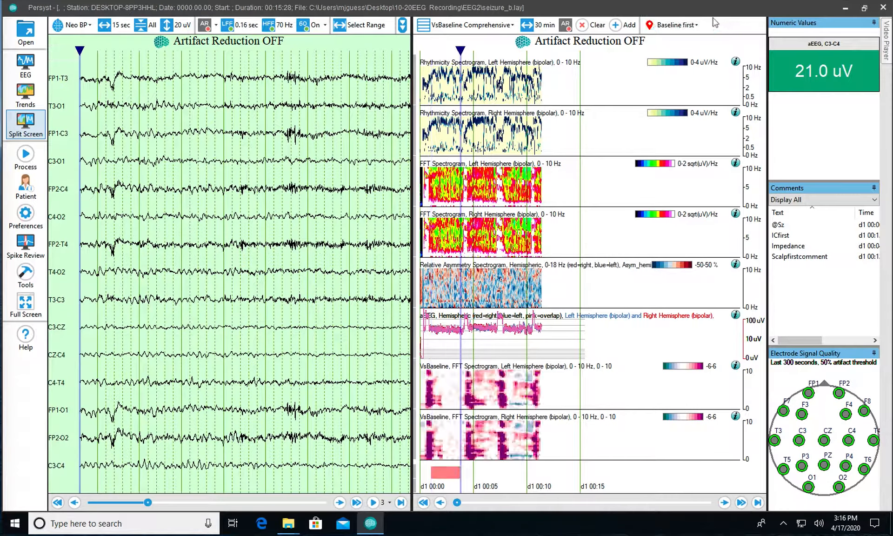
Step: Review the VsBaseline FFT by Channel and Suppression_Ratio panels, ending on the aEEG_2_Ch panel
left_click(442, 28)
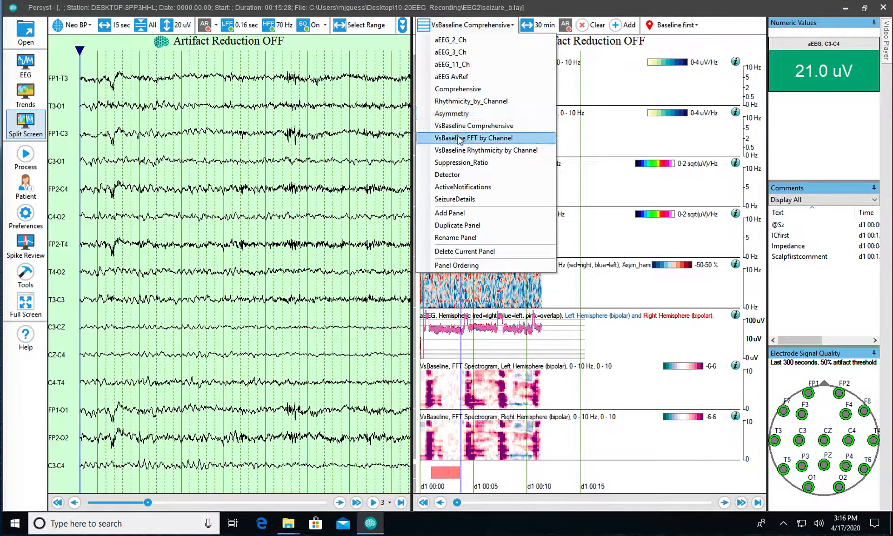
left_click(459, 138)
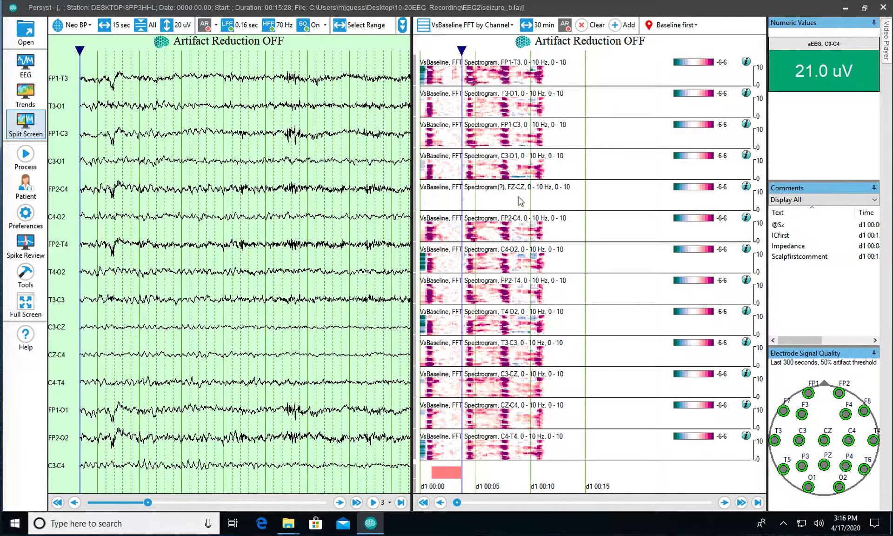
left_click(463, 25)
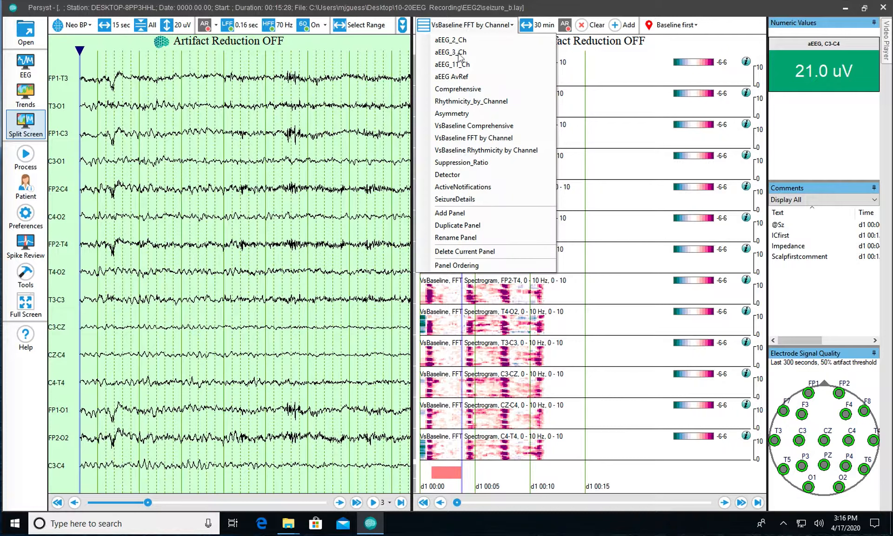
left_click(459, 162)
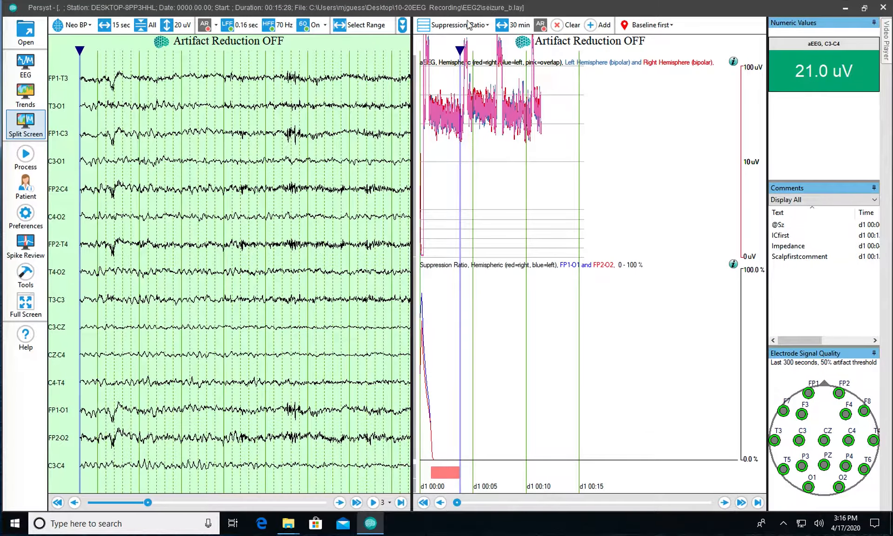
left_click(469, 25)
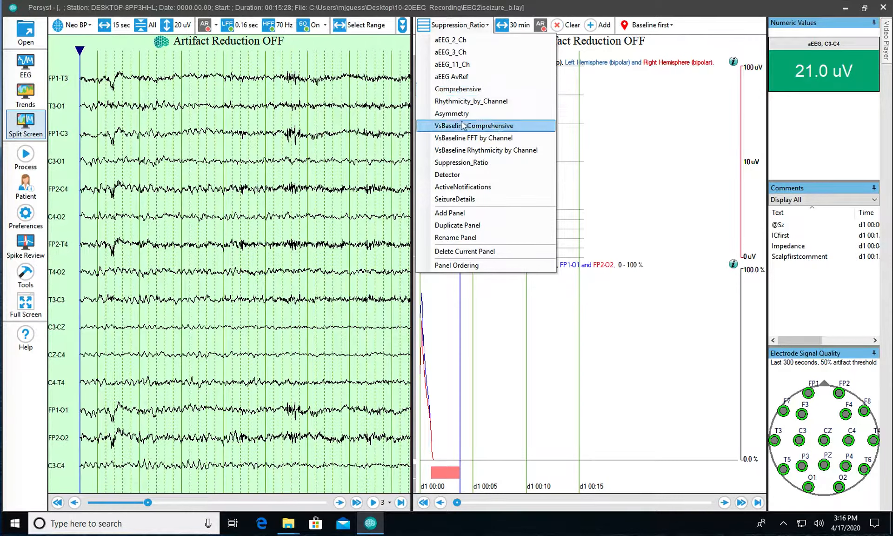
left_click(450, 40)
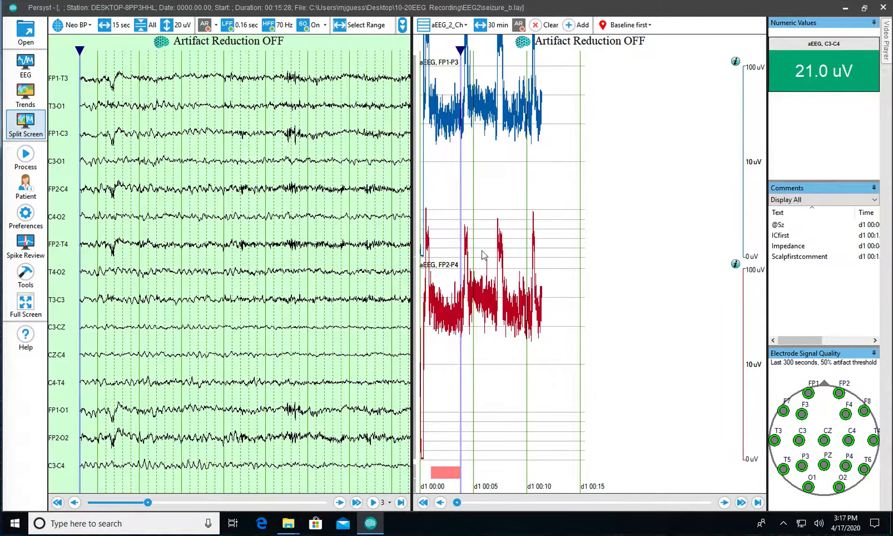
Step: Review the individual channel trends in the aEEG_11_Ch panel and return to aEEG_2_Ch
left_click(446, 25)
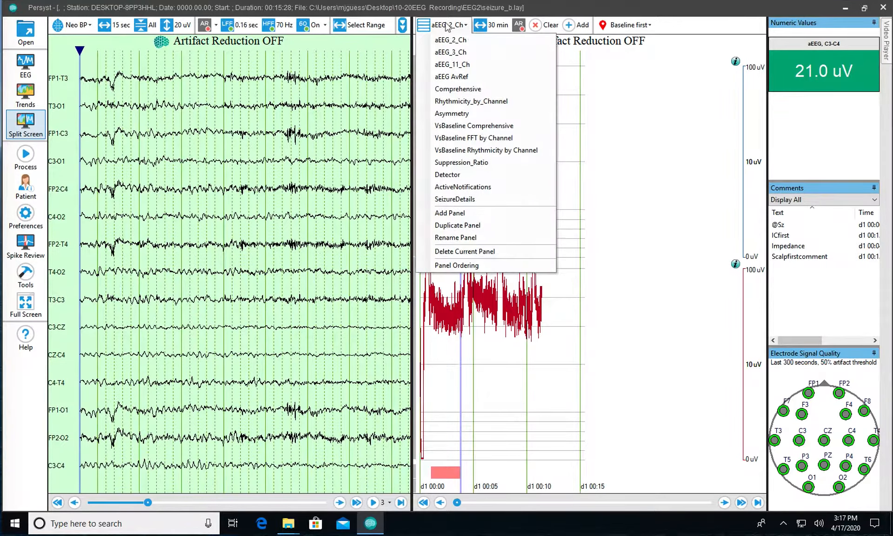
left_click(453, 64)
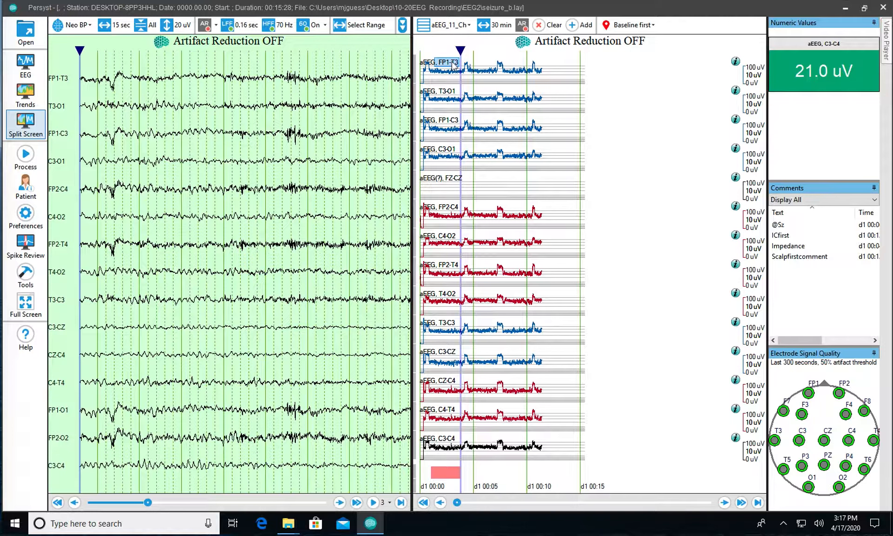
left_click(444, 24)
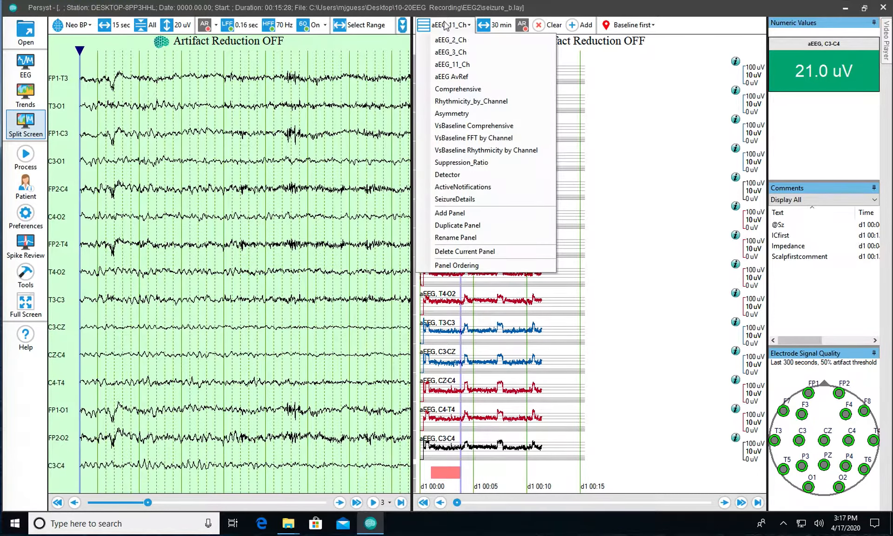
left_click(448, 39)
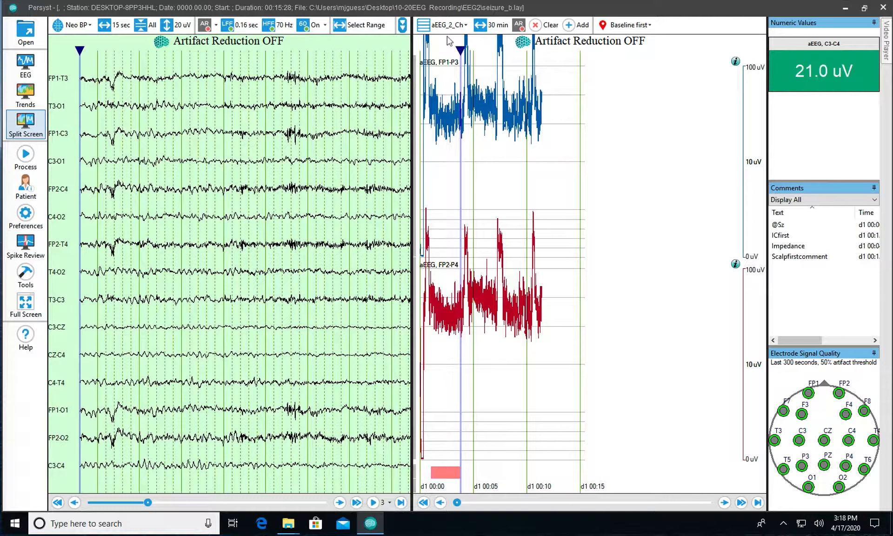
Step: Switch the EEG montage to TrendNeoBPandRef and display the aEEG_11_Ch trend panel beside it
left_click(72, 27)
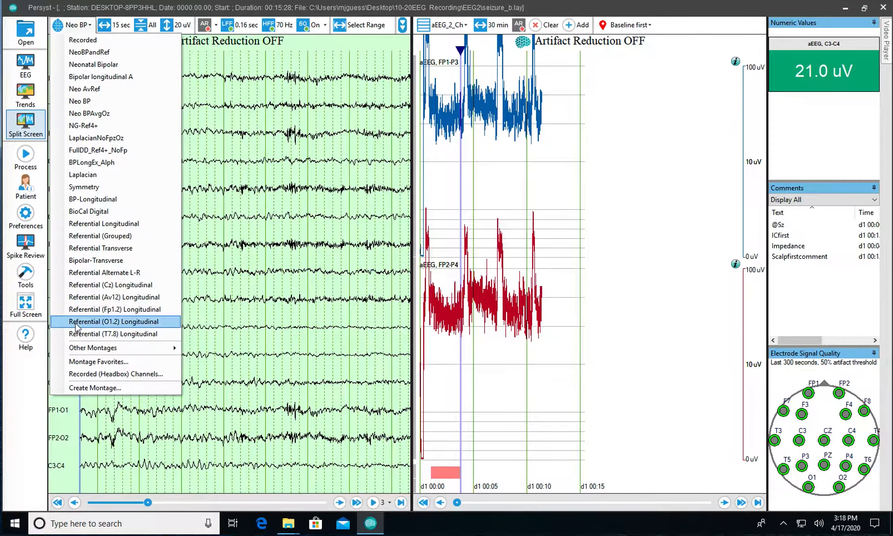
mouse_move(85, 348)
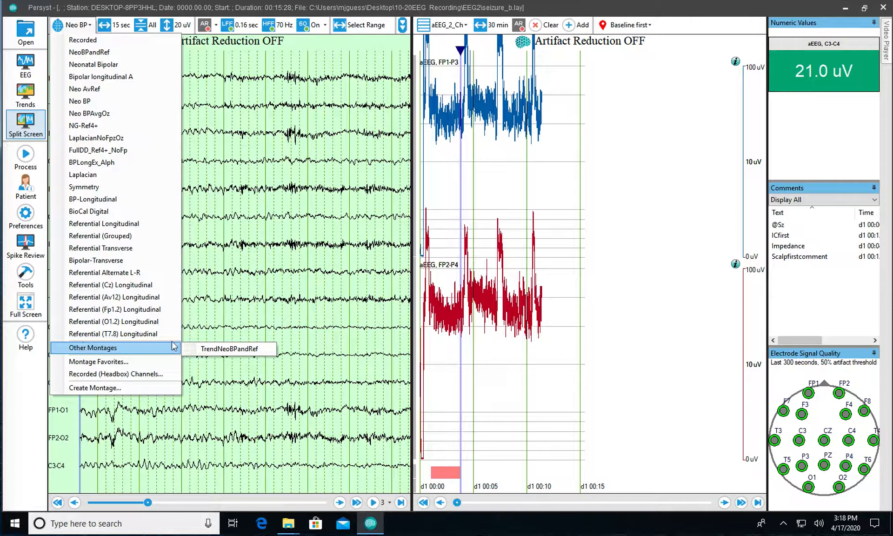
left_click(205, 349)
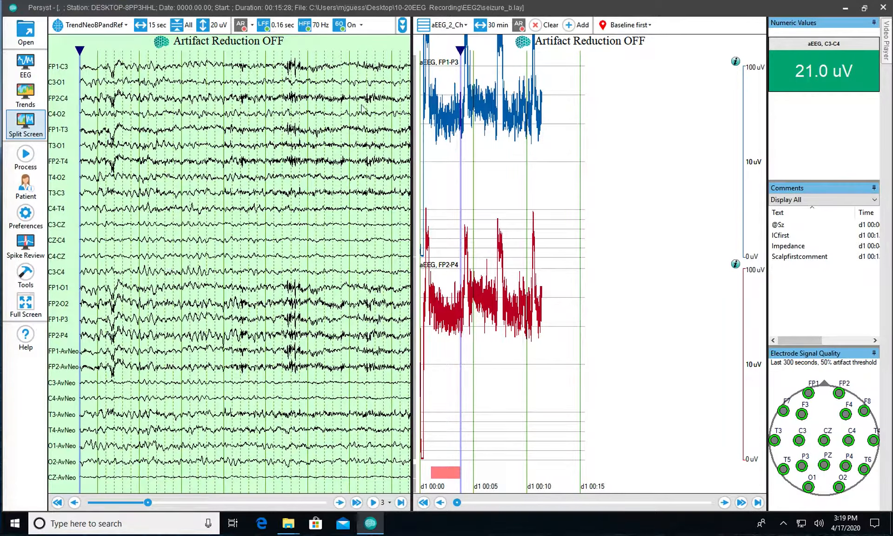
left_click(448, 29)
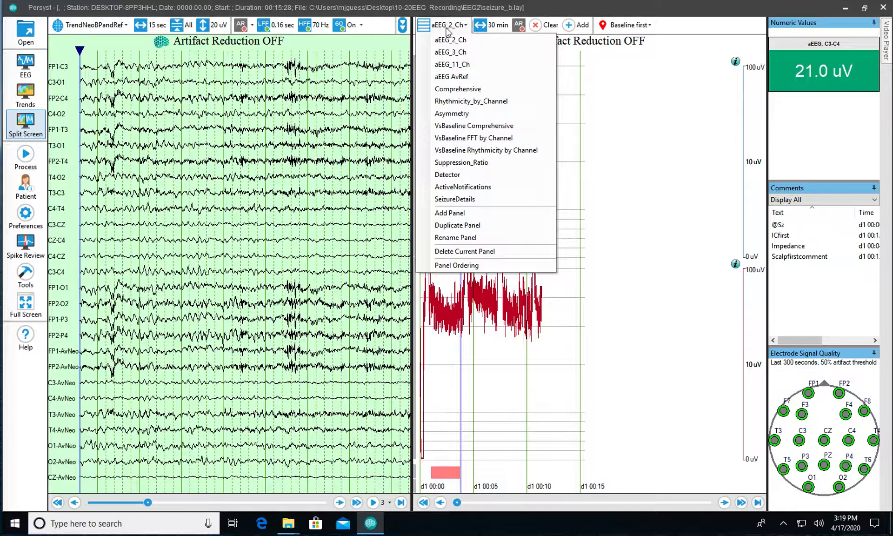
left_click(450, 65)
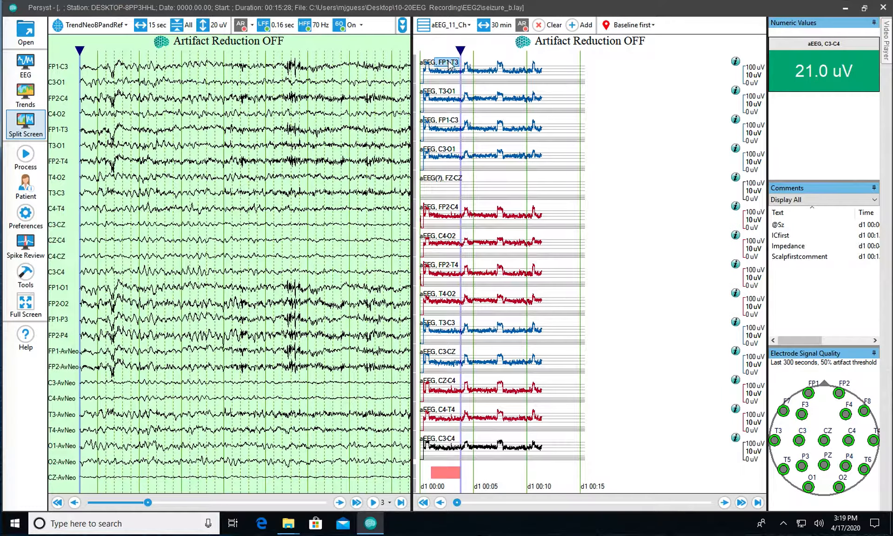